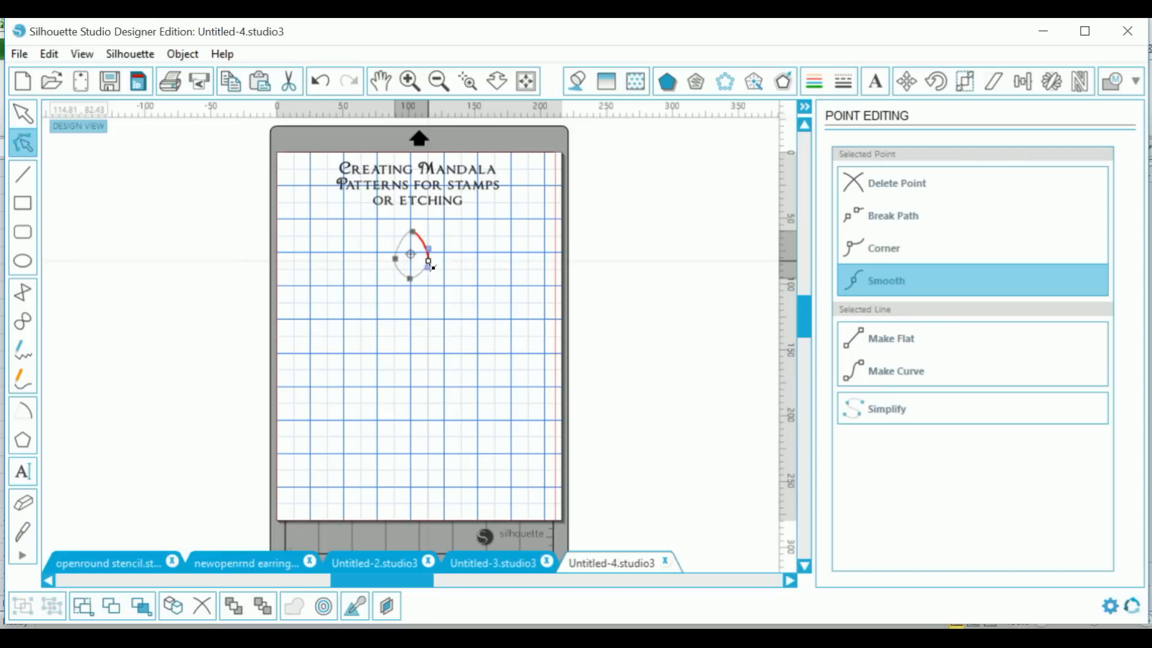
# Step: Zoom in and scroll up to the egg-shaped outline beneath the title
pyautogui.click(408, 81)
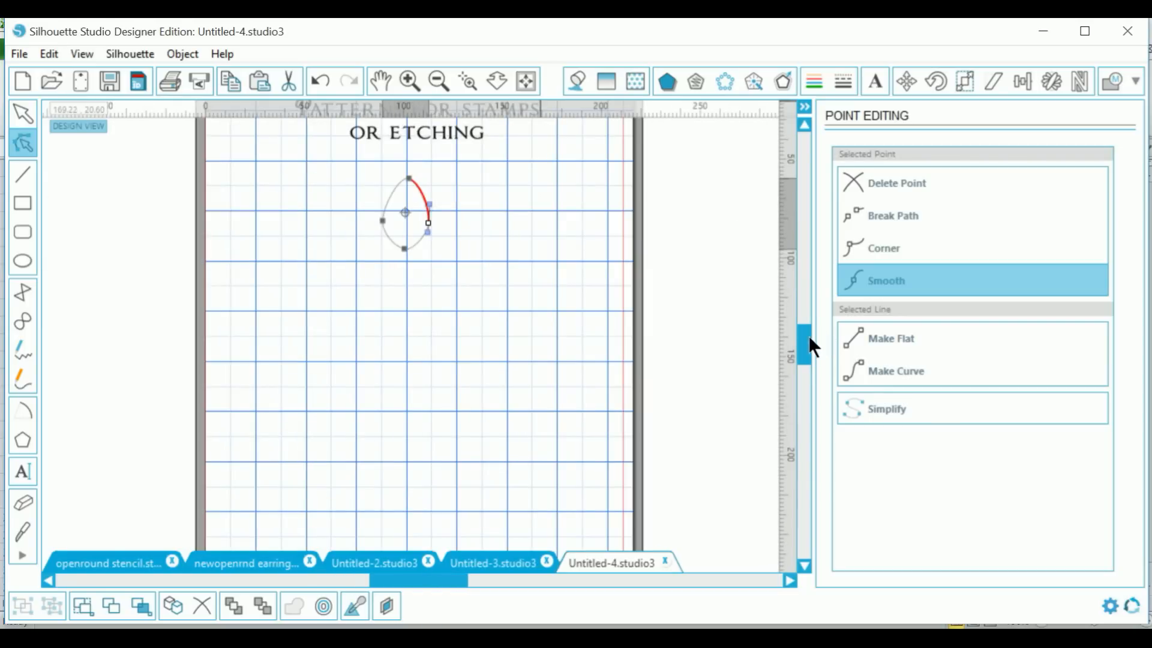
pyautogui.moveTo(805, 350); pyautogui.dragTo(805, 337)
# Step: Widen the egg shape to about 27.5 mm
pyautogui.click(452, 339)
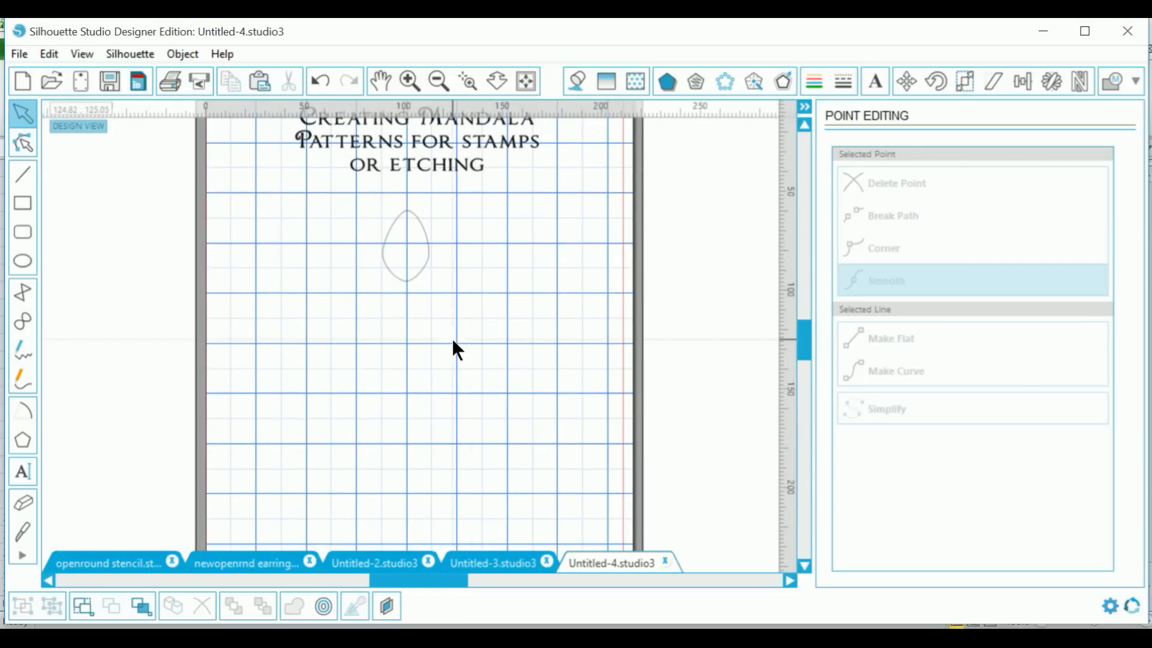
pyautogui.click(427, 267)
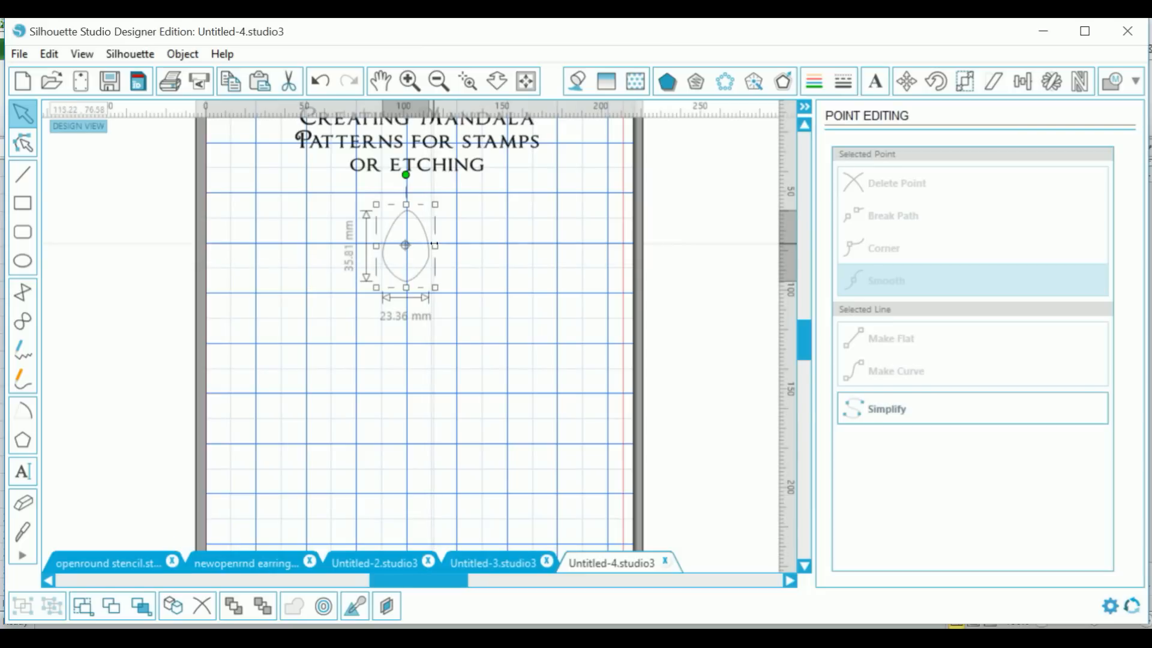
pyautogui.moveTo(435, 246); pyautogui.dragTo(443, 246)
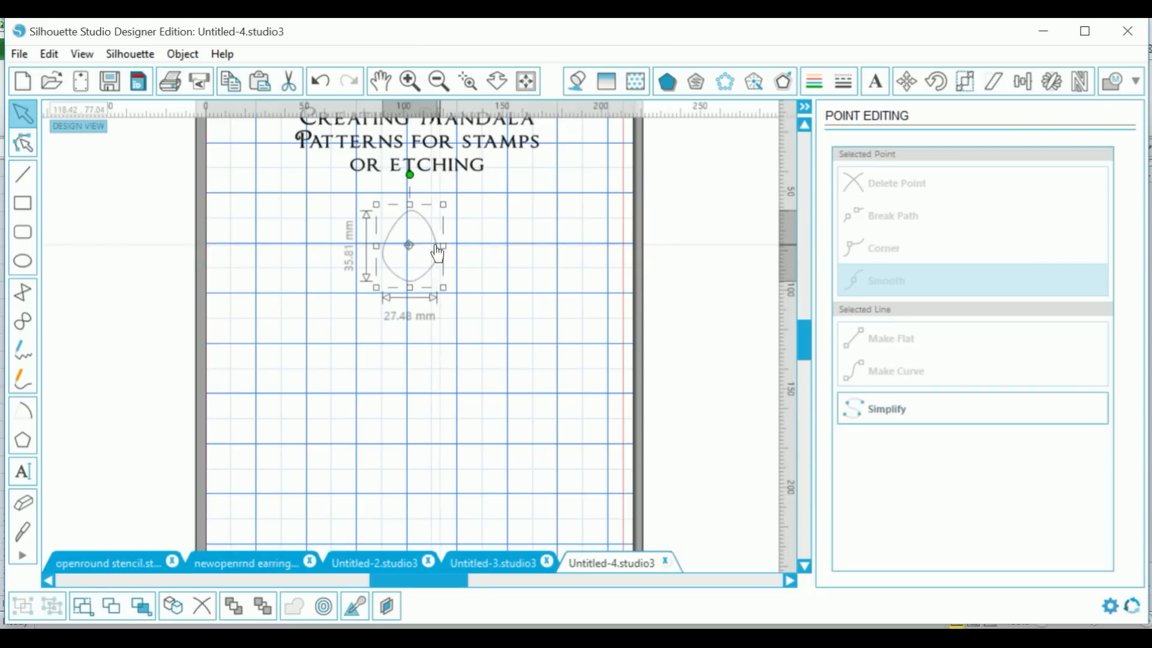
# Step: Reshape the egg's top and bottom nodes, making the bottom a corner for a pointed teardrop tip
pyautogui.doubleClick(420, 226)
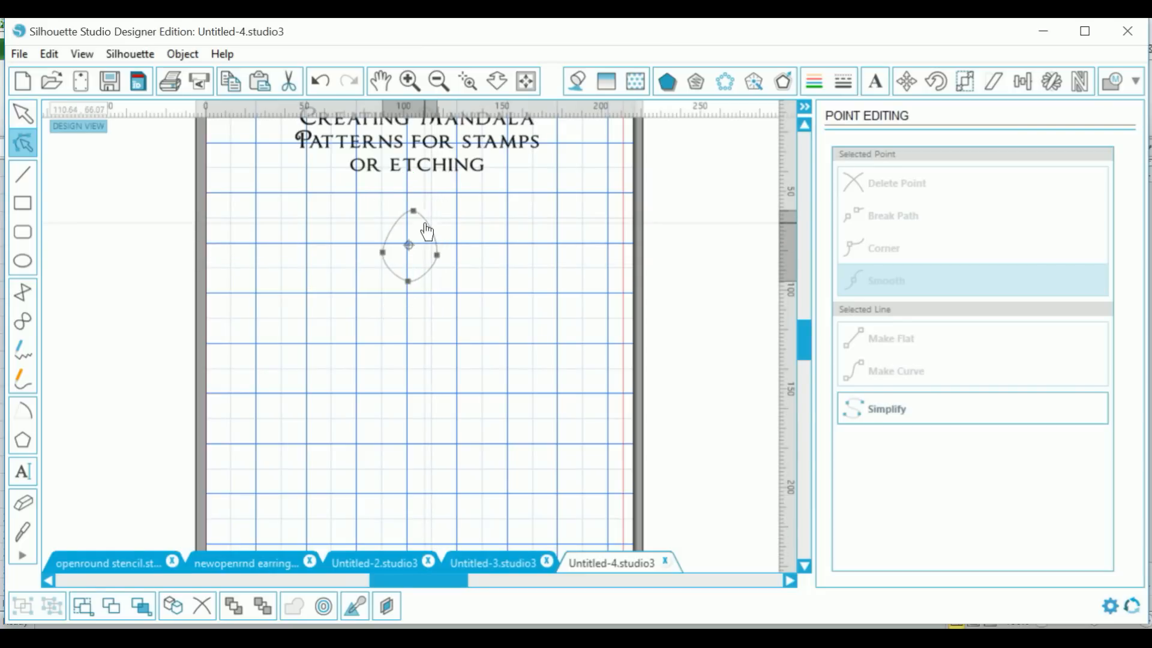
pyautogui.click(413, 210)
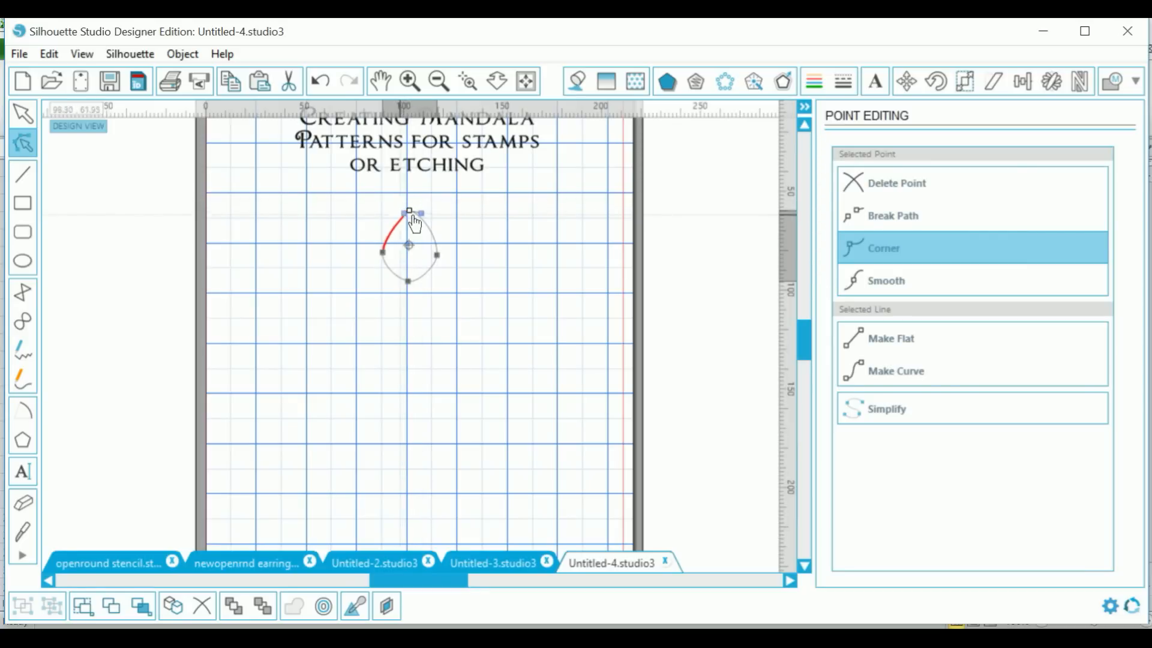
pyautogui.moveTo(422, 214); pyautogui.dragTo(419, 218)
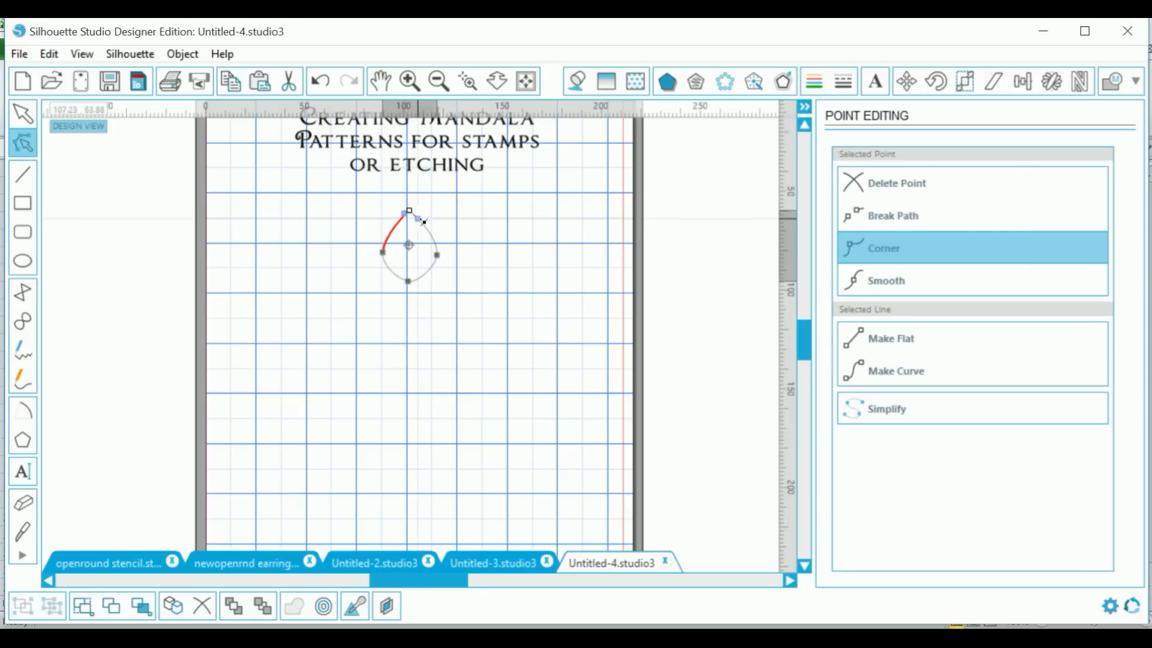
pyautogui.click(409, 282)
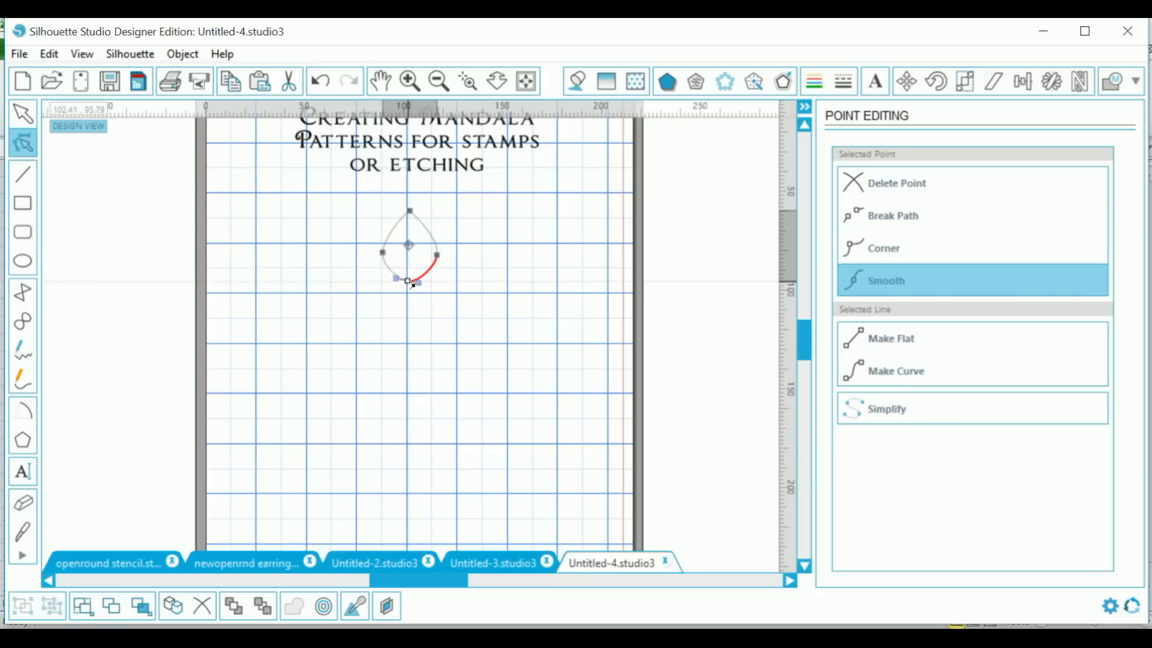
pyautogui.click(880, 250)
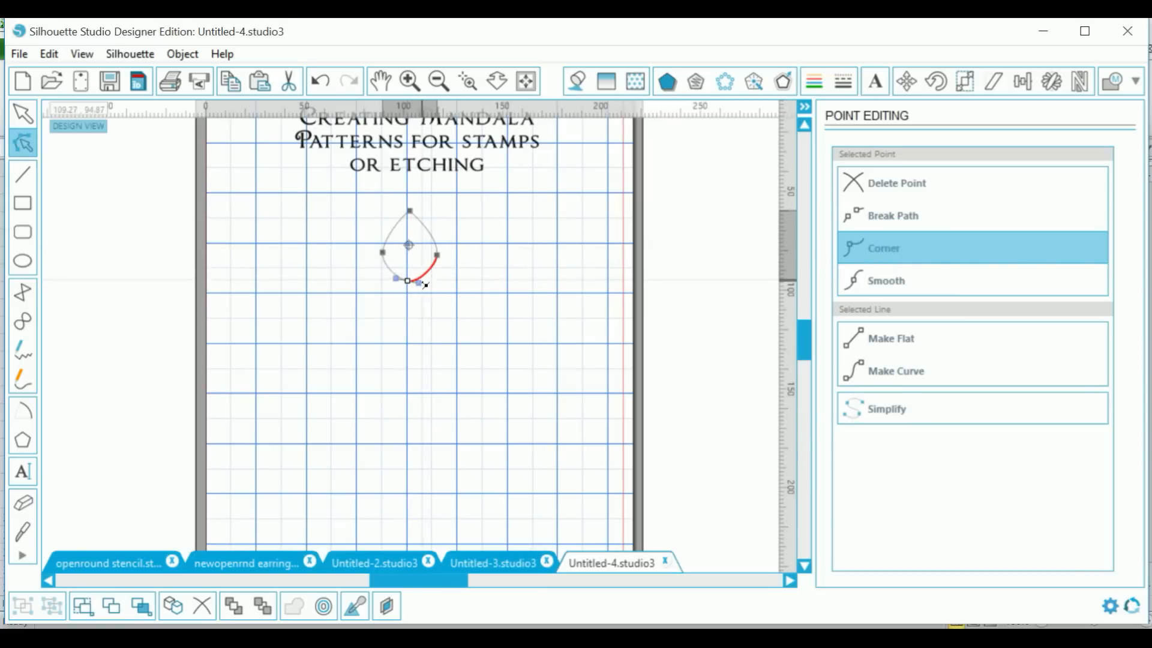
pyautogui.moveTo(426, 285); pyautogui.dragTo(423, 275)
pyautogui.moveTo(401, 276); pyautogui.dragTo(400, 274)
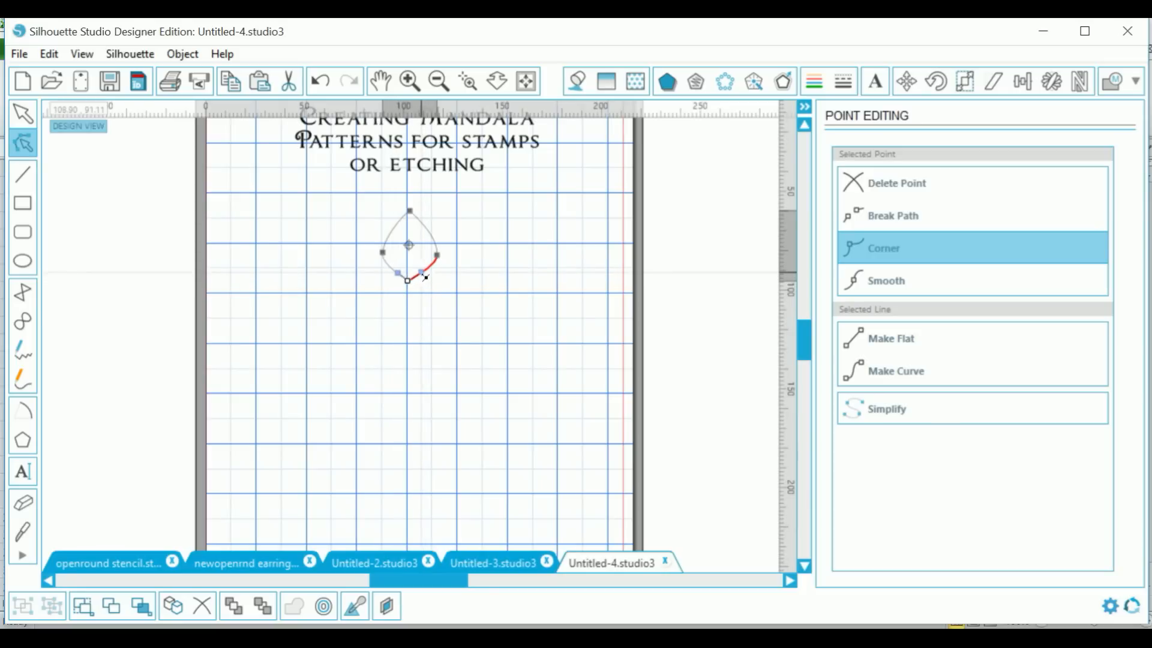
pyautogui.click(439, 301)
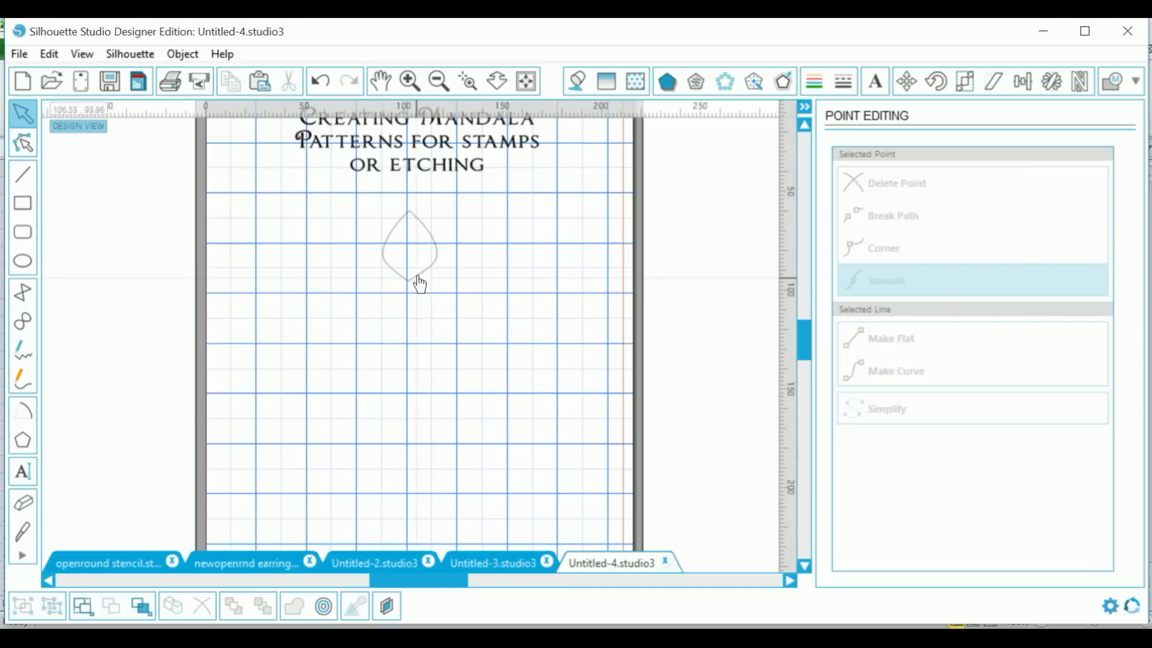
pyautogui.click(419, 277)
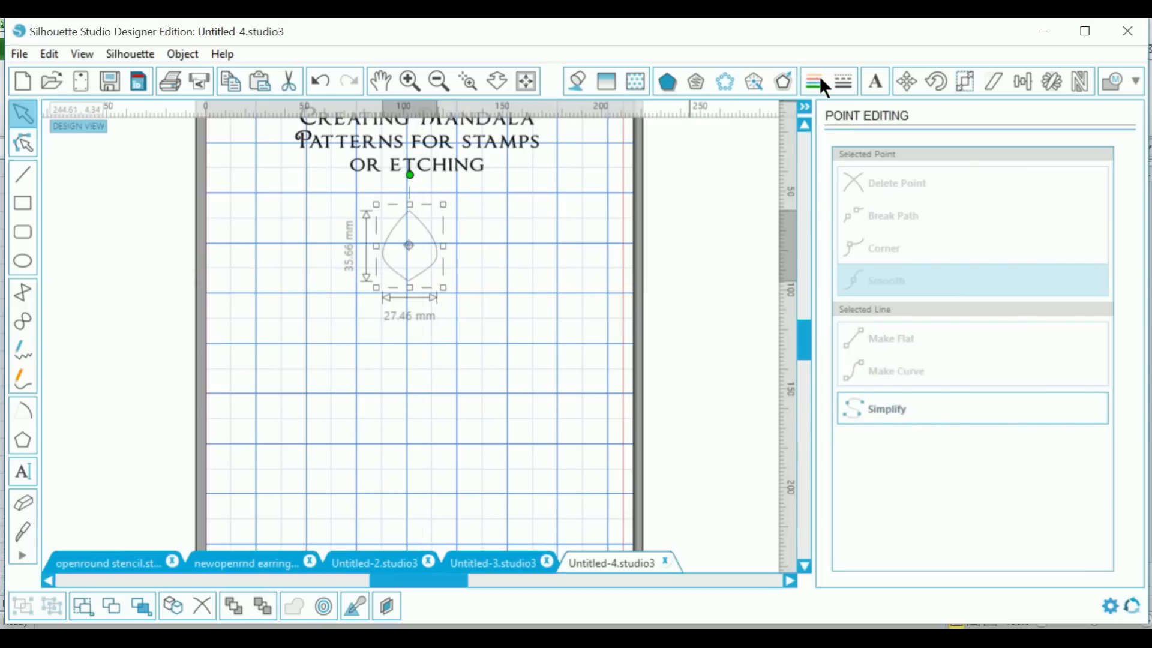
# Step: Give the teardrop a 2 pt line thickness
pyautogui.click(840, 81)
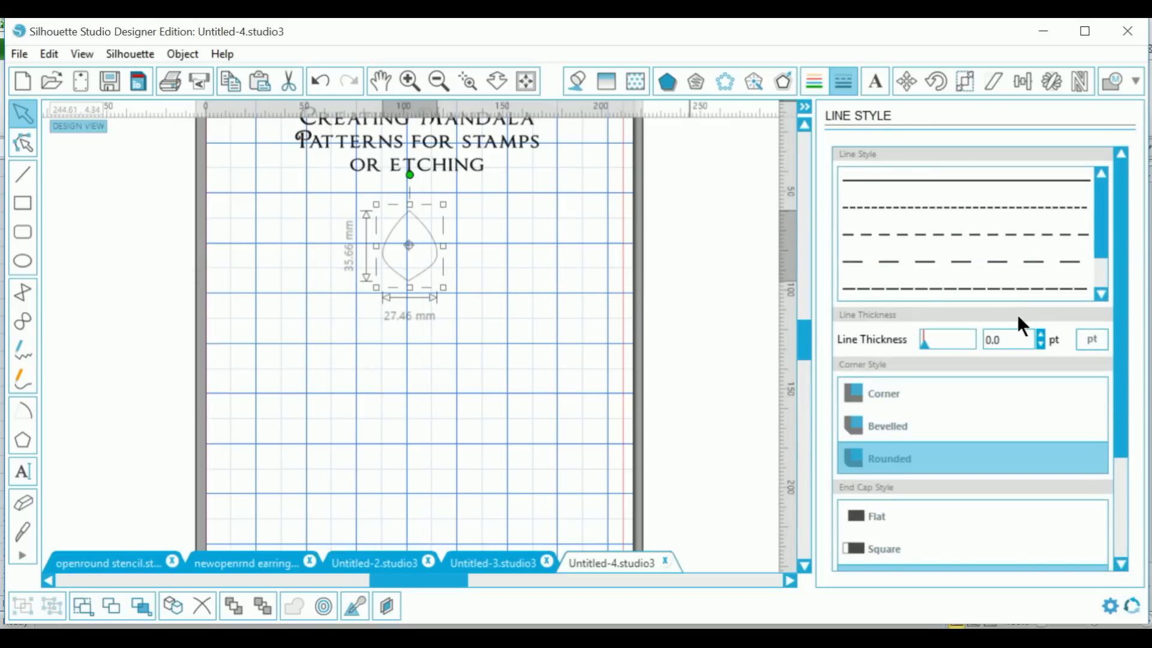
pyautogui.doubleClick(1009, 337)
pyautogui.press('Return')
# Step: Add a 5.1 mm internal offset teardrop and select both nested shapes
pyautogui.click(785, 79)
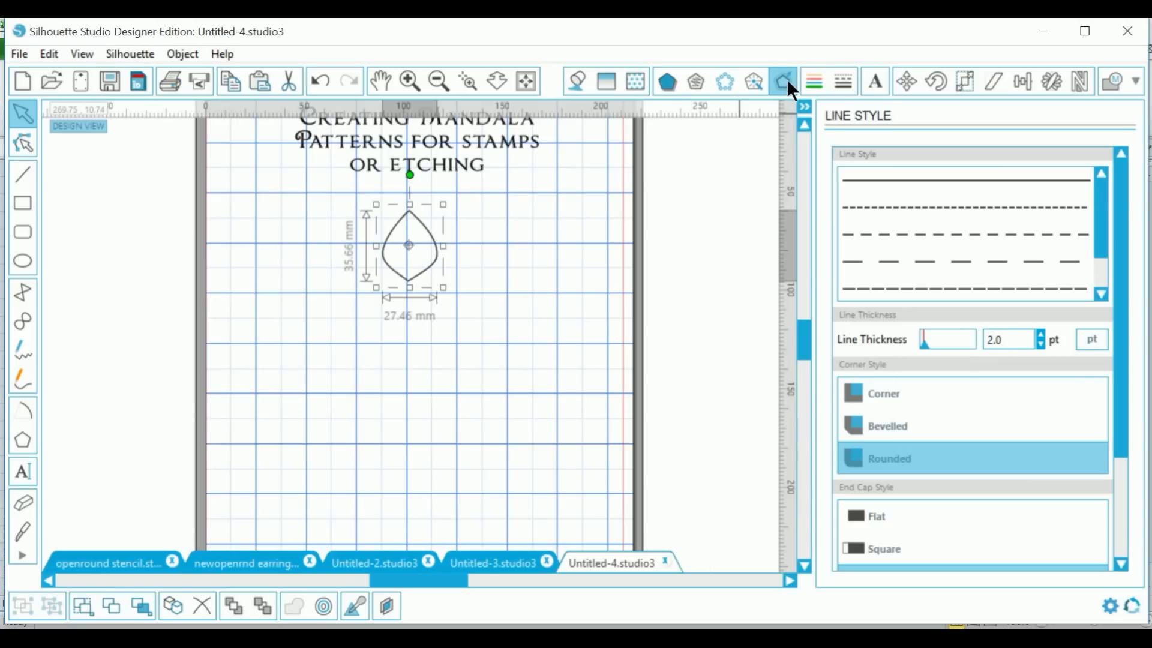
pyautogui.click(894, 213)
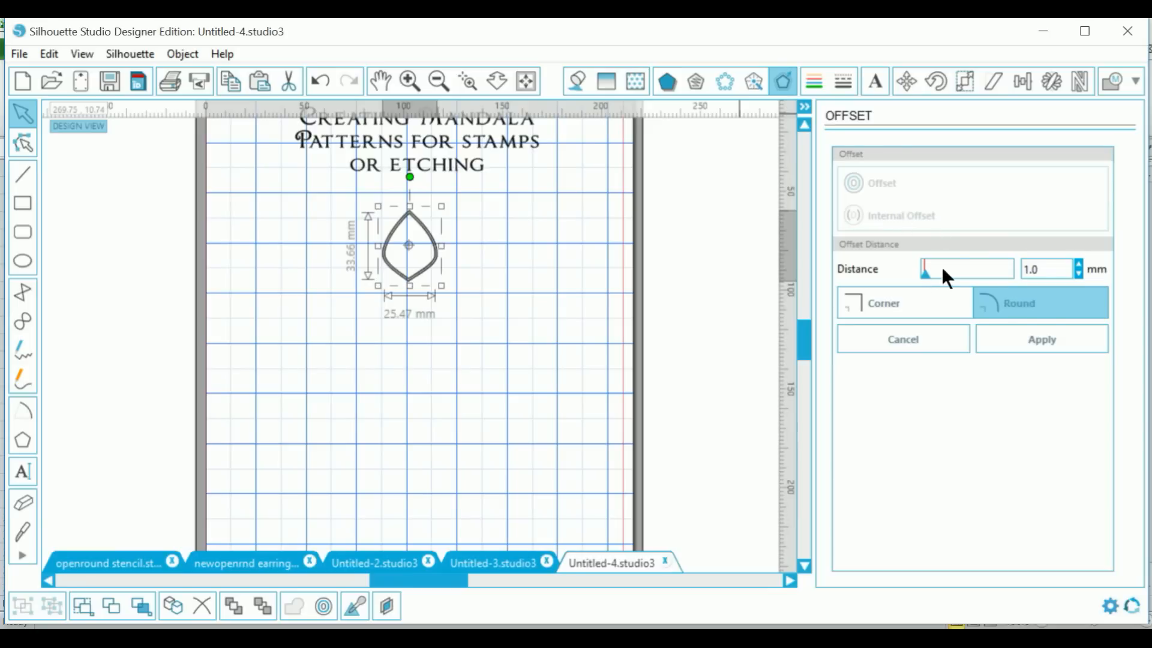
pyautogui.click(1078, 263)
pyautogui.click(1078, 264)
pyautogui.click(1078, 264)
pyautogui.click(1078, 264)
pyautogui.click(1078, 264)
pyautogui.click(1078, 264)
pyautogui.click(1078, 264)
pyautogui.click(1078, 264)
pyautogui.click(1078, 264)
pyautogui.click(1079, 263)
pyautogui.click(1078, 264)
pyautogui.click(1078, 264)
pyautogui.click(1078, 264)
pyautogui.click(1079, 264)
pyautogui.click(1079, 264)
pyautogui.click(1079, 264)
pyautogui.click(1079, 264)
pyautogui.click(1079, 264)
pyautogui.click(1078, 264)
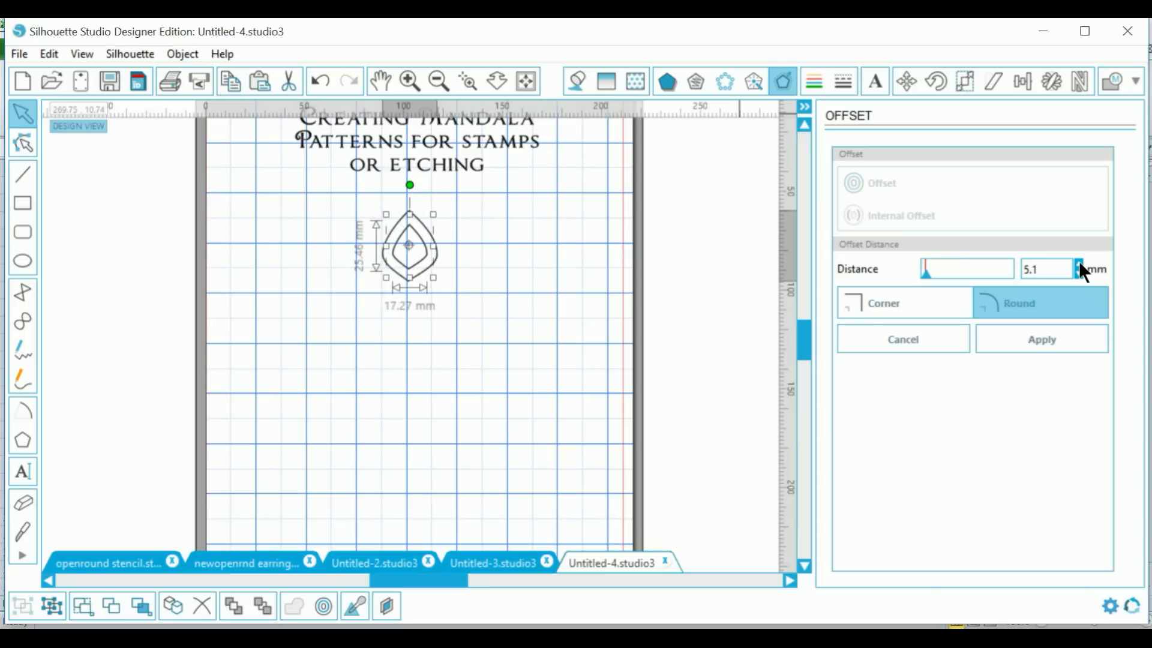
pyautogui.click(1044, 348)
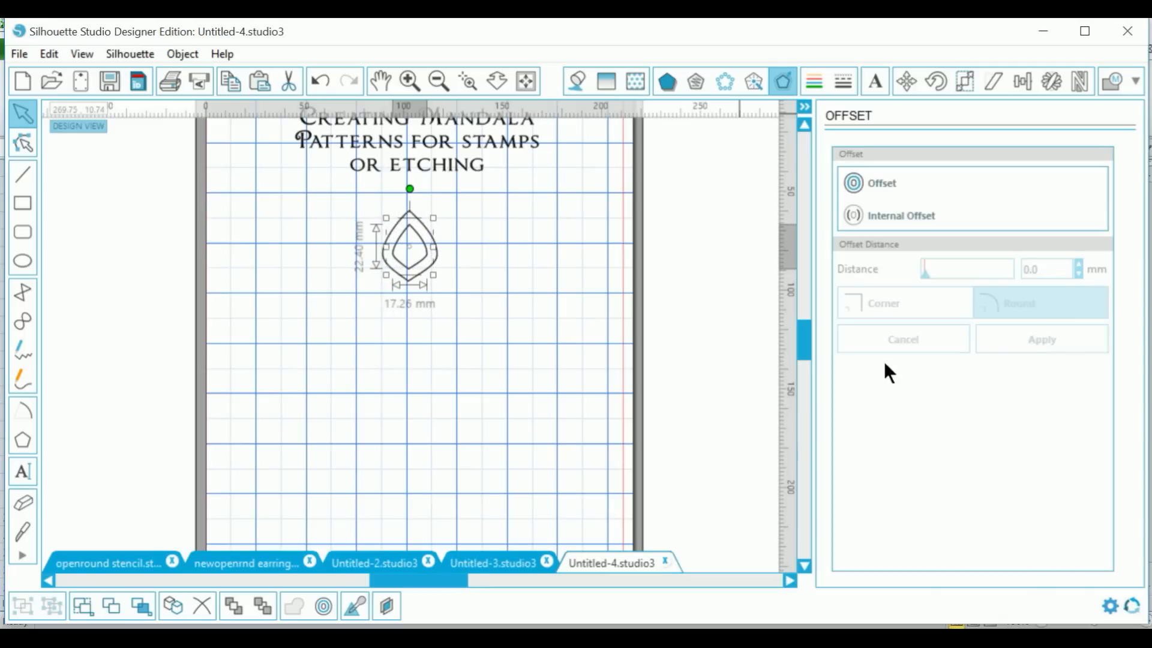
pyautogui.click(450, 414)
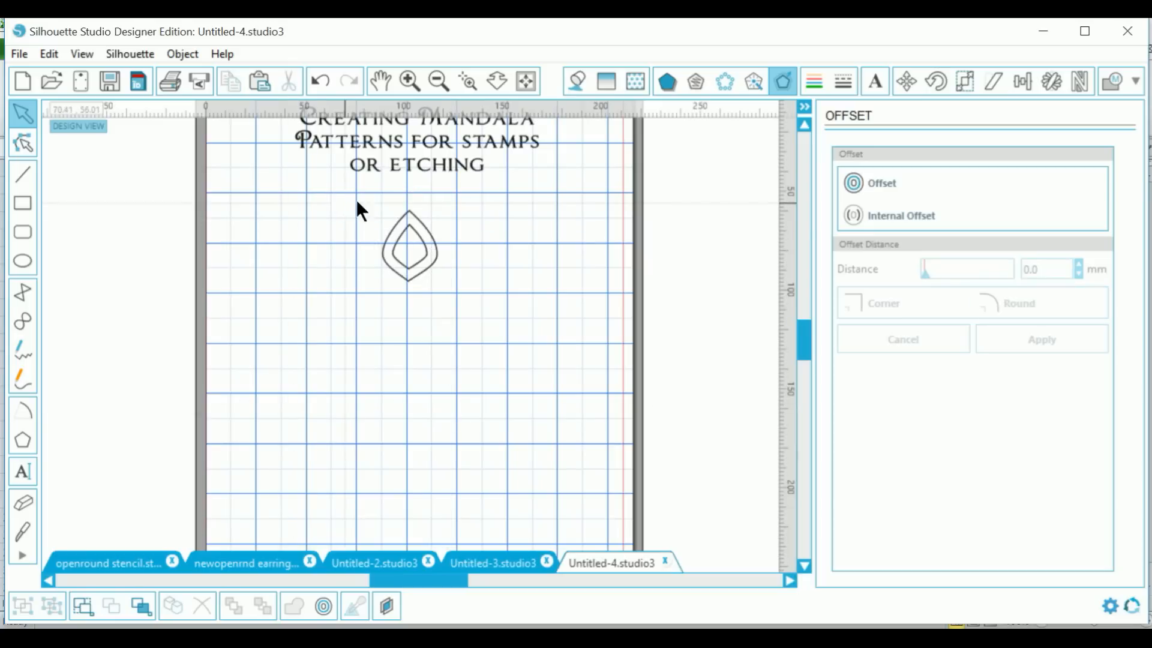
pyautogui.moveTo(355, 197); pyautogui.dragTo(471, 291)
# Step: Make the two teardrops one compound path, then open the program preferences
pyautogui.rightClick(470, 300)
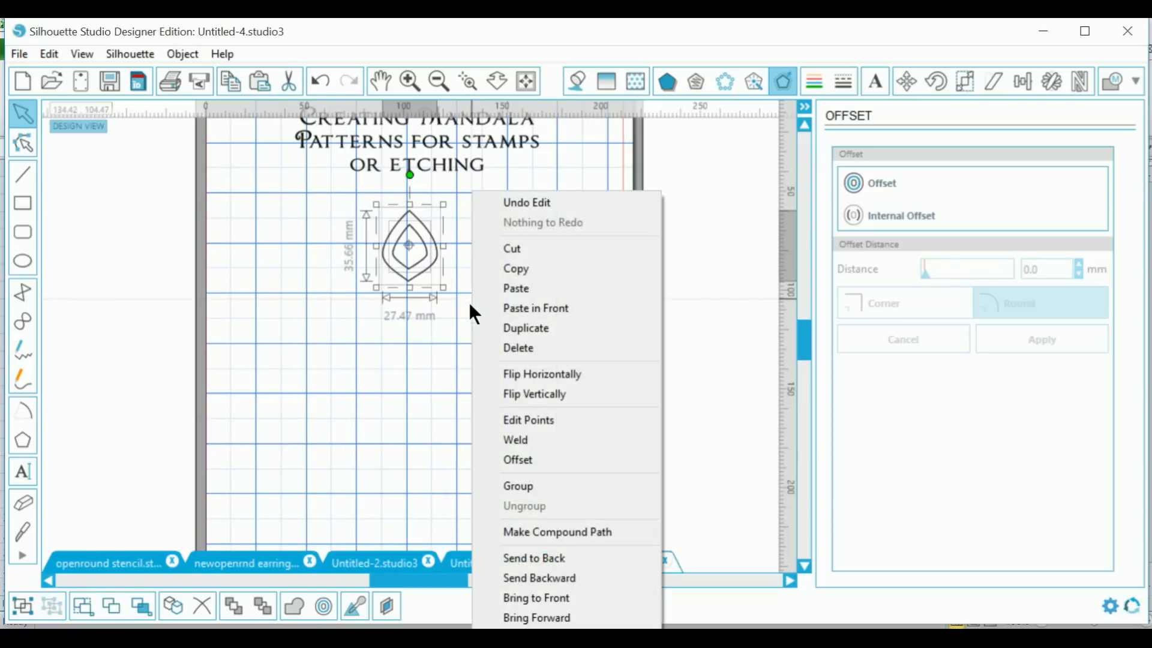
pyautogui.click(538, 534)
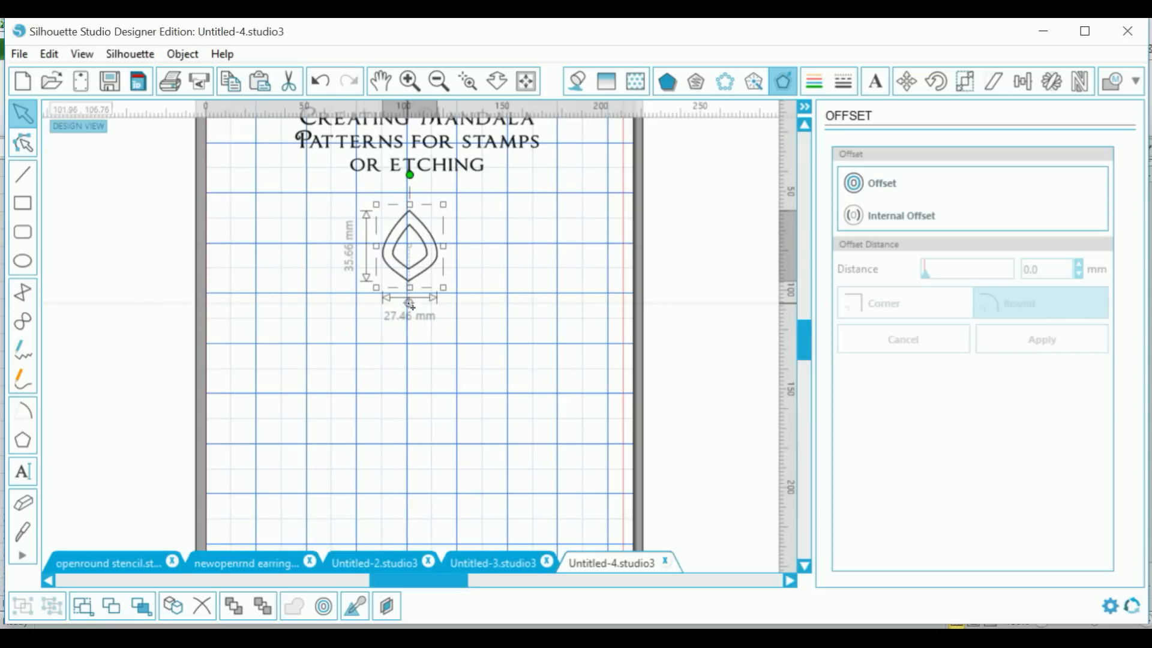
pyautogui.click(1110, 606)
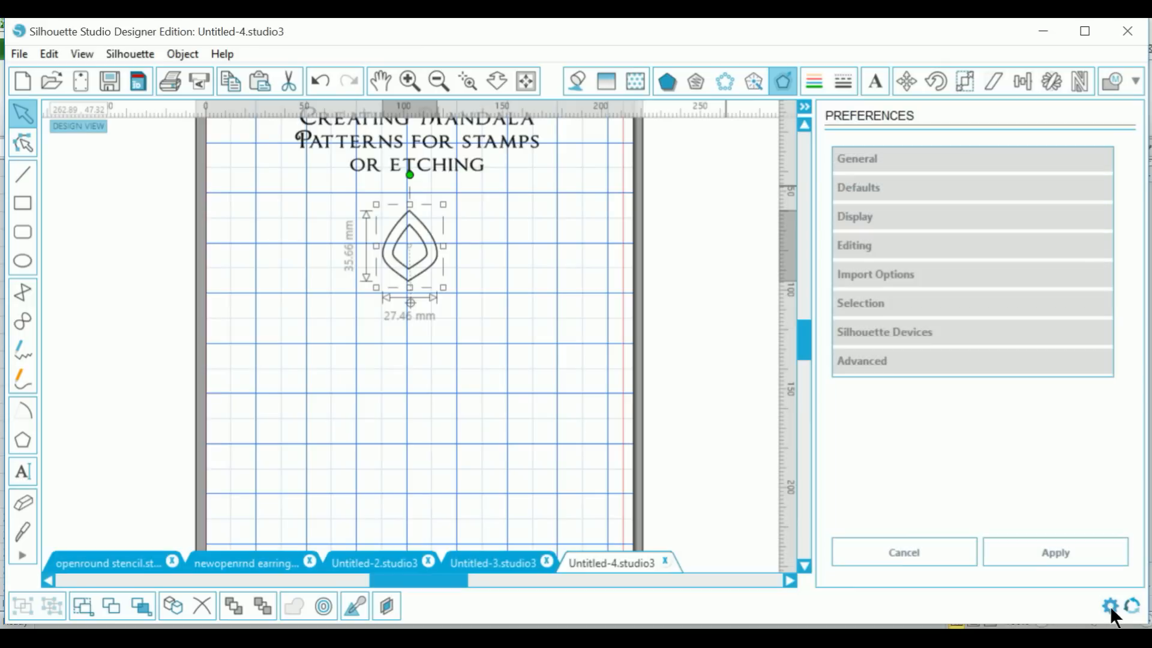
pyautogui.click(867, 158)
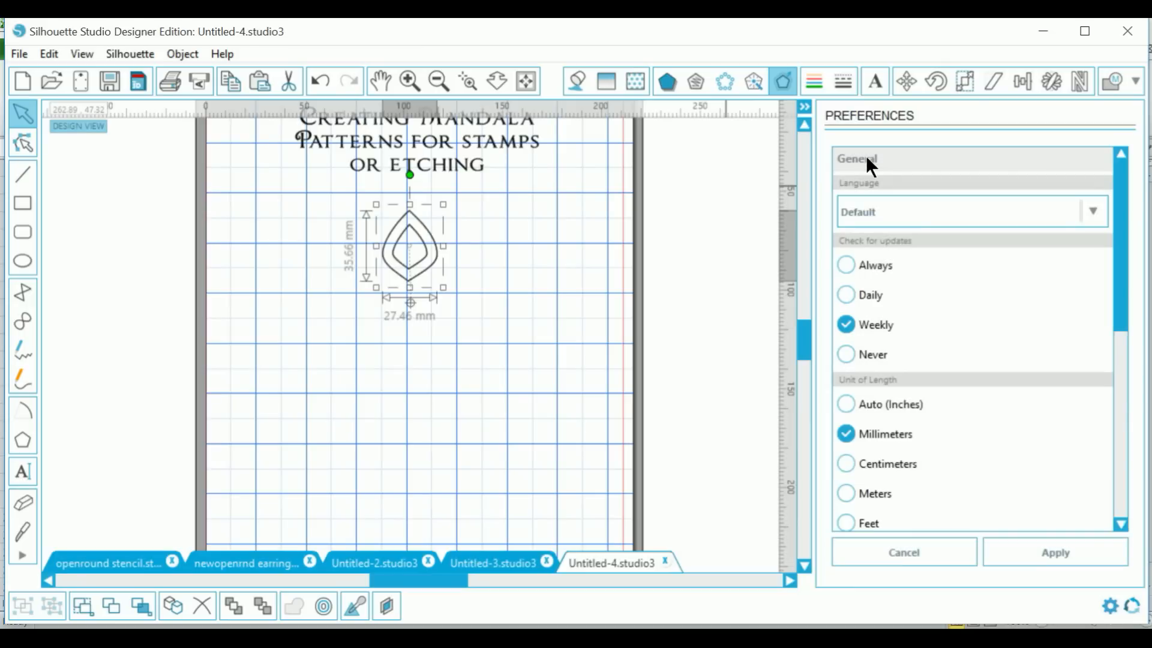
pyautogui.moveTo(1114, 313); pyautogui.dragTo(1117, 441)
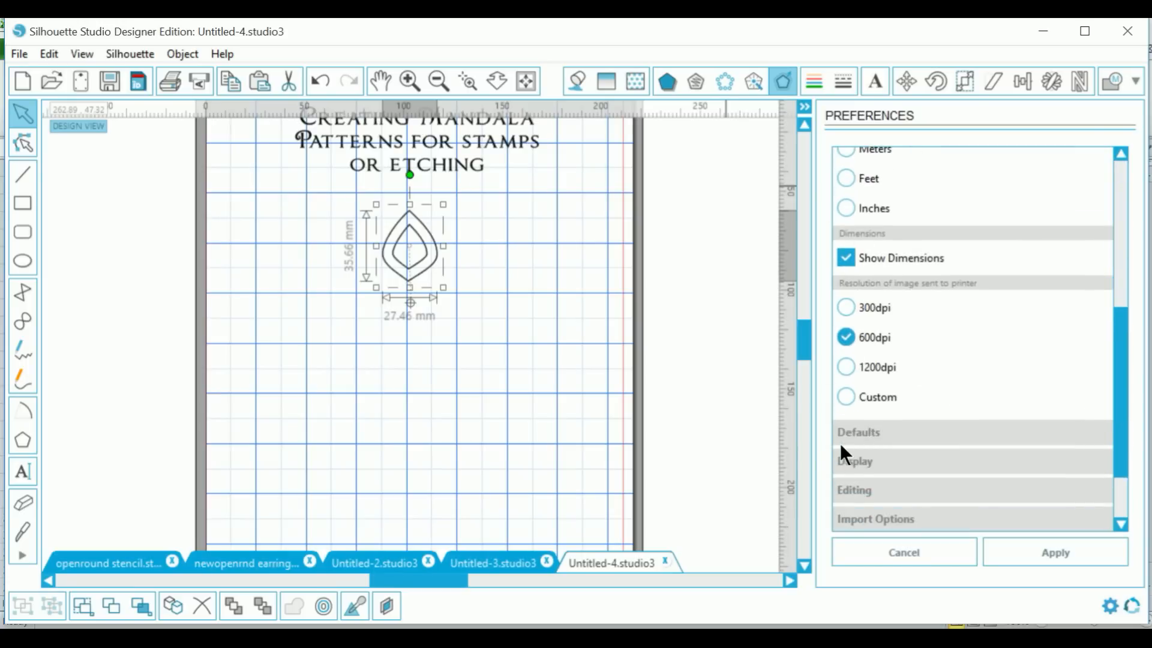
pyautogui.click(855, 423)
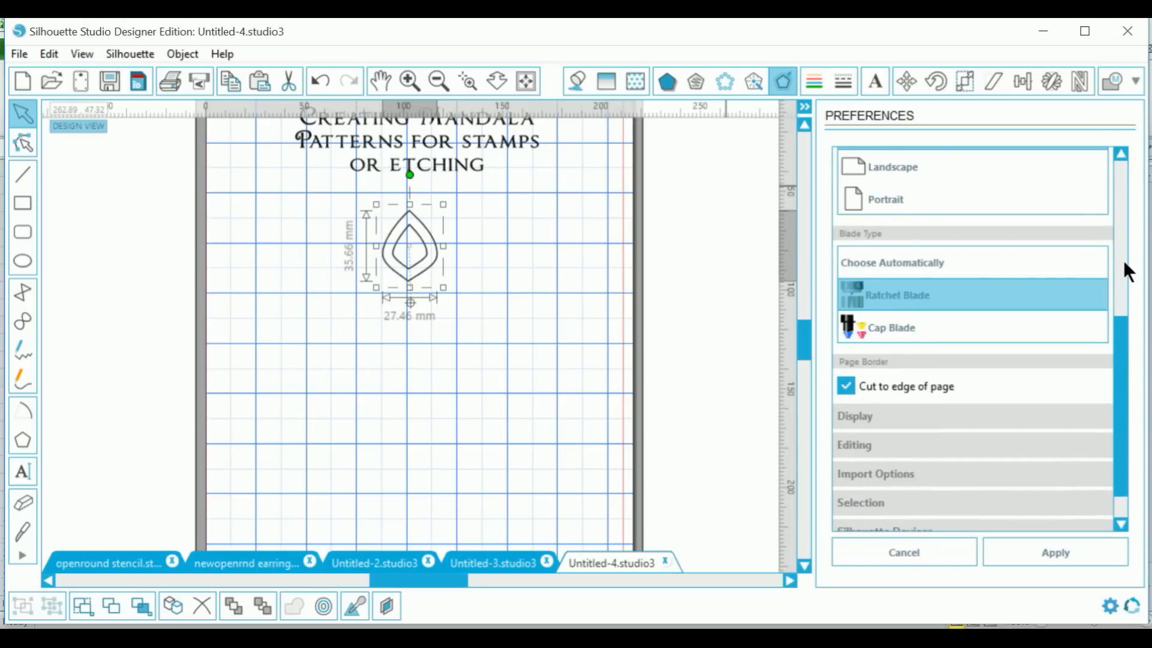
pyautogui.moveTo(1122, 331); pyautogui.dragTo(1118, 255)
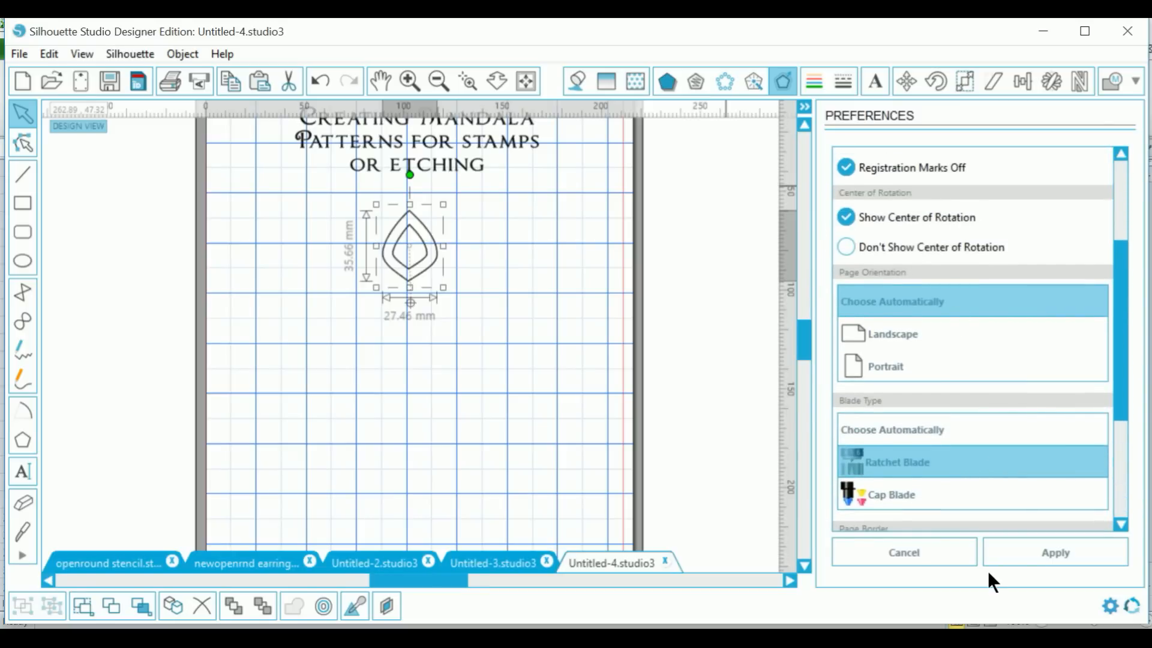
pyautogui.click(912, 544)
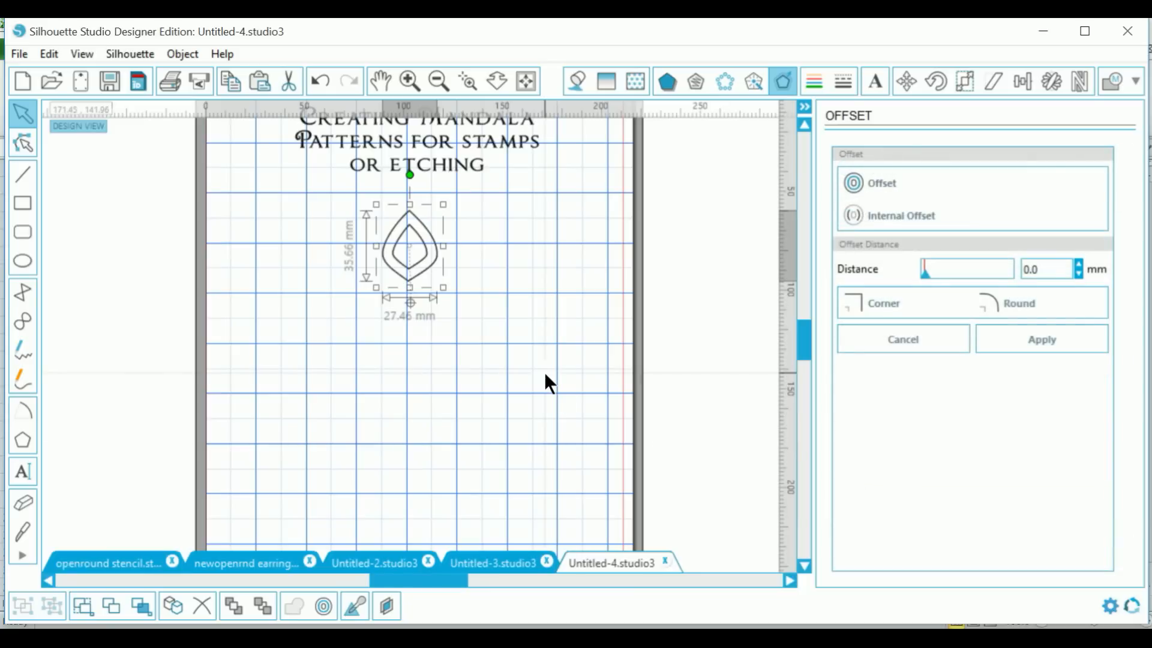
# Step: Replicate the teardrop into 11 copies rotated 30° each, forming a mandala flower
pyautogui.click(1049, 83)
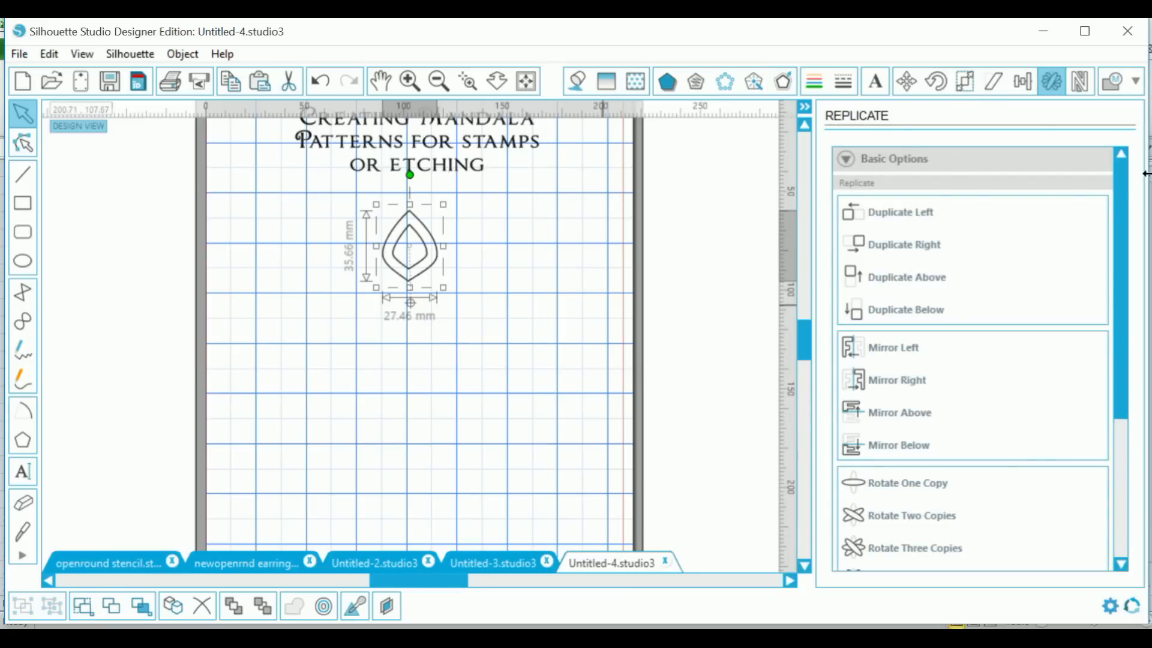
pyautogui.moveTo(1121, 181); pyautogui.dragTo(1093, 394)
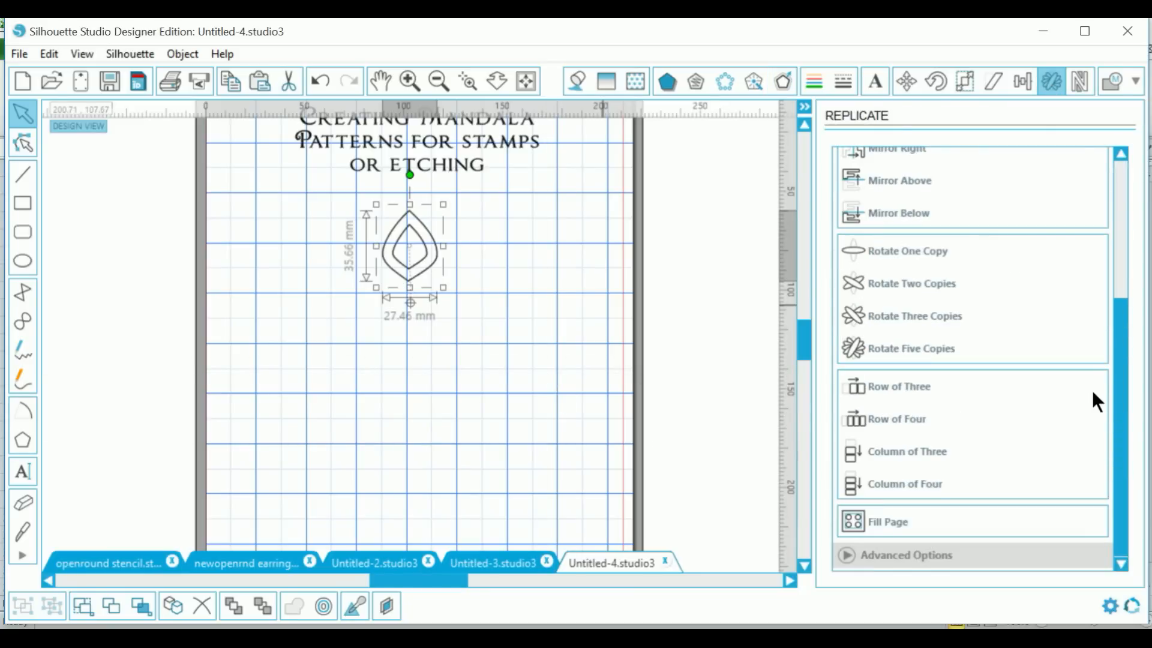
pyautogui.click(846, 556)
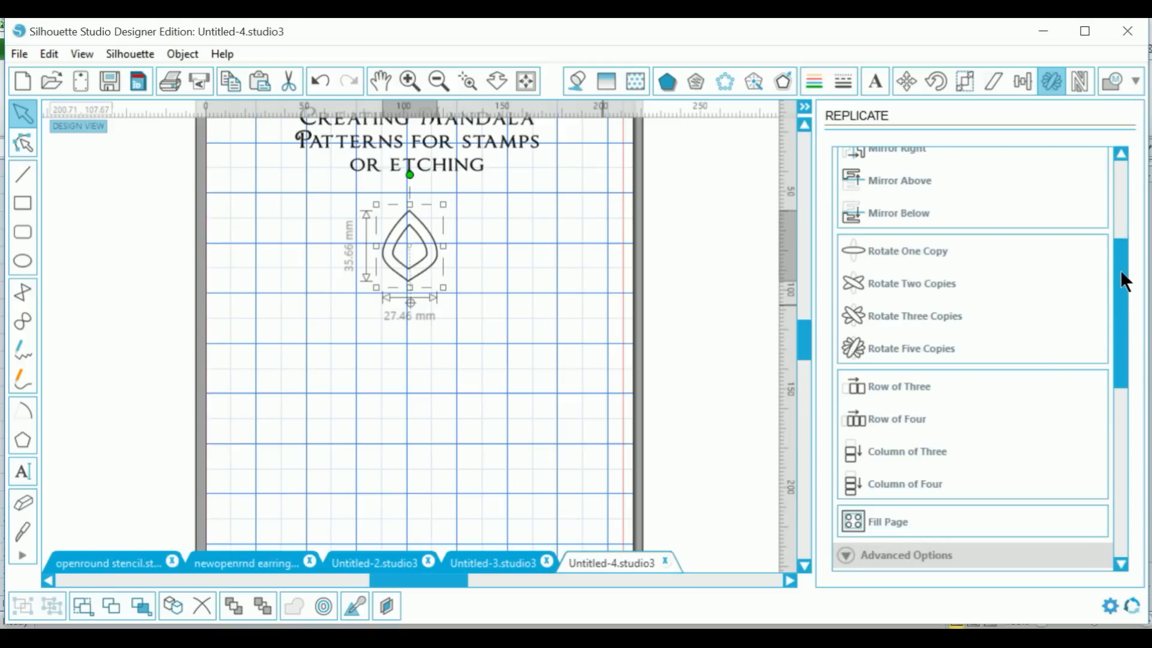
pyautogui.moveTo(1123, 280); pyautogui.dragTo(1110, 367)
pyautogui.moveTo(1042, 336); pyautogui.dragTo(1007, 351)
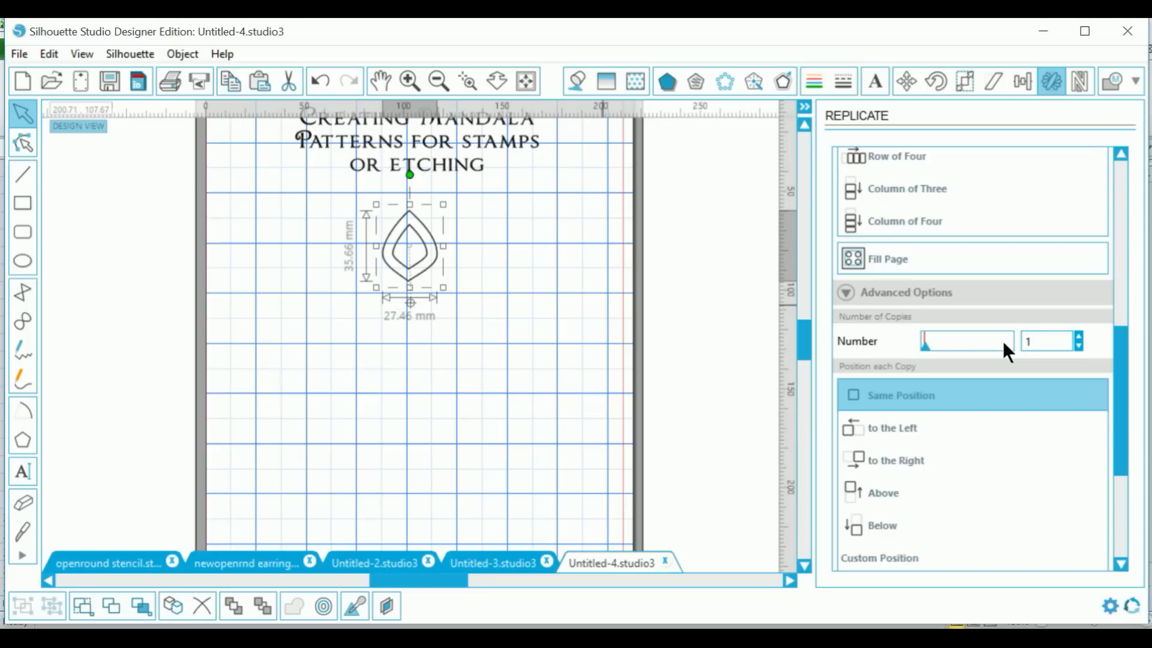
pyautogui.click(1004, 343)
pyautogui.moveTo(1122, 369); pyautogui.dragTo(1124, 480)
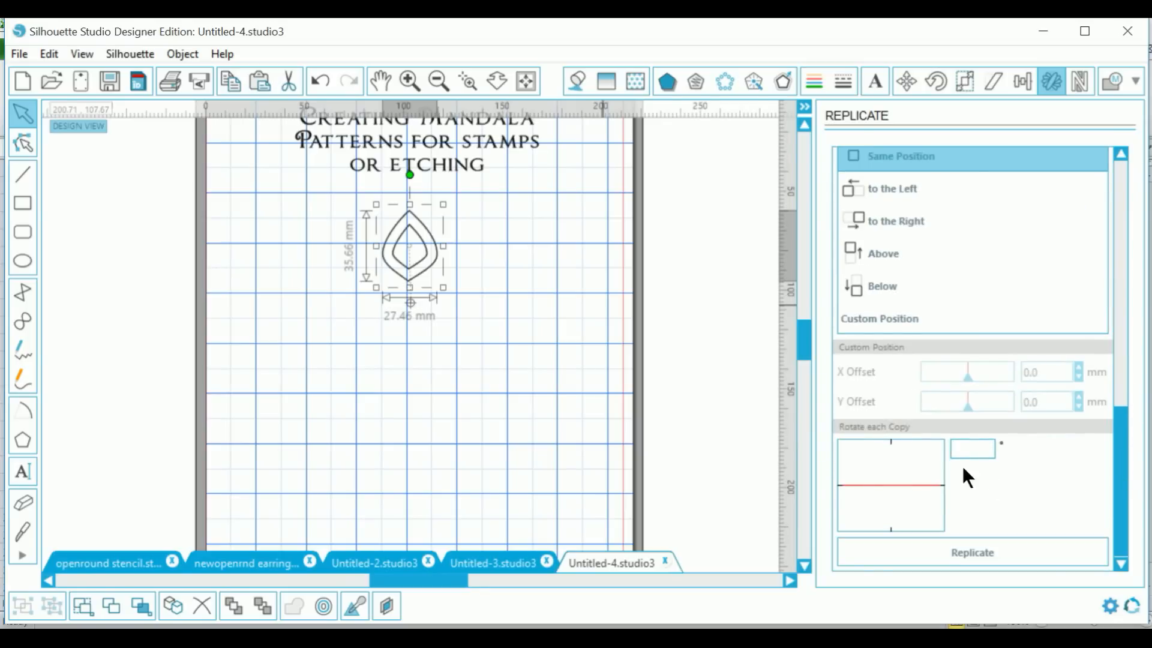
pyautogui.write('30')
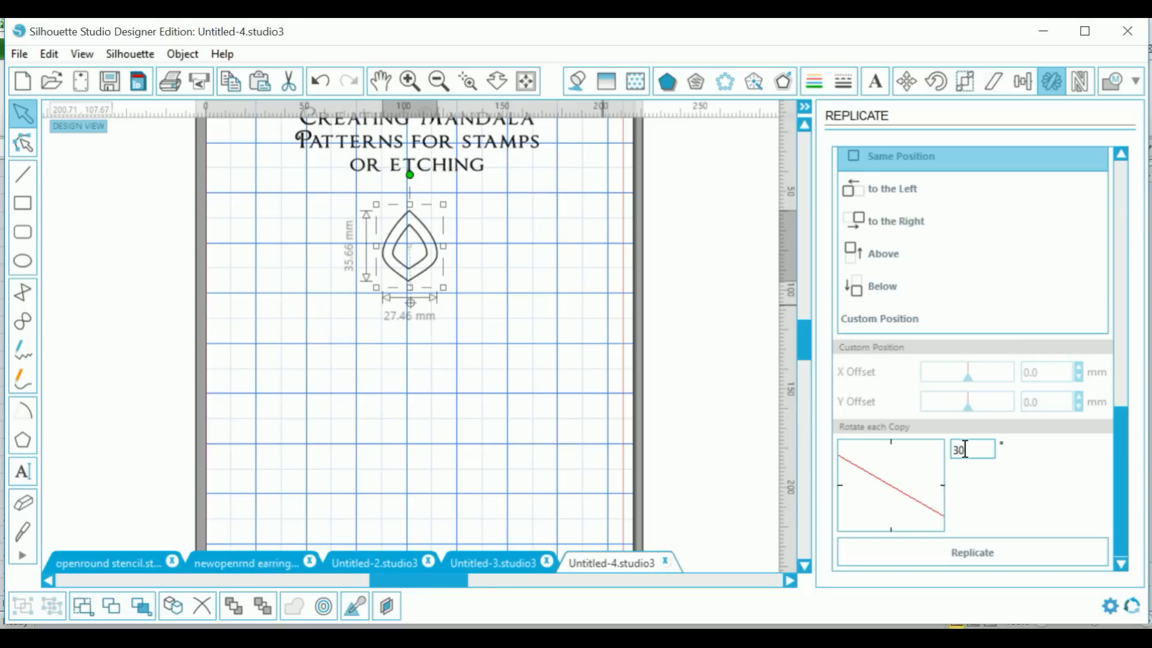
pyautogui.click(951, 548)
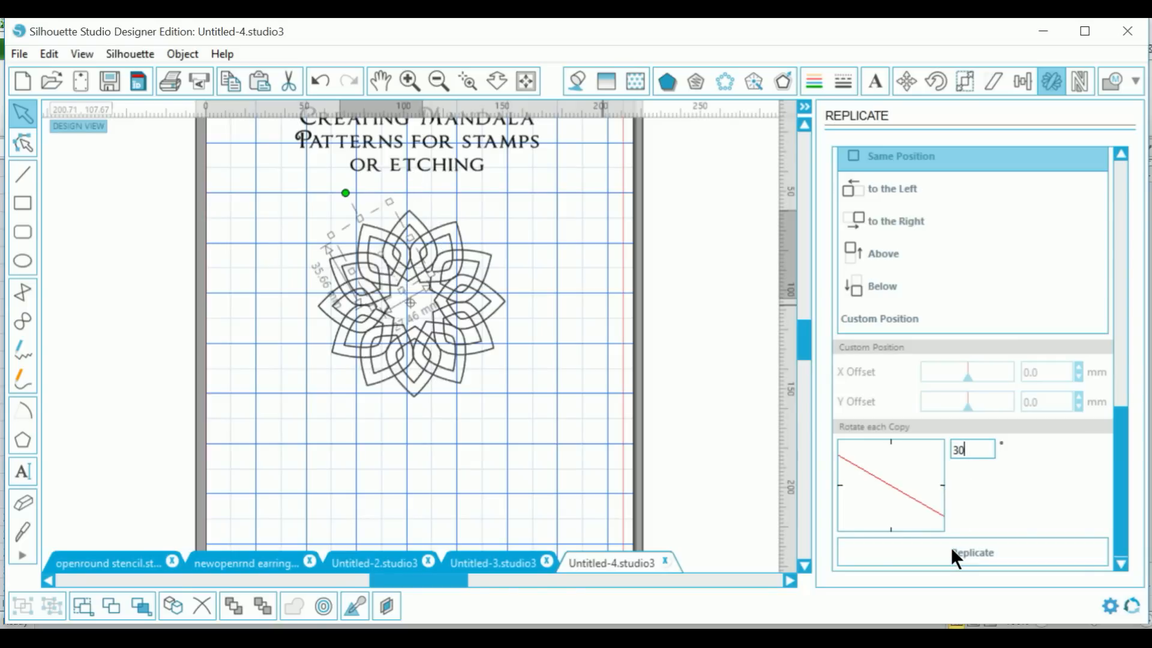
# Step: Select the whole mandala and make it a single compound path
pyautogui.click(468, 459)
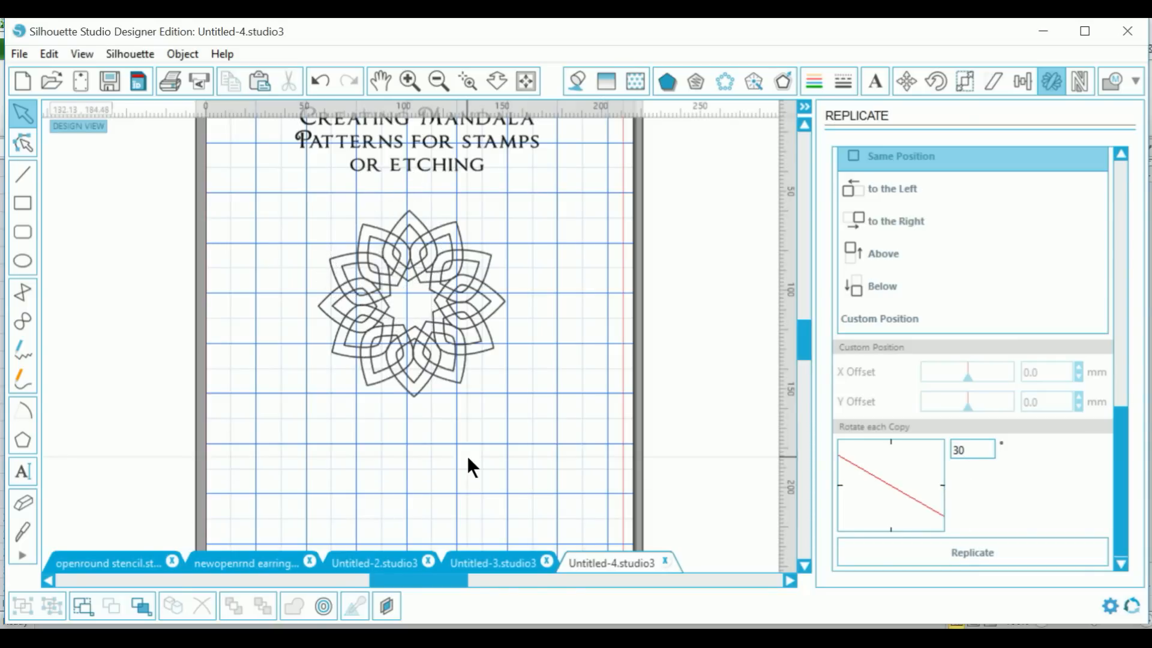
pyautogui.moveTo(244, 216); pyautogui.dragTo(525, 401)
pyautogui.rightClick(488, 358)
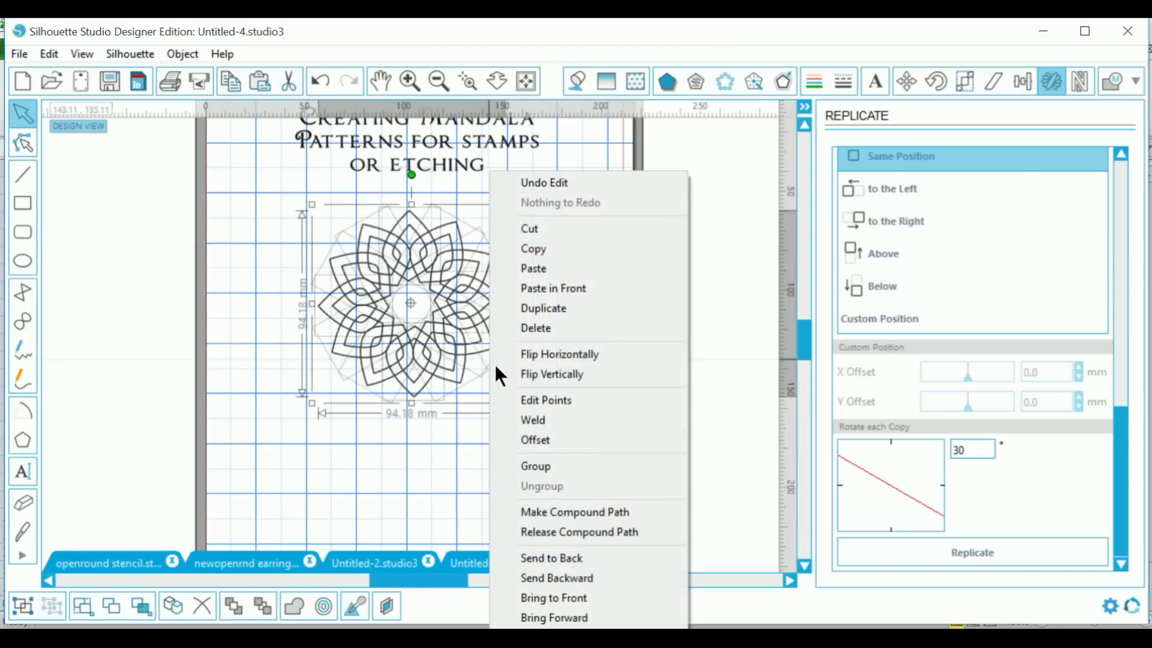
pyautogui.click(549, 509)
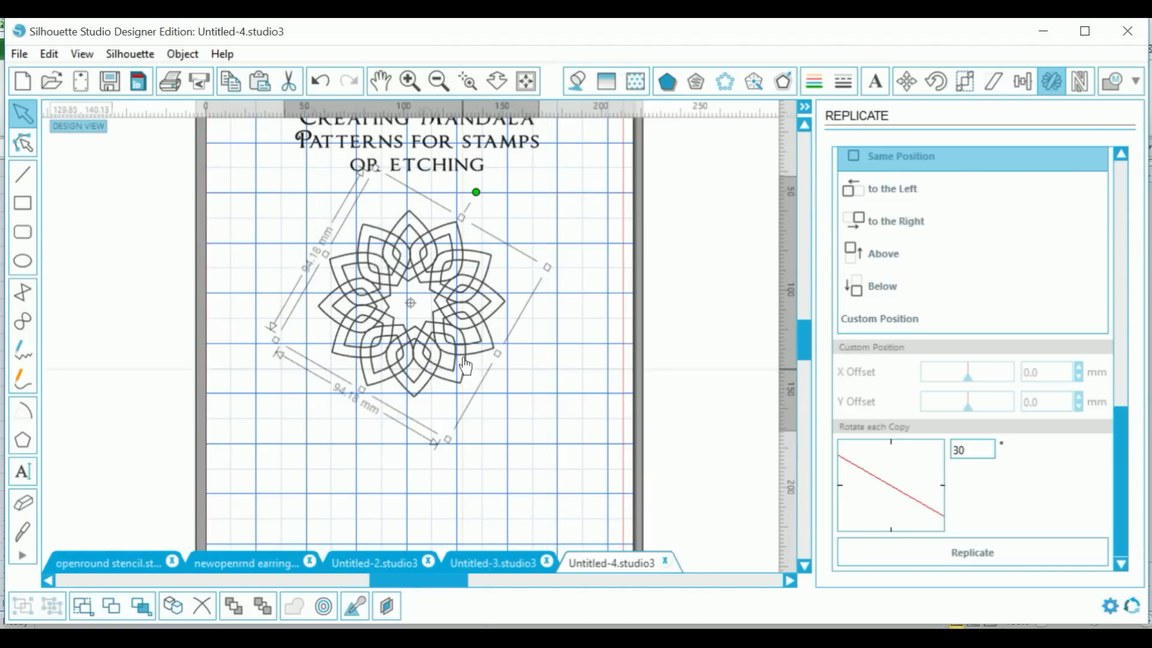
# Step: Duplicate the mandala and move the copy to the left
pyautogui.rightClick(383, 258)
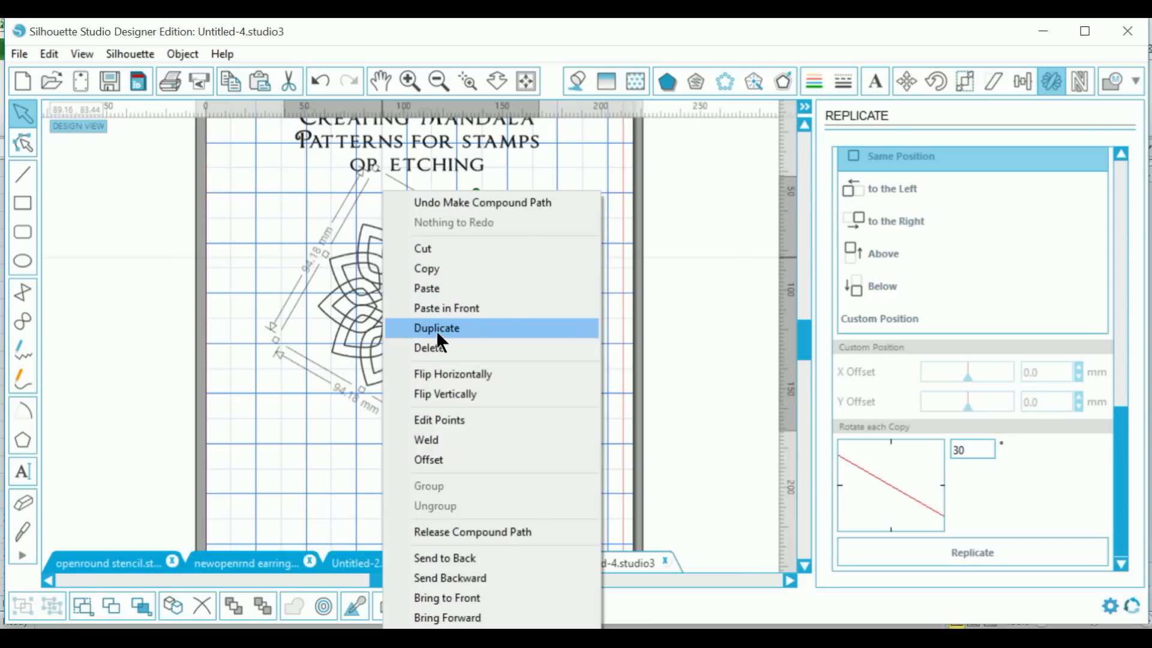
pyautogui.click(437, 330)
pyautogui.moveTo(439, 340); pyautogui.dragTo(241, 342)
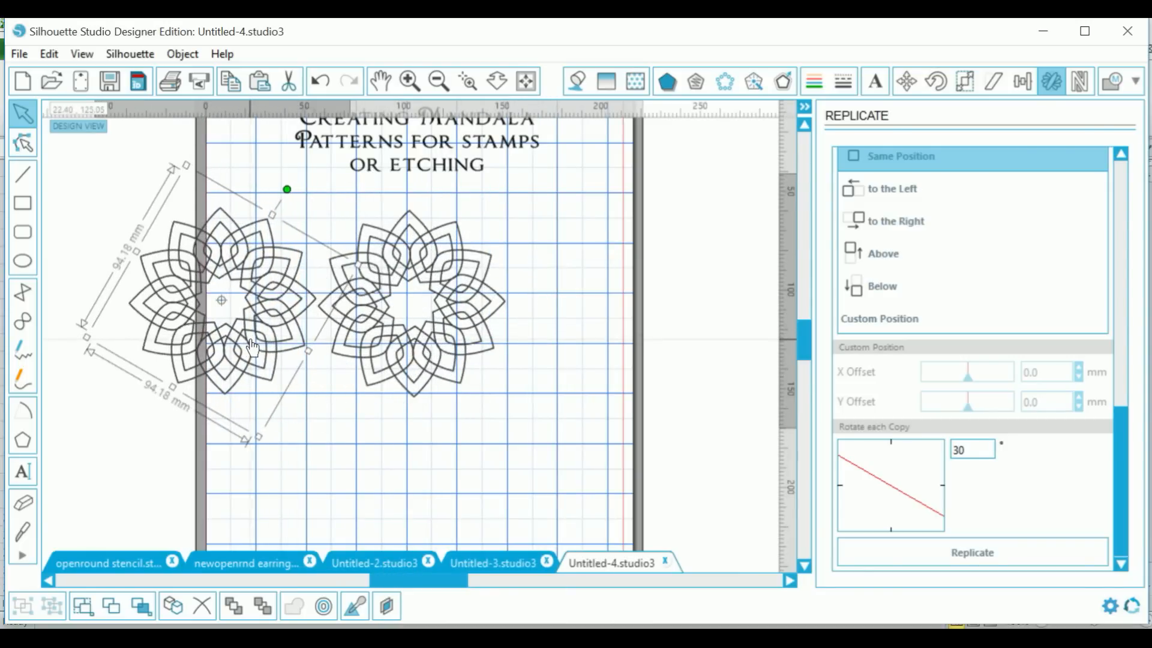
# Step: Colour the left mandala's lines pink and give it a 1.6 mm internal offset
pyautogui.click(819, 80)
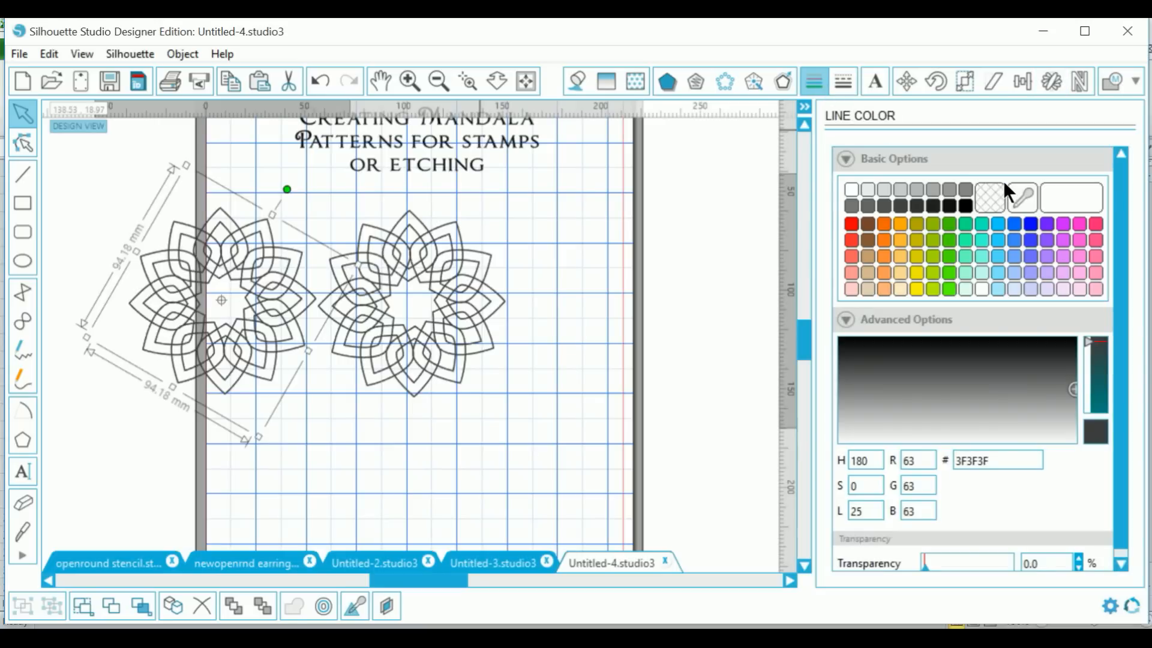
pyautogui.click(1078, 227)
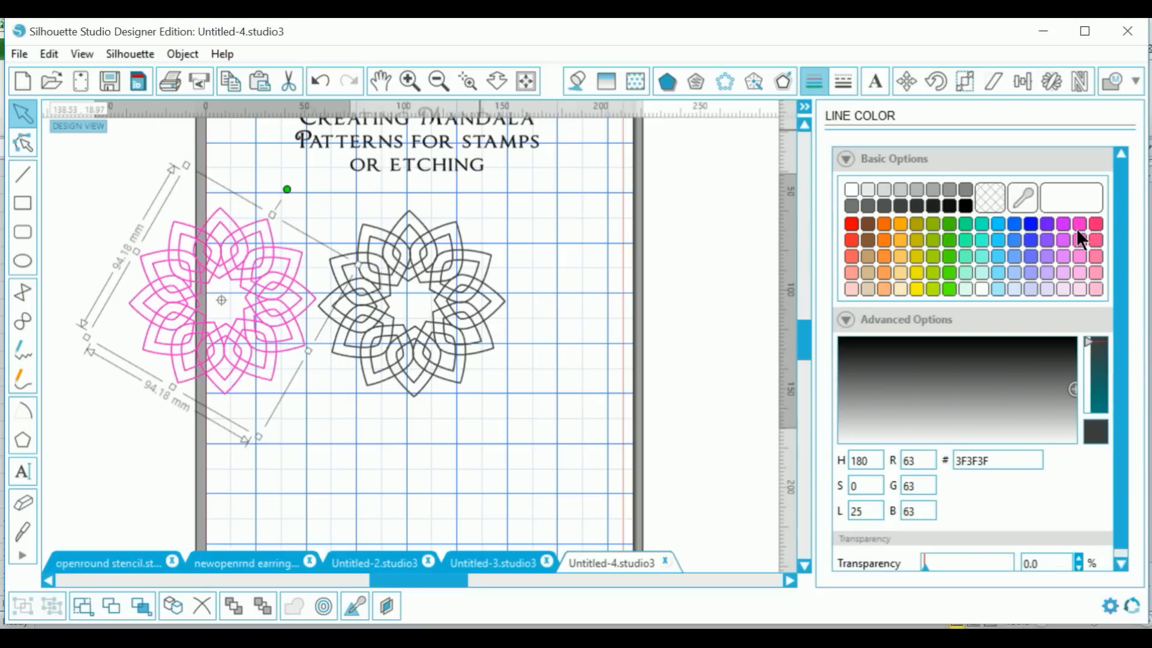
pyautogui.click(786, 79)
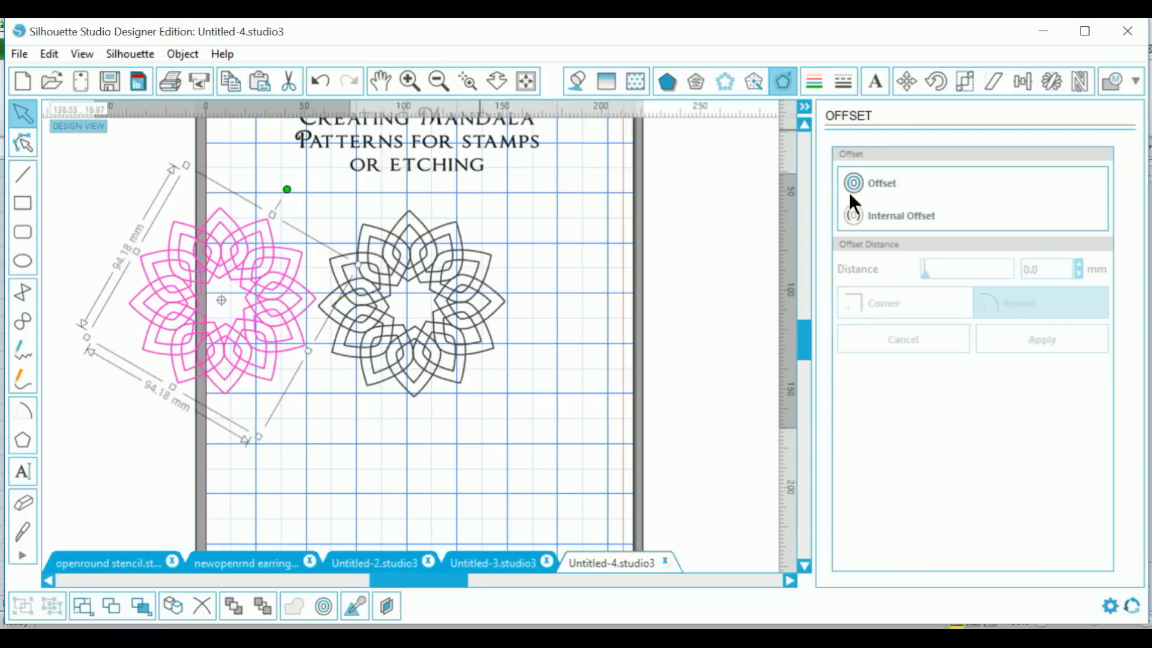
pyautogui.click(896, 214)
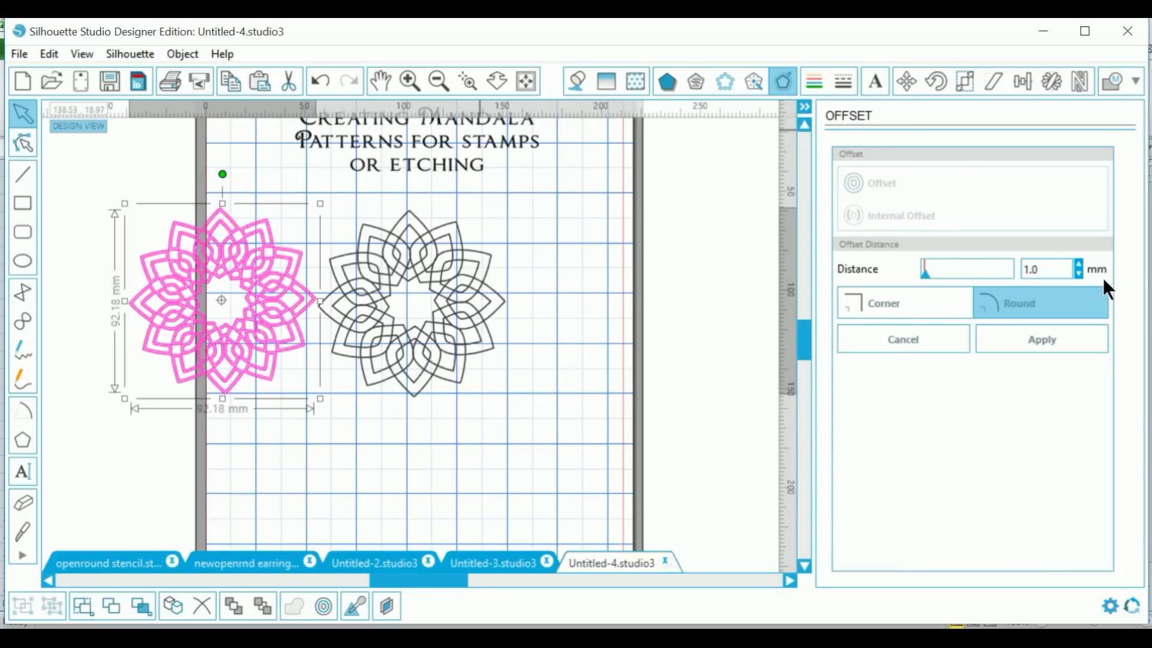
pyautogui.click(1080, 263)
pyautogui.click(1080, 264)
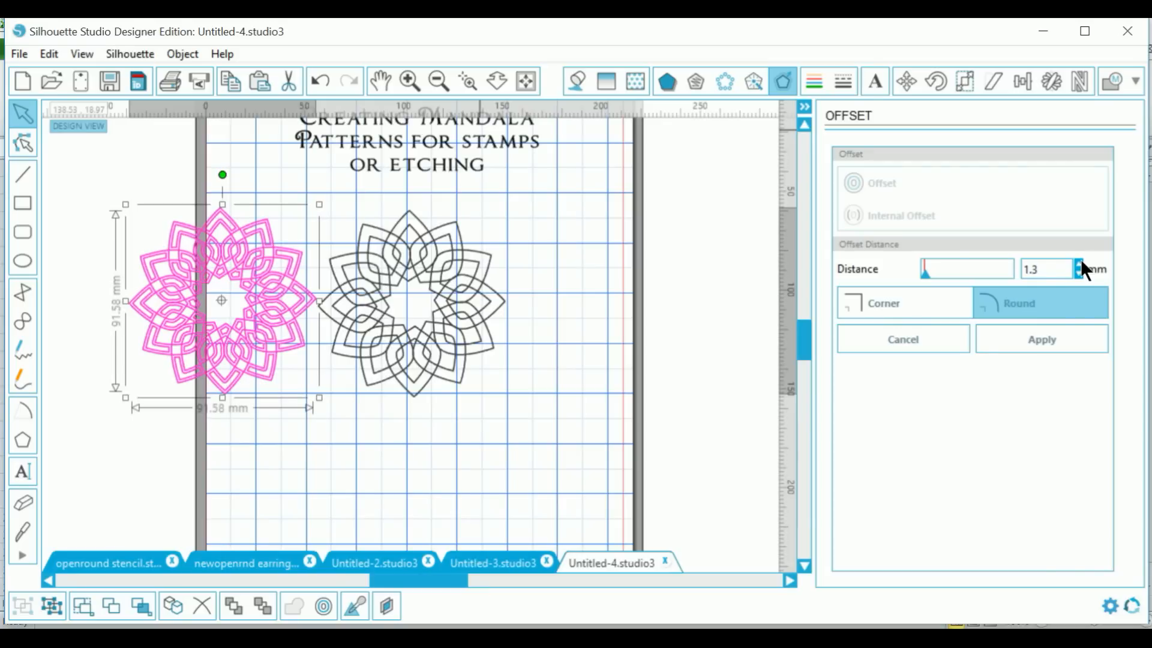
pyautogui.click(1079, 264)
pyautogui.click(1079, 264)
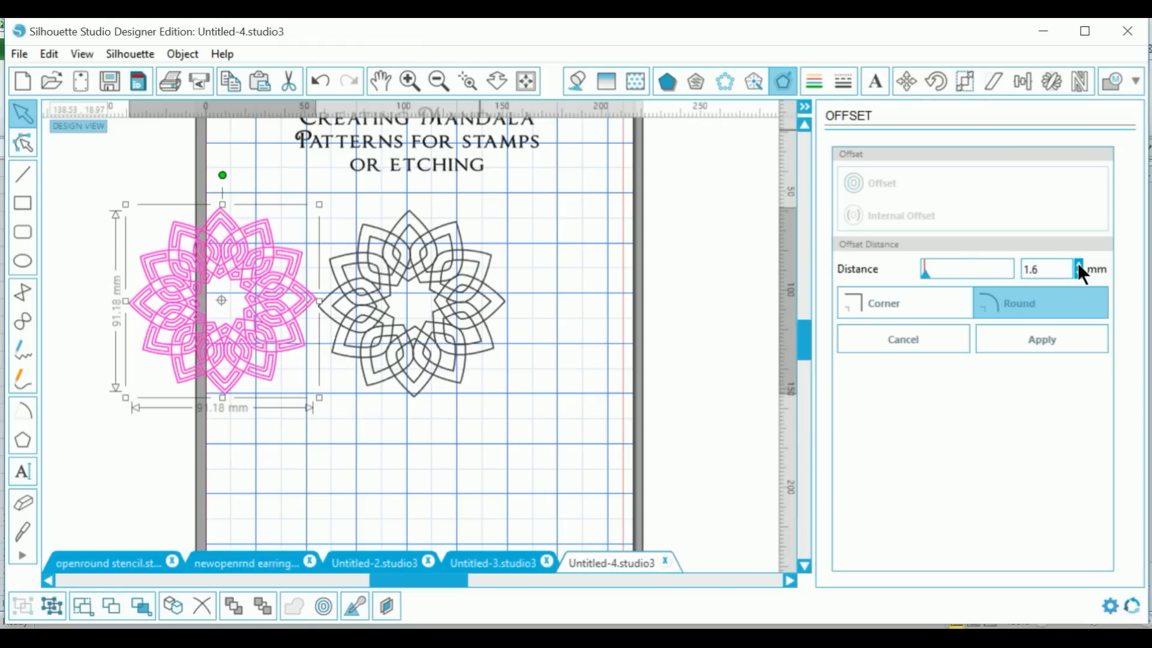
pyautogui.click(1019, 333)
pyautogui.moveTo(104, 191); pyautogui.dragTo(304, 402)
# Step: Join the pink mandala and its offset into a compound path, then place a dark mandala copy on the right
pyautogui.rightClick(270, 379)
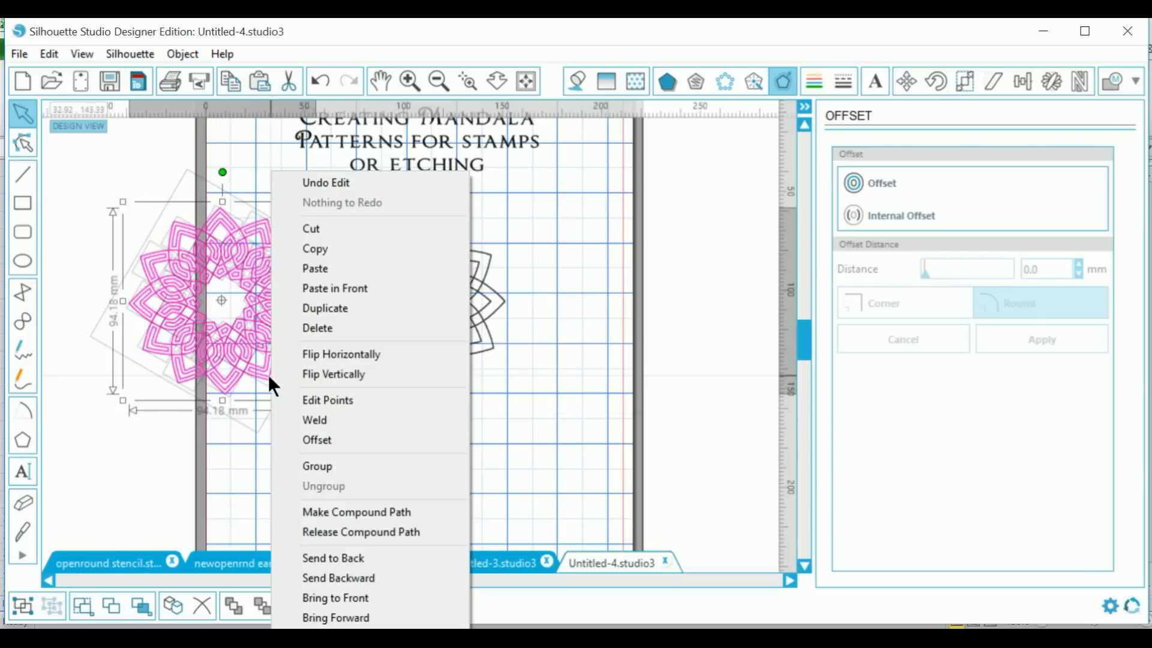
pyautogui.click(324, 510)
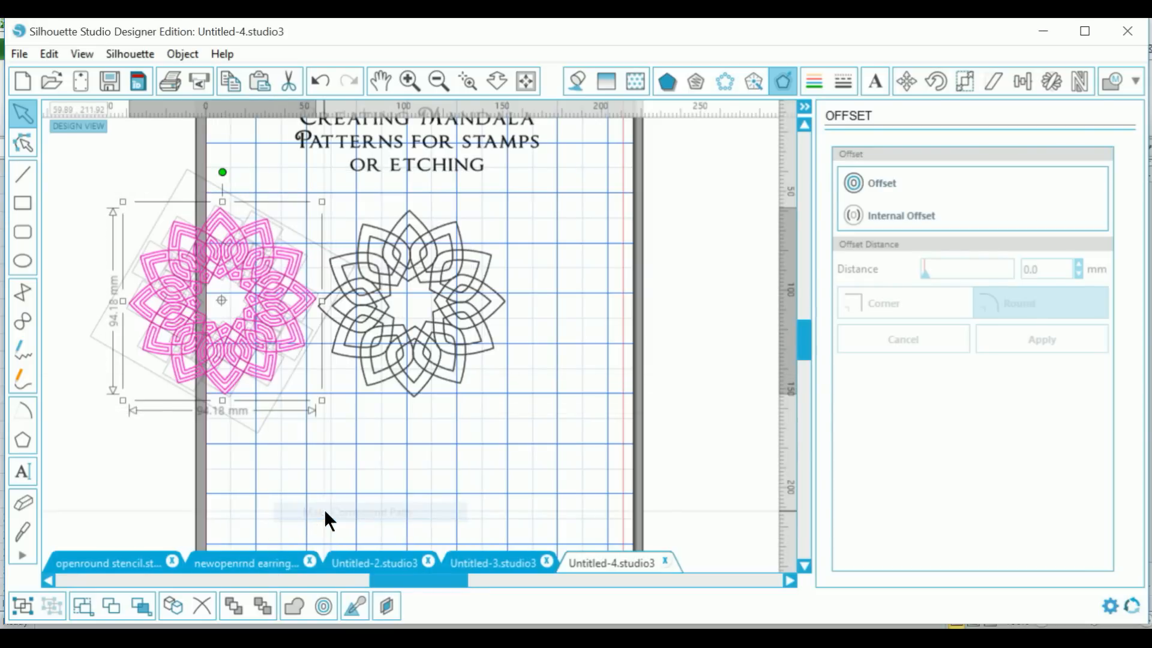
pyautogui.click(431, 352)
pyautogui.rightClick(432, 352)
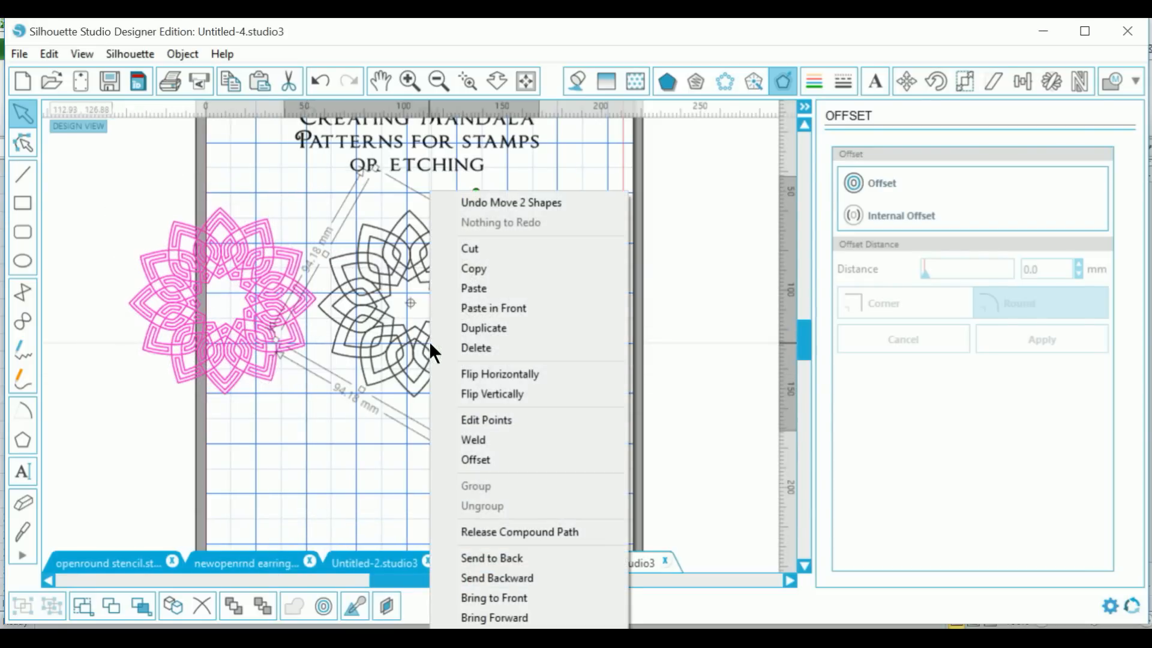
pyautogui.click(487, 328)
pyautogui.moveTo(487, 328); pyautogui.dragTo(678, 326)
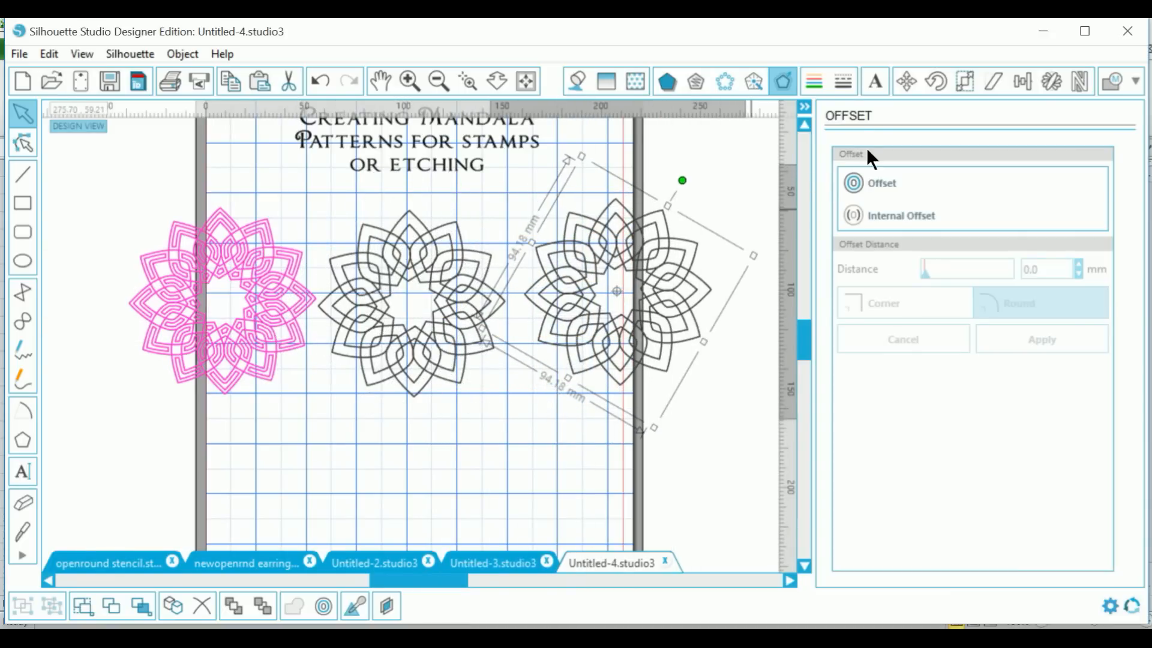
pyautogui.click(842, 79)
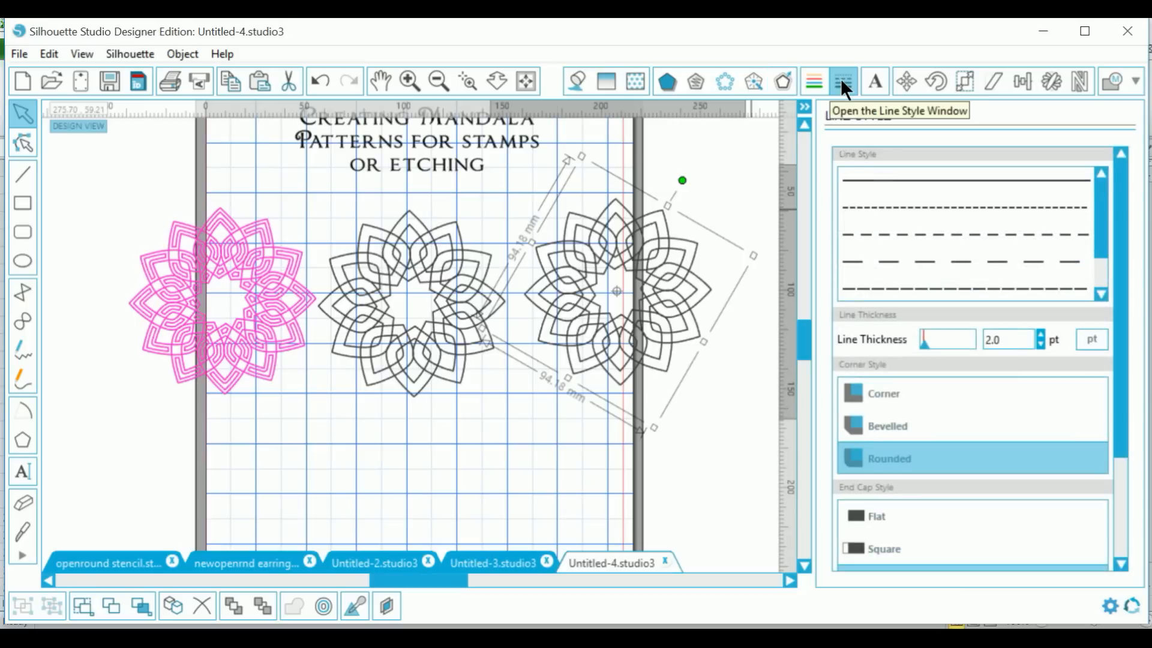
# Step: Set the right mandala's line thickness to 6.0 pt
pyautogui.click(1042, 332)
pyautogui.click(1042, 332)
pyautogui.click(1041, 334)
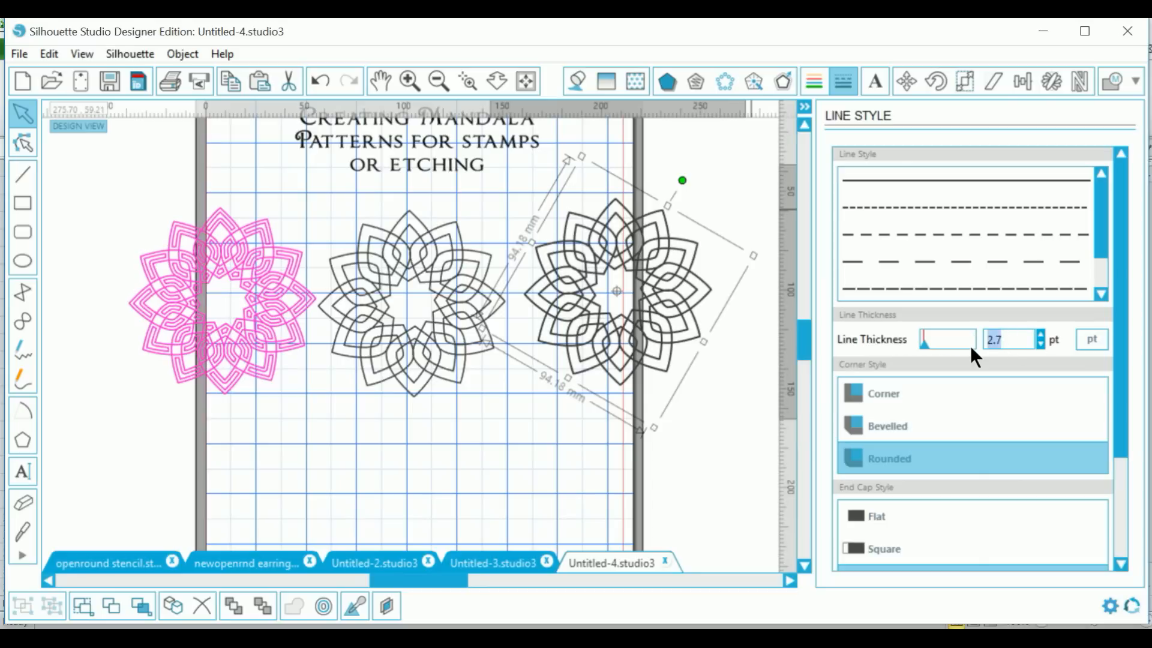
pyautogui.write('6')
pyautogui.press('Return')
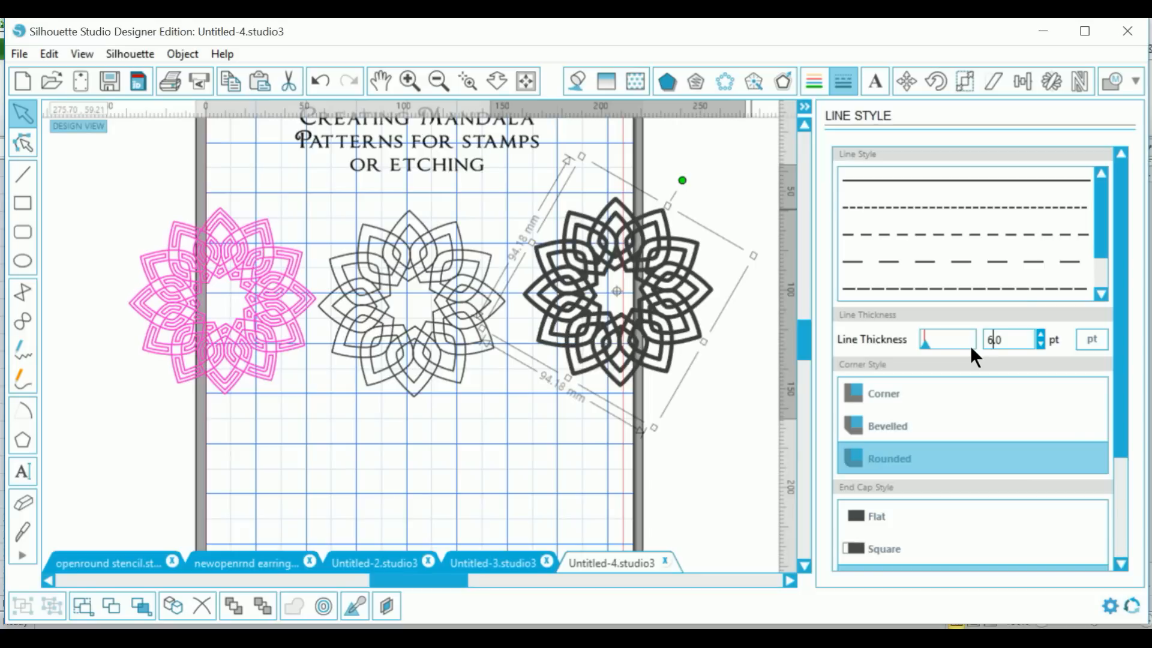
# Step: Deselect the mandala and bring up the Trace panel
pyautogui.click(737, 428)
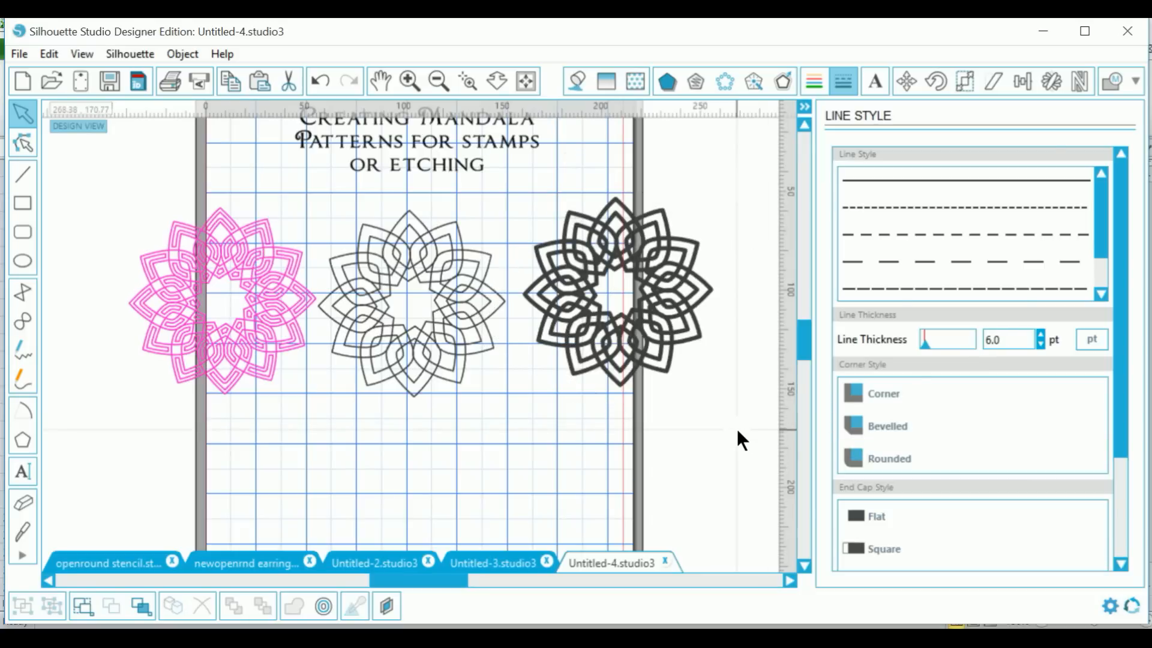
pyautogui.click(1133, 83)
pyautogui.click(1126, 118)
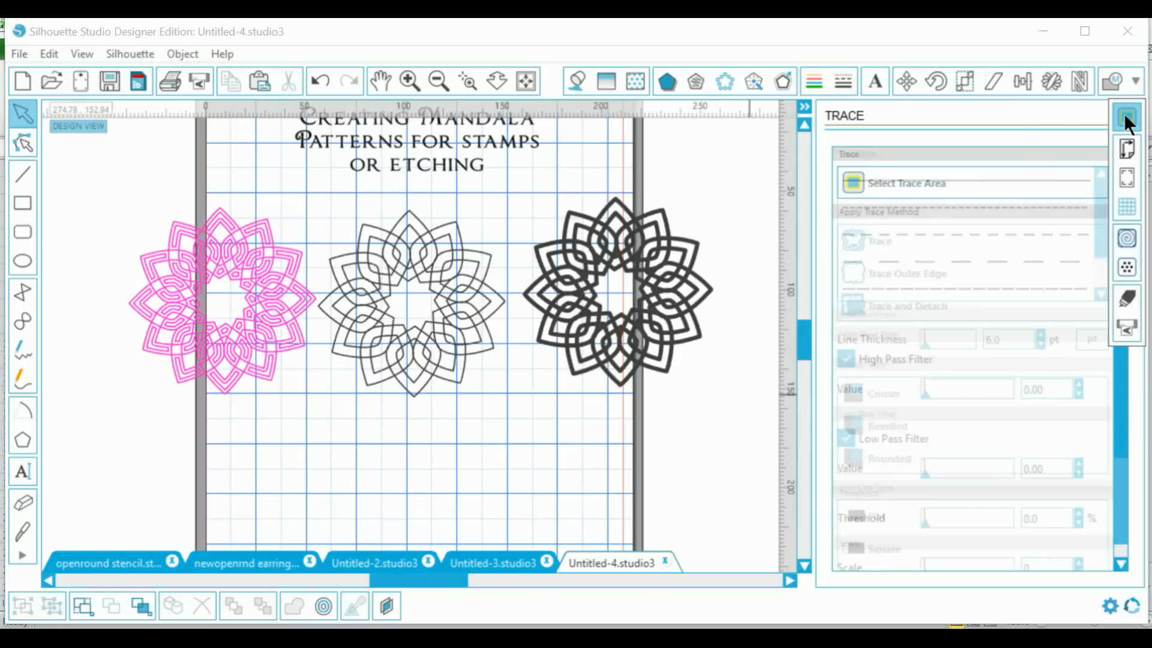
# Step: Trace the right mandala with high pass filter off, threshold 60.4% and scale 7
pyautogui.click(925, 176)
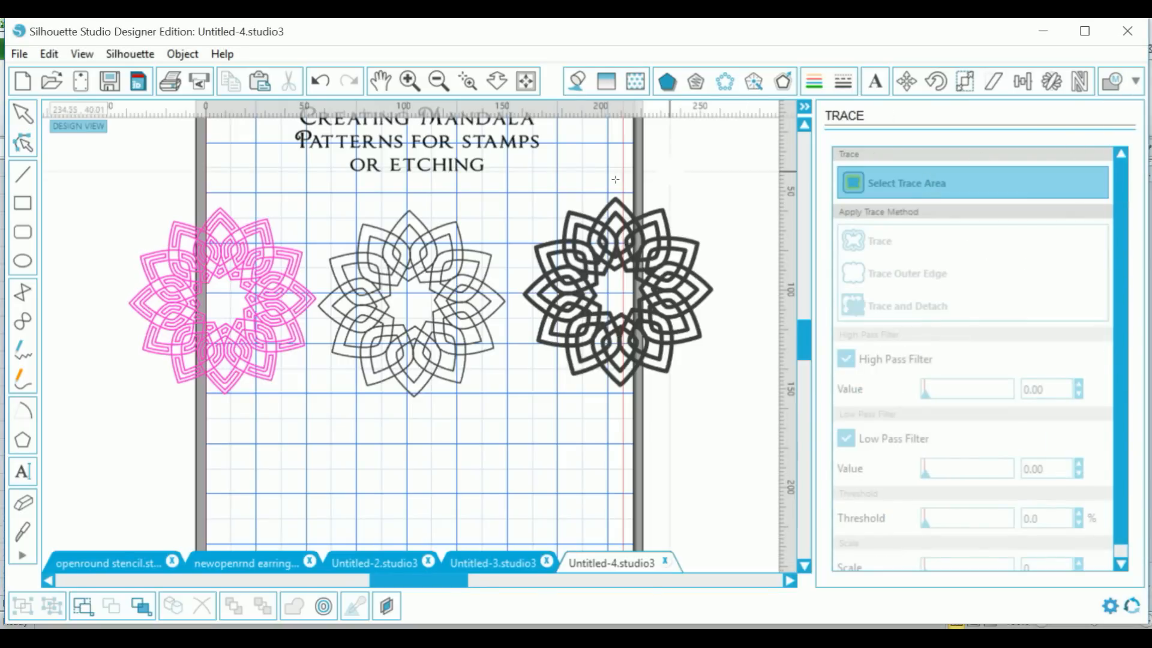
pyautogui.moveTo(527, 183)
pyautogui.mouseDown()
pyautogui.moveTo(689, 250)
pyautogui.moveTo(728, 403)
pyautogui.moveTo(707, 391)
pyautogui.mouseUp()
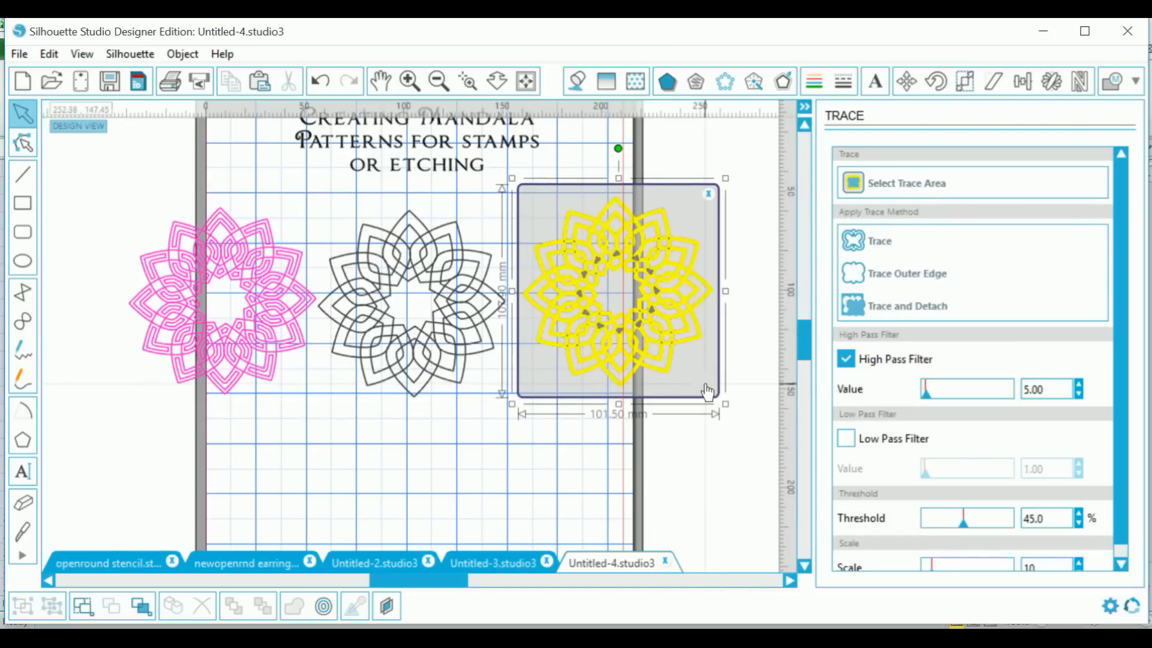
pyautogui.click(845, 358)
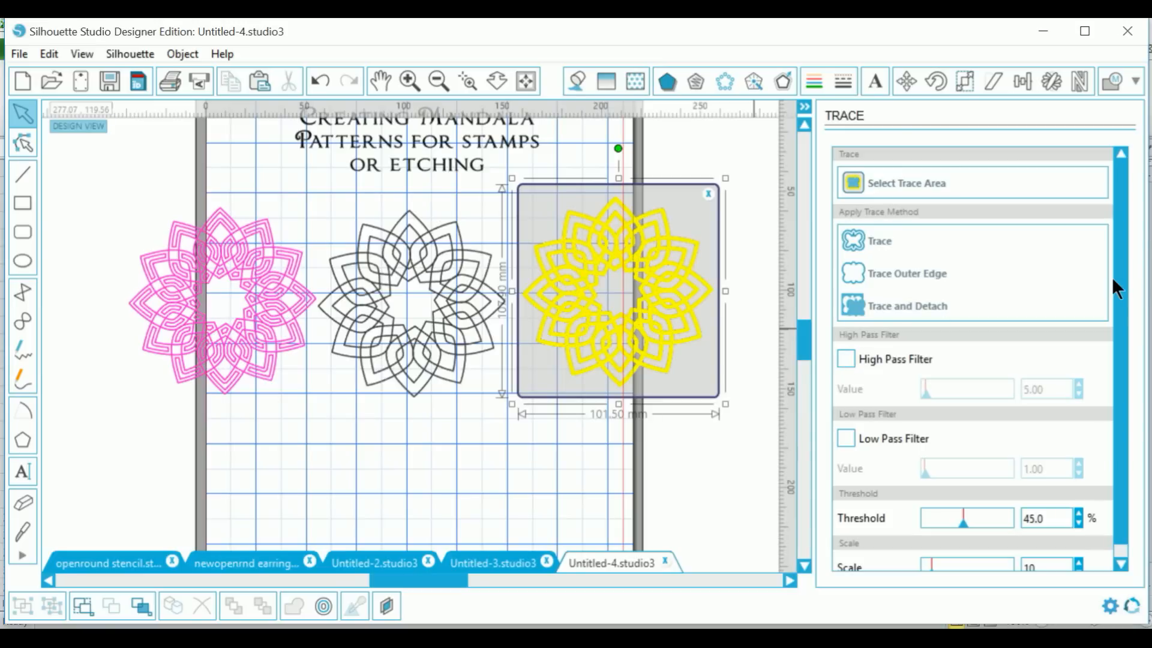
pyautogui.scroll(-1, 1125, 315)
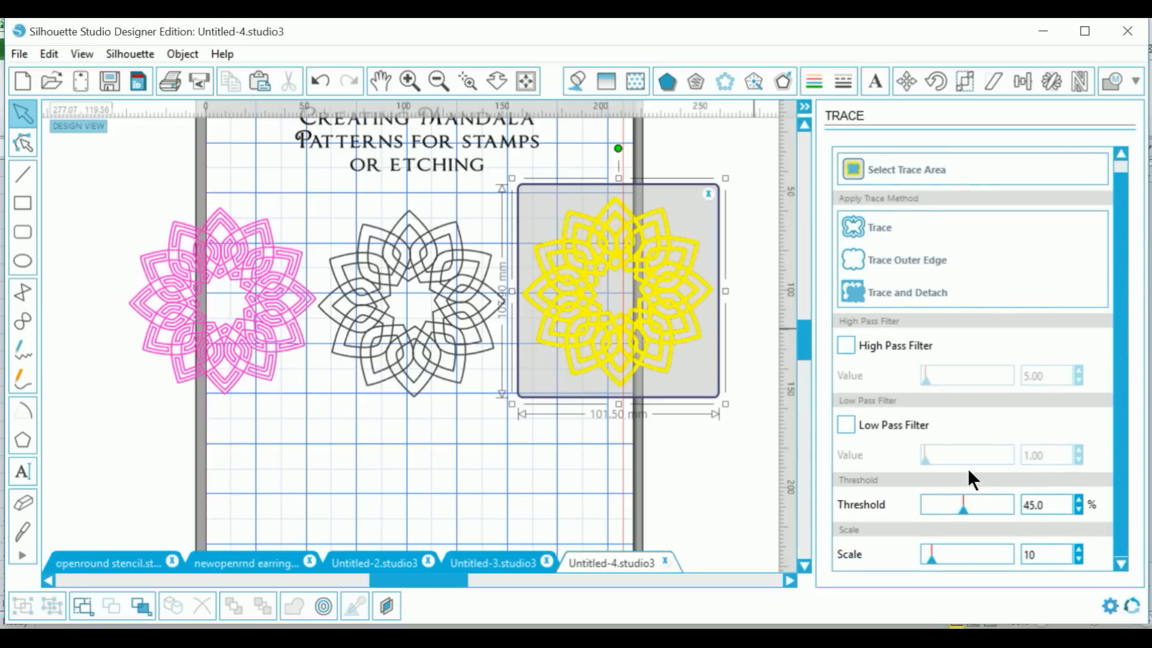
pyautogui.moveTo(963, 510); pyautogui.dragTo(977, 509)
pyautogui.moveTo(934, 560); pyautogui.dragTo(928, 559)
pyautogui.click(865, 227)
# Step: Move the original image away from the trace and select the dark mandala at upper right
pyautogui.moveTo(677, 354)
pyautogui.mouseDown()
pyautogui.moveTo(618, 290)
pyautogui.moveTo(586, 322)
pyautogui.moveTo(476, 609)
pyautogui.moveTo(388, 487)
pyautogui.moveTo(358, 466)
pyautogui.mouseUp()
pyautogui.click(430, 406)
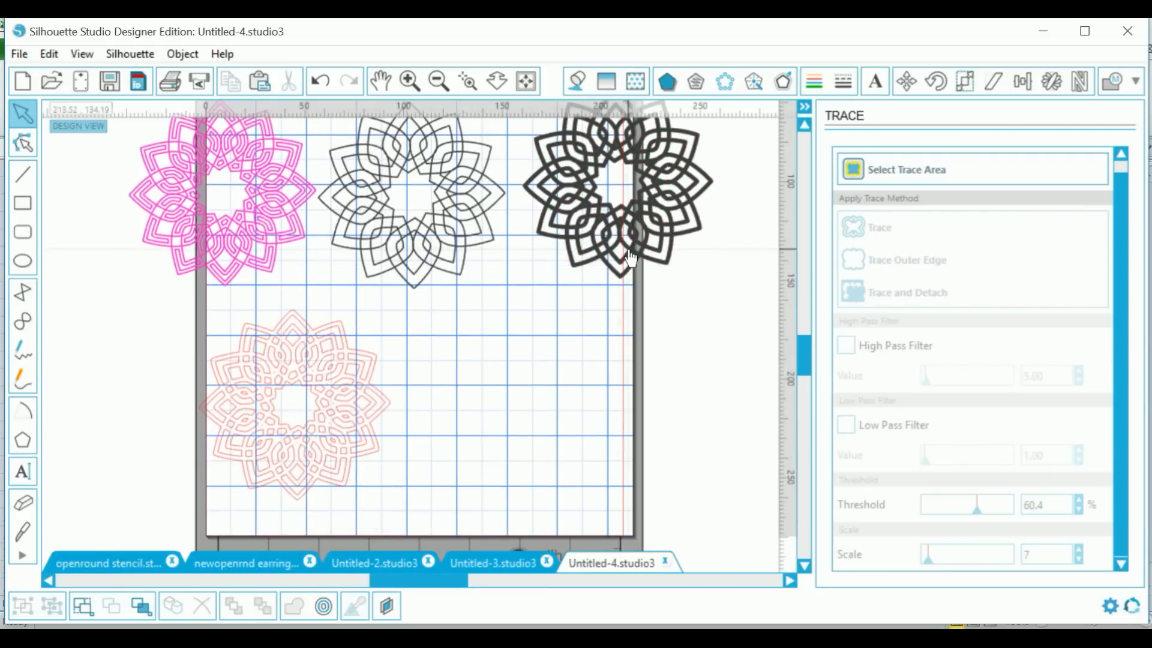
pyautogui.click(620, 270)
# Step: Mark a trace area around the dark mandala
pyautogui.click(905, 174)
pyautogui.moveTo(525, 320)
pyautogui.mouseDown()
pyautogui.moveTo(694, 278)
pyautogui.moveTo(694, 162)
pyautogui.moveTo(721, 93)
pyautogui.moveTo(730, 137)
pyautogui.mouseUp()
pyautogui.moveTo(728, 252); pyautogui.dragTo(716, 252)
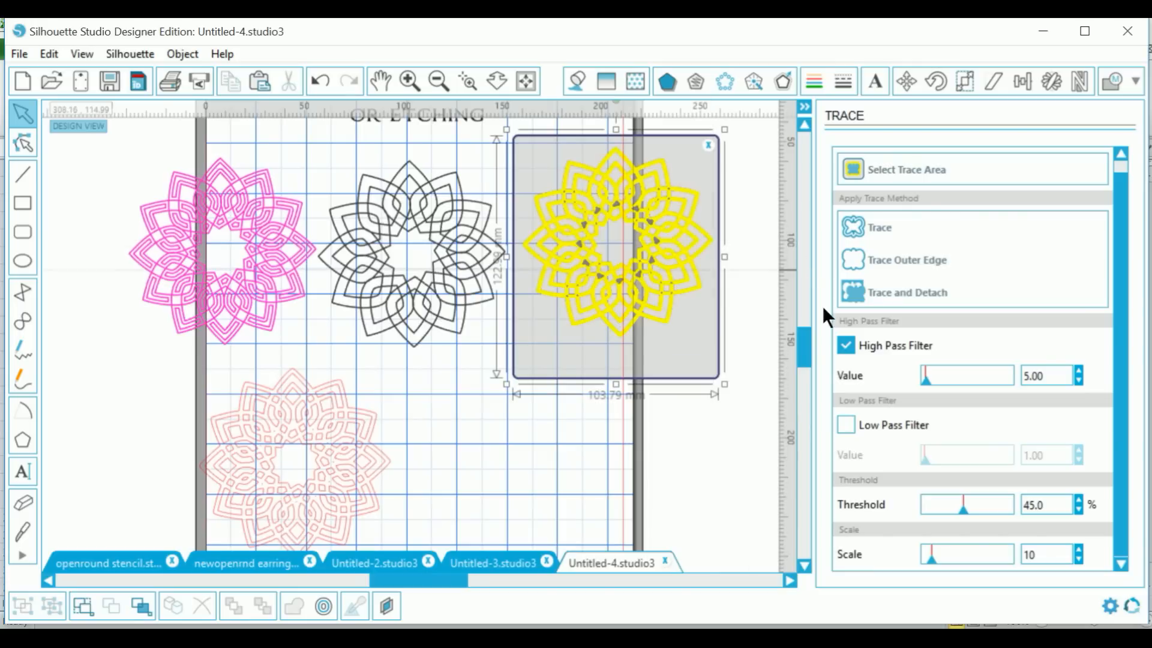
# Step: Set trace options: High Pass off, threshold 81%, scale 6, Low Pass 10
pyautogui.click(845, 343)
pyautogui.moveTo(966, 507); pyautogui.dragTo(995, 503)
pyautogui.moveTo(933, 554); pyautogui.dragTo(928, 562)
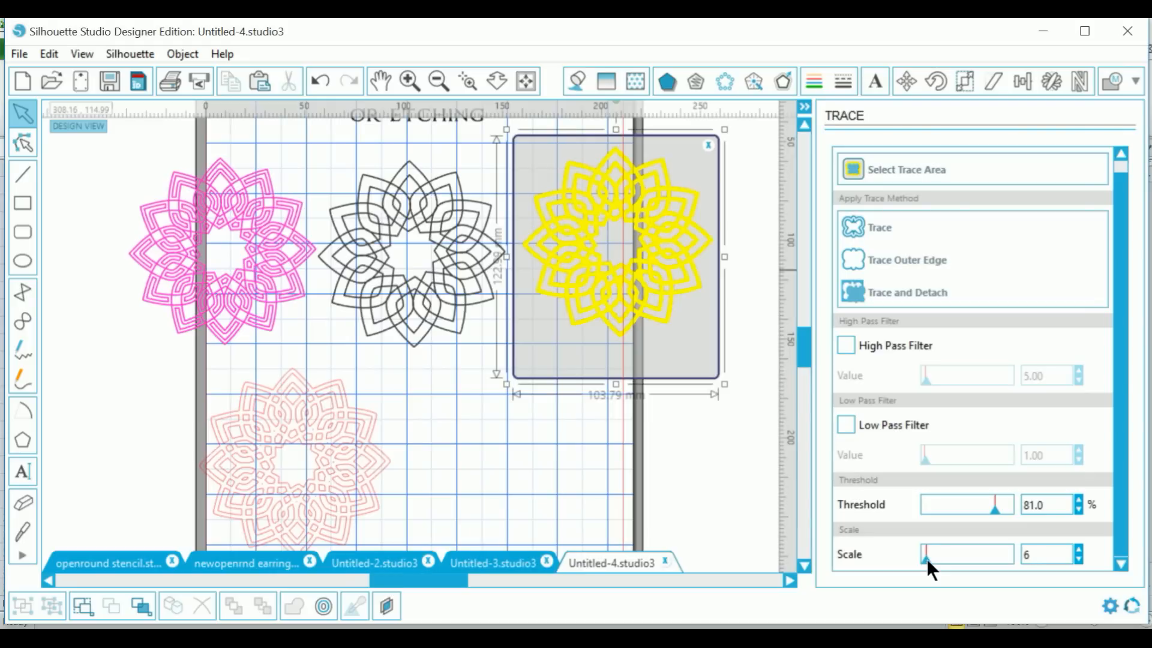
pyautogui.click(847, 425)
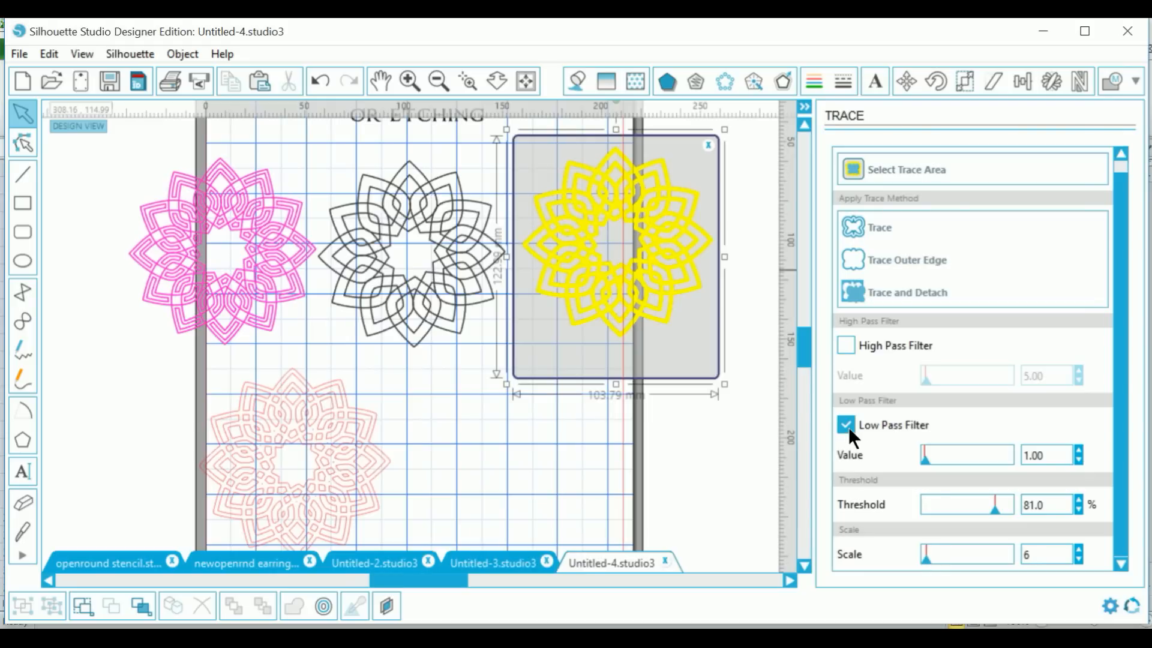
pyautogui.click(926, 460)
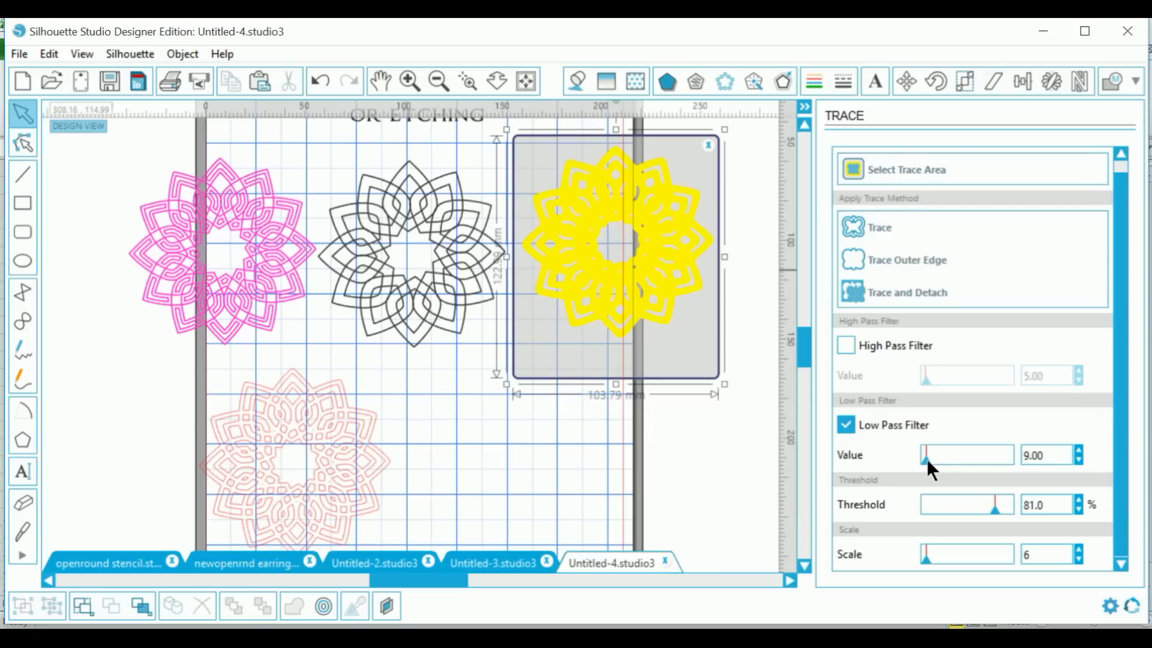
pyautogui.click(1078, 460)
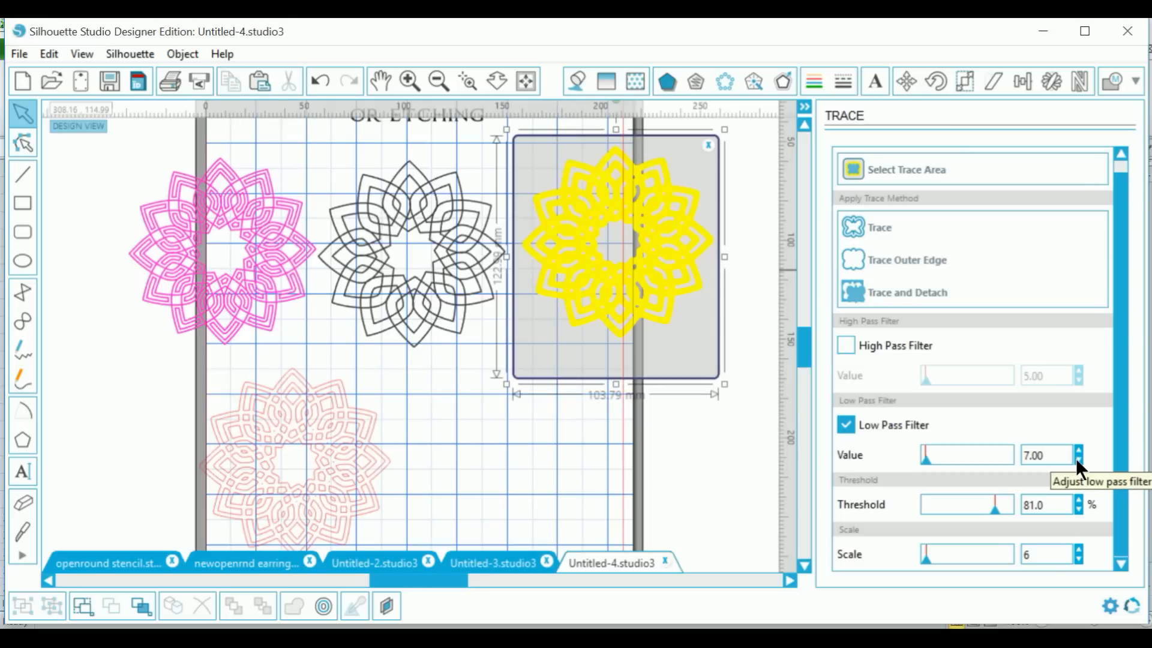
pyautogui.click(1077, 450)
pyautogui.click(1078, 450)
pyautogui.click(1077, 450)
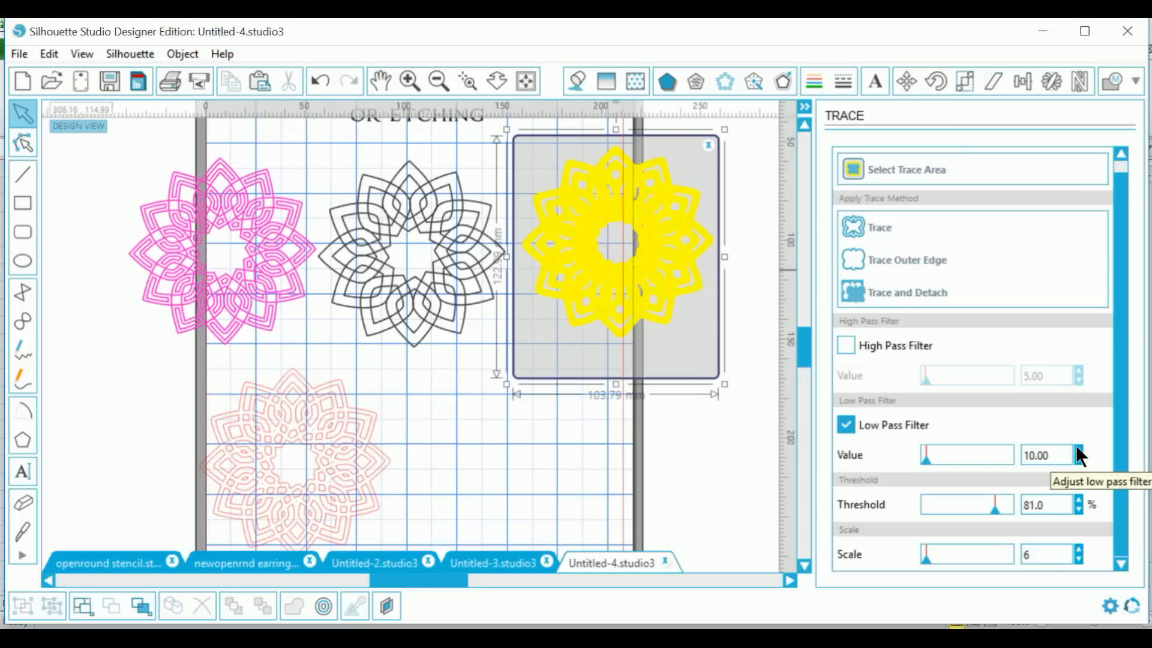
# Step: Trace the mandala into cut lines and move the original image below the outline
pyautogui.click(873, 226)
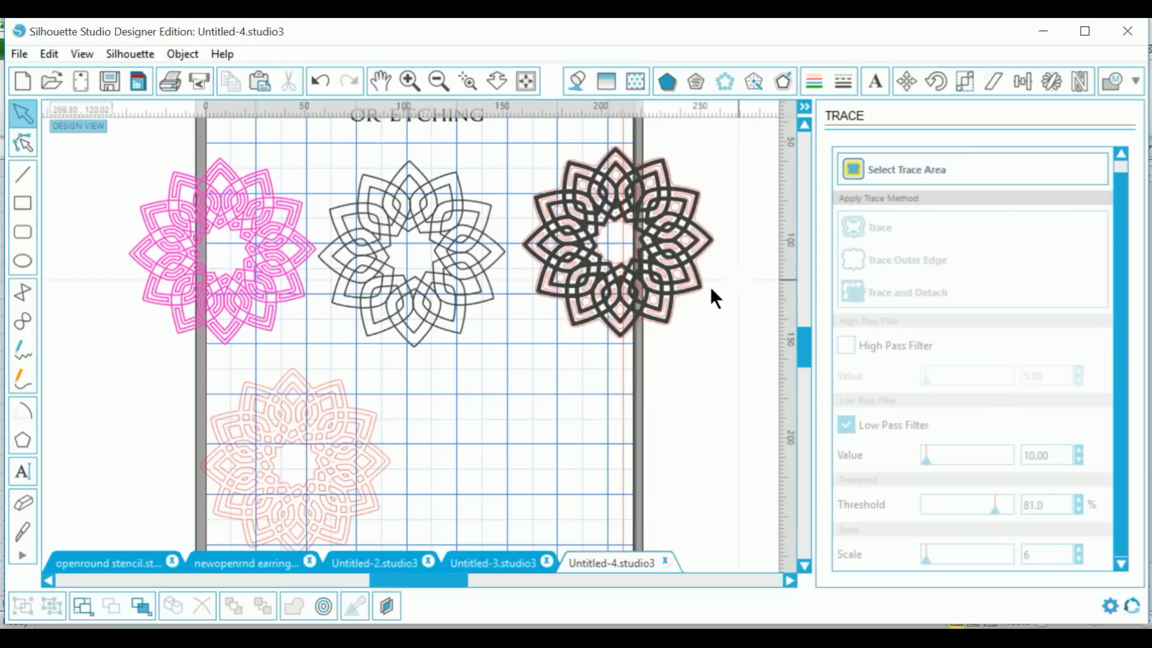
pyautogui.moveTo(682, 291)
pyautogui.mouseDown()
pyautogui.moveTo(675, 378)
pyautogui.moveTo(593, 510)
pyautogui.mouseUp()
pyautogui.click(691, 409)
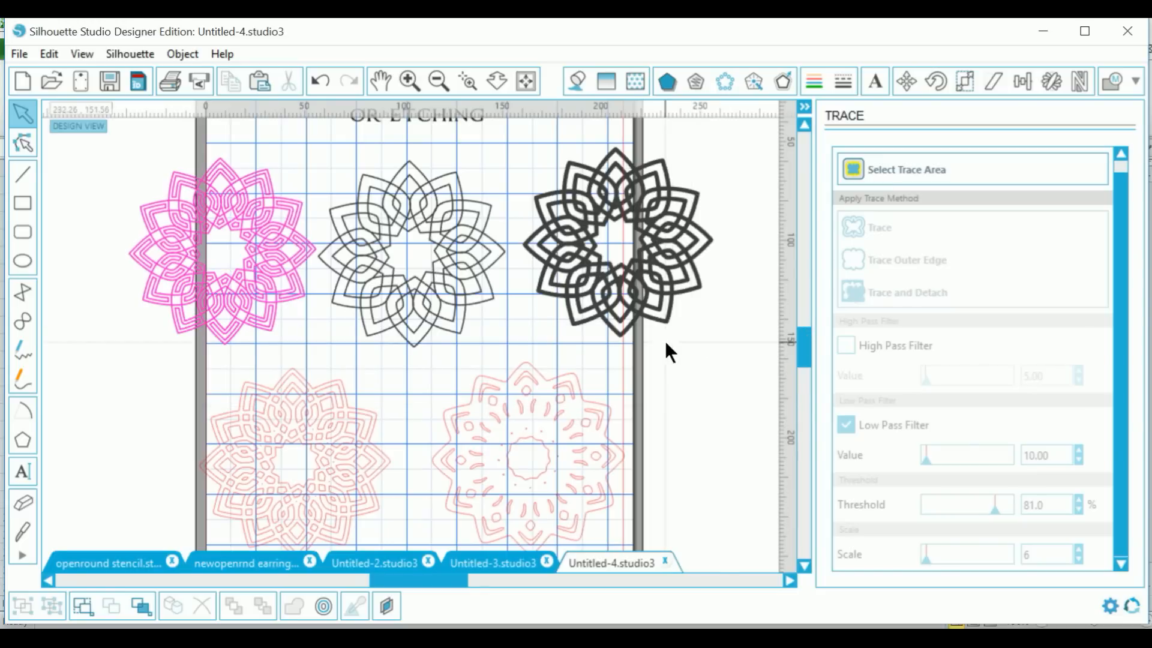
pyautogui.click(349, 517)
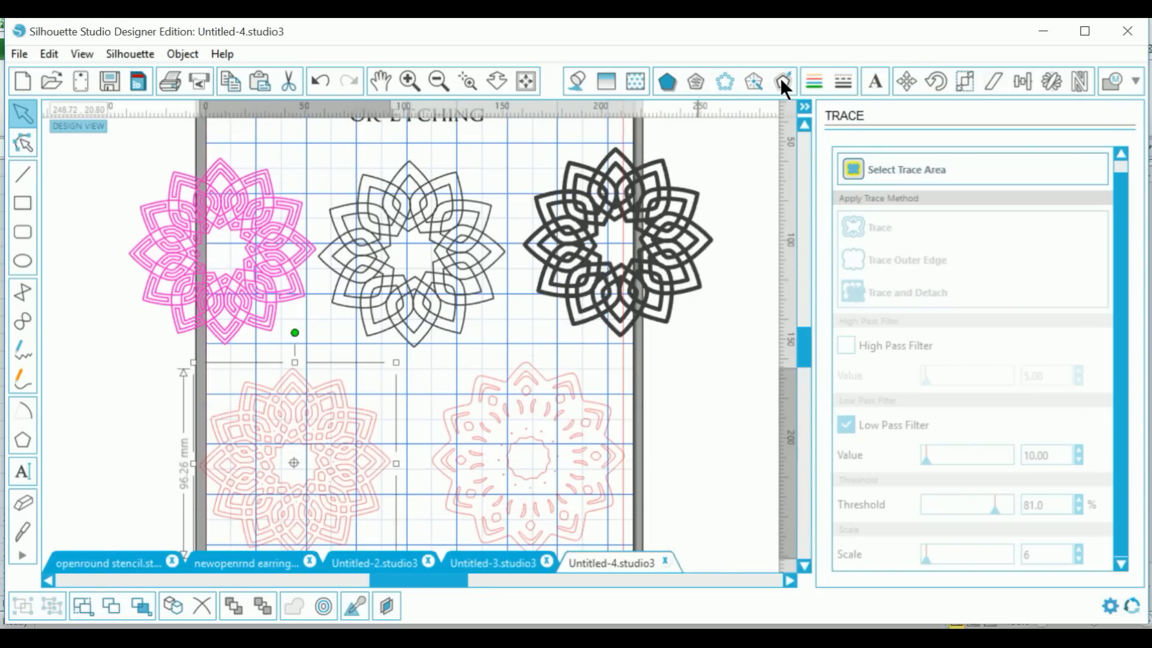
# Step: Fill the selected lower-left mandala with solid black (#000000)
pyautogui.click(577, 82)
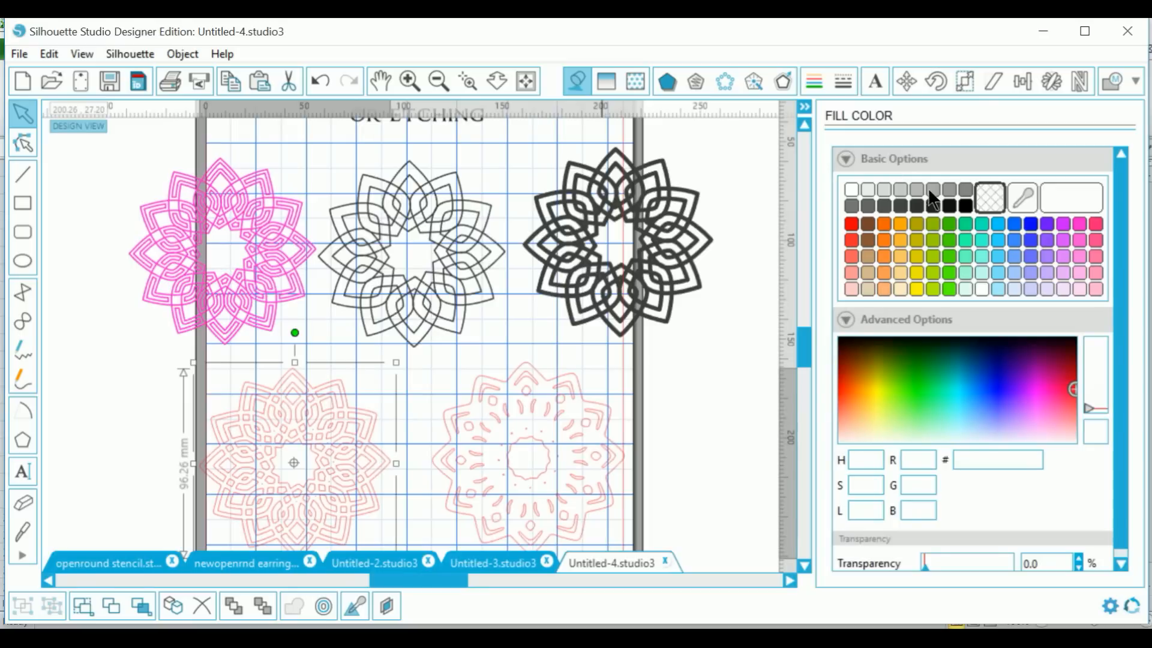
pyautogui.click(966, 206)
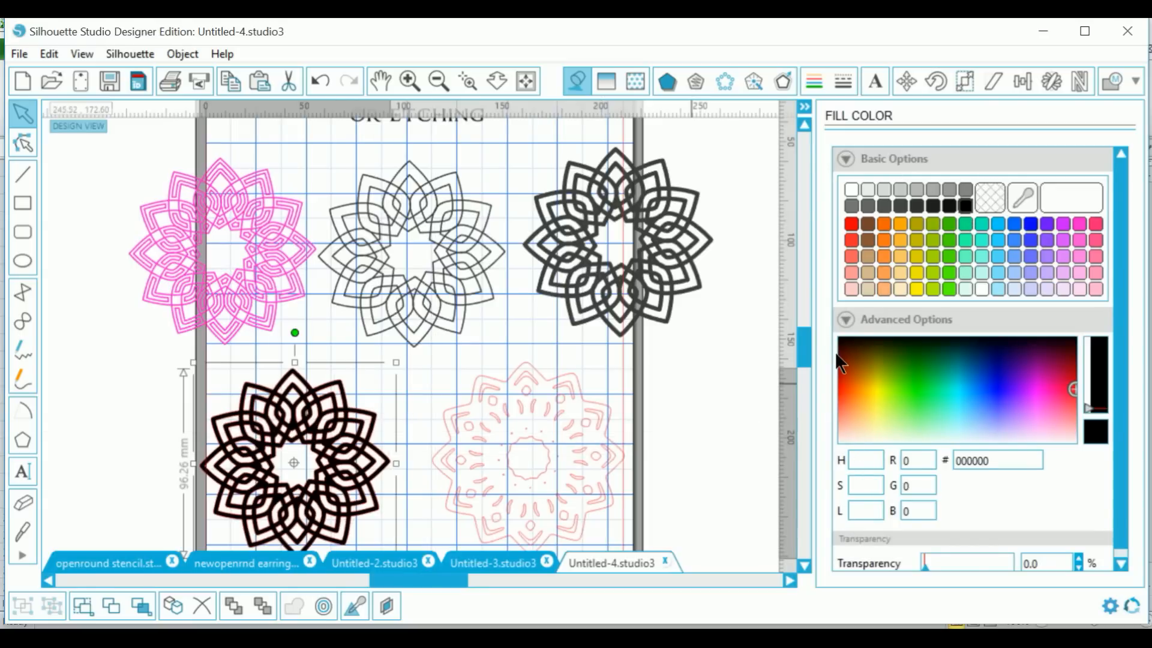
pyautogui.moveTo(808, 339); pyautogui.dragTo(807, 358)
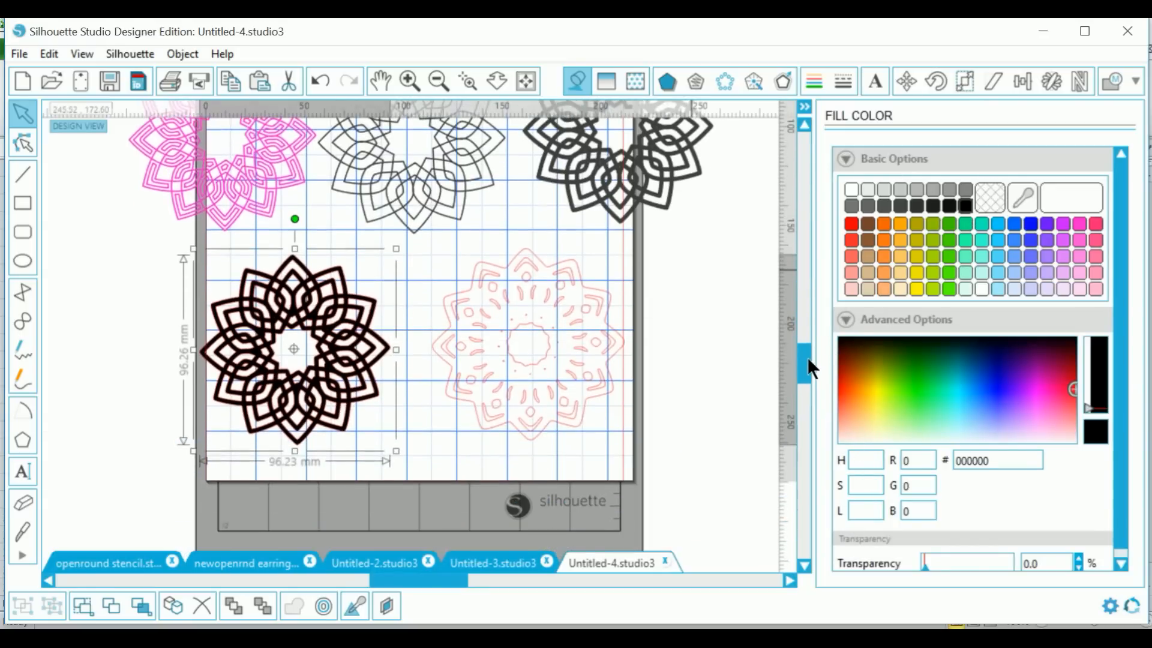
pyautogui.rightClick(295, 416)
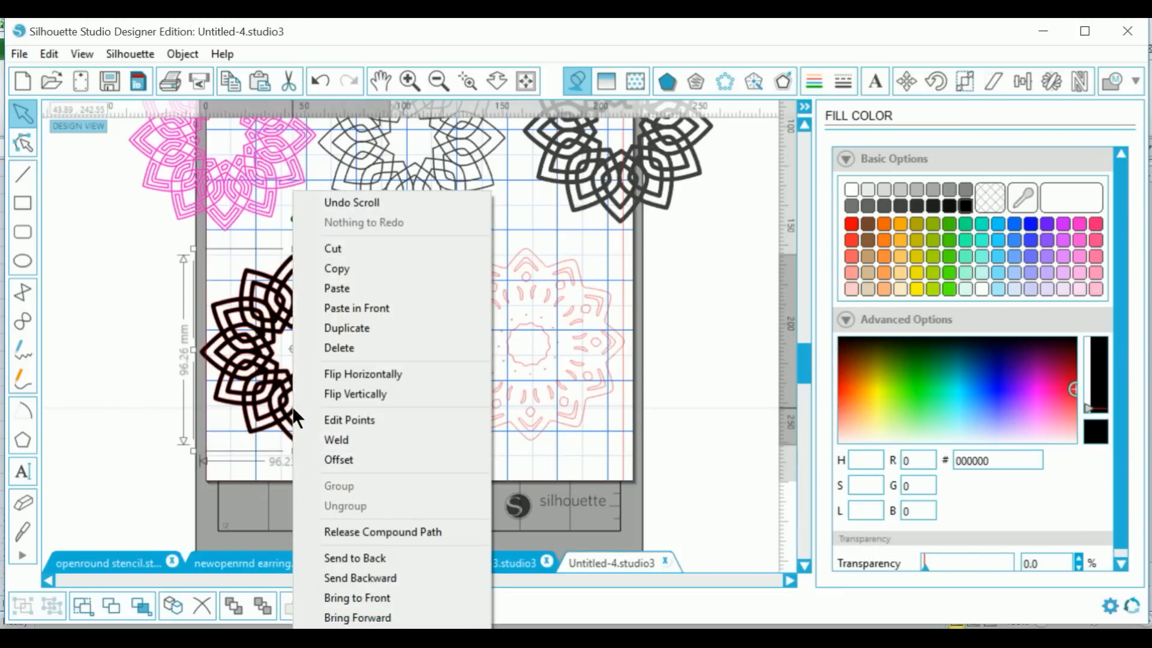
pyautogui.click(117, 394)
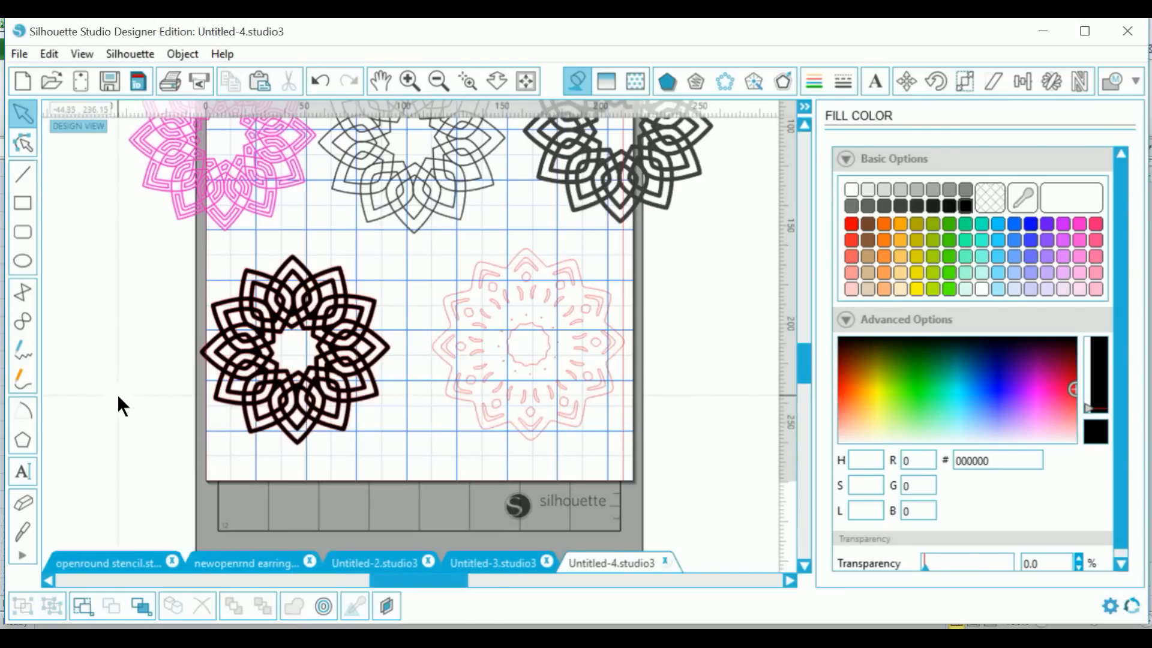
pyautogui.moveTo(800, 359); pyautogui.dragTo(800, 337)
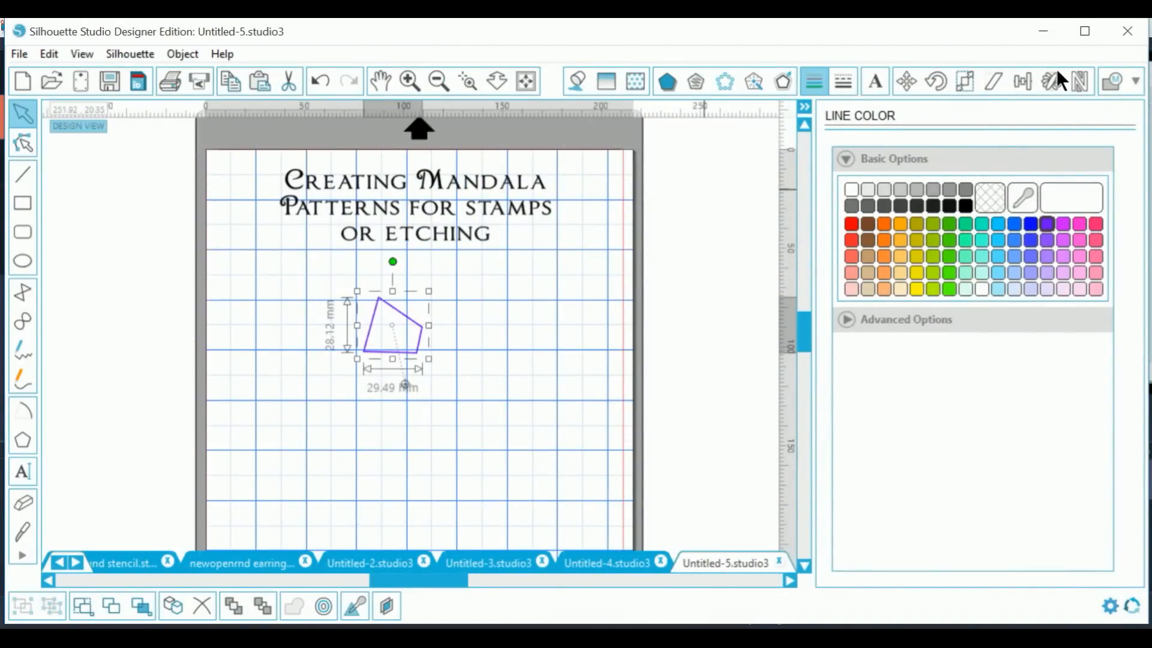
# Step: Replicate the purple four-sided shape into a ring of 11 copies, each rotated 30°
pyautogui.click(1053, 77)
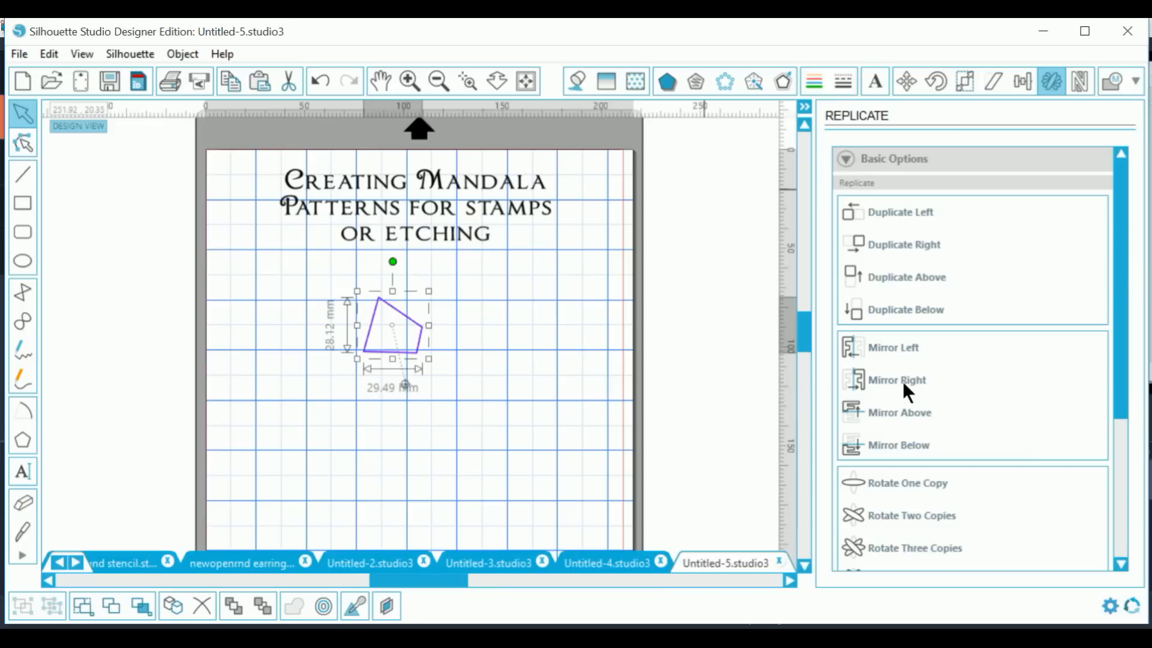
pyautogui.moveTo(1115, 273); pyautogui.dragTo(1117, 433)
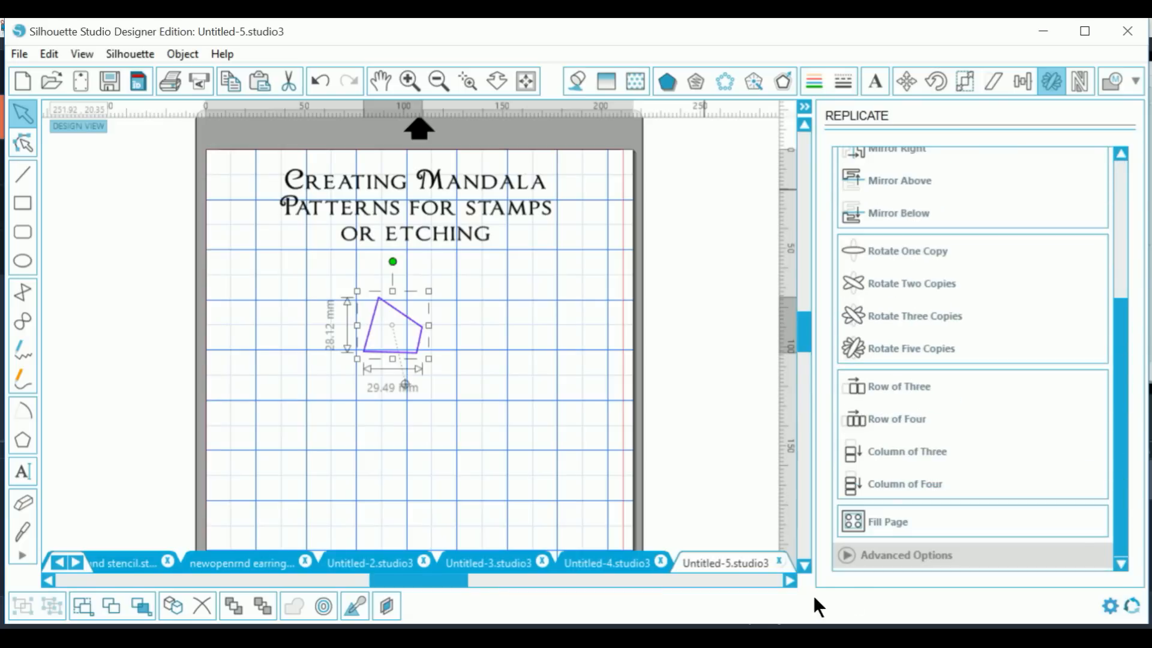
pyautogui.click(858, 564)
pyautogui.moveTo(1126, 290); pyautogui.dragTo(1121, 423)
pyautogui.click(1033, 235)
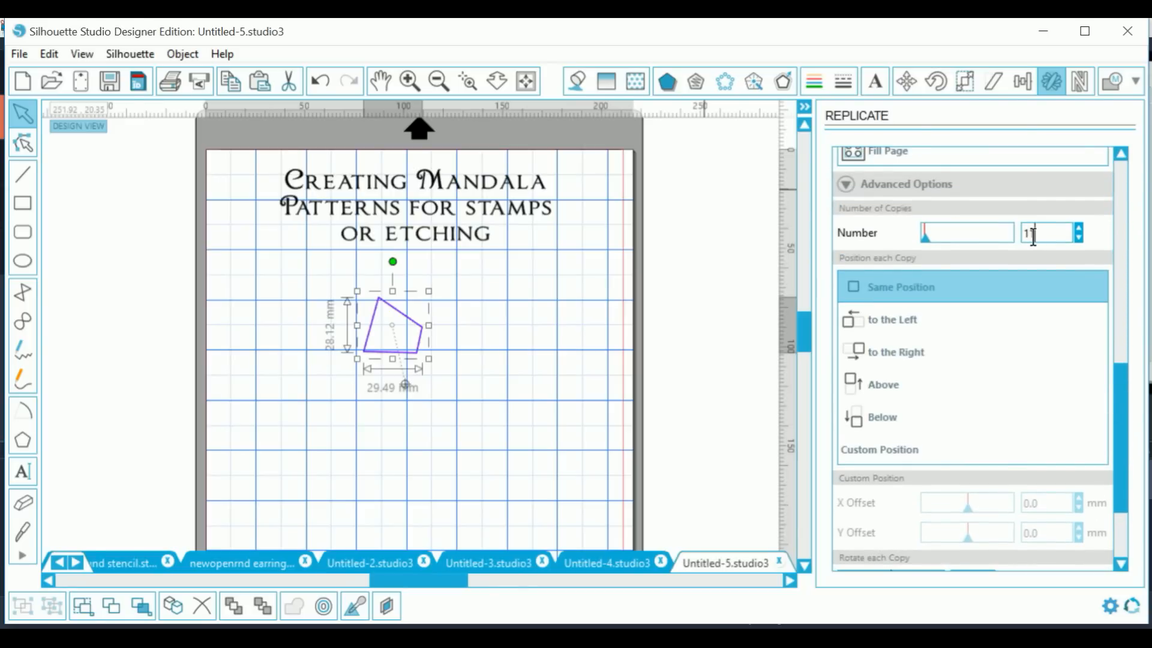
pyautogui.press('Return')
pyautogui.moveTo(1117, 377); pyautogui.dragTo(1131, 485)
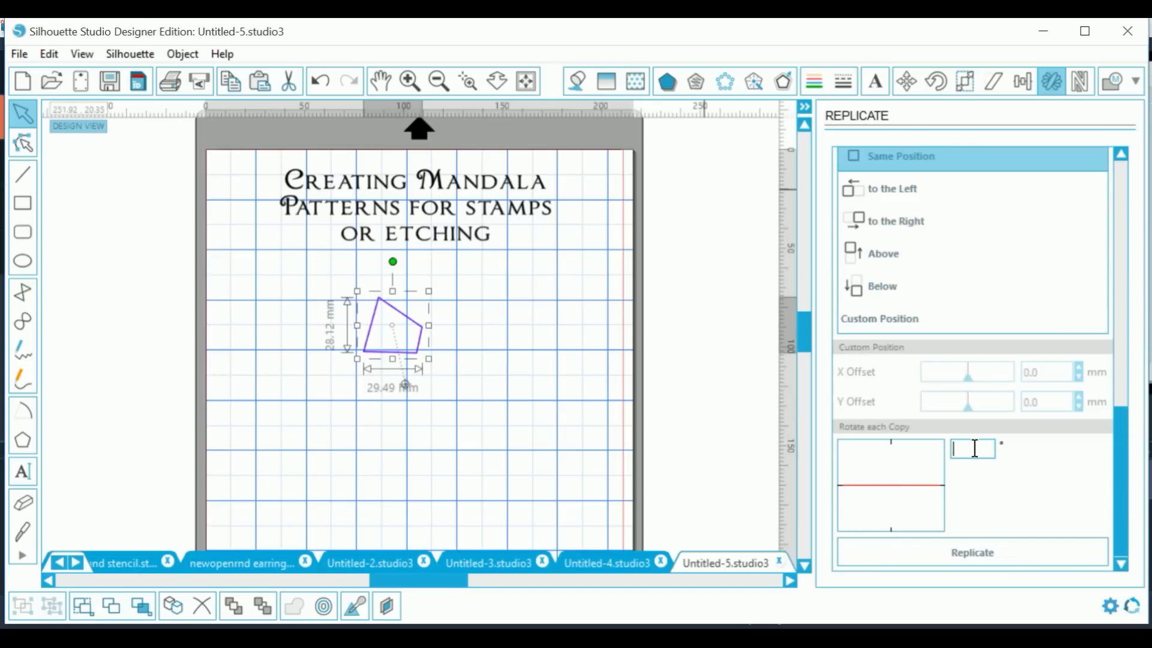
pyautogui.write('30')
pyautogui.click(988, 551)
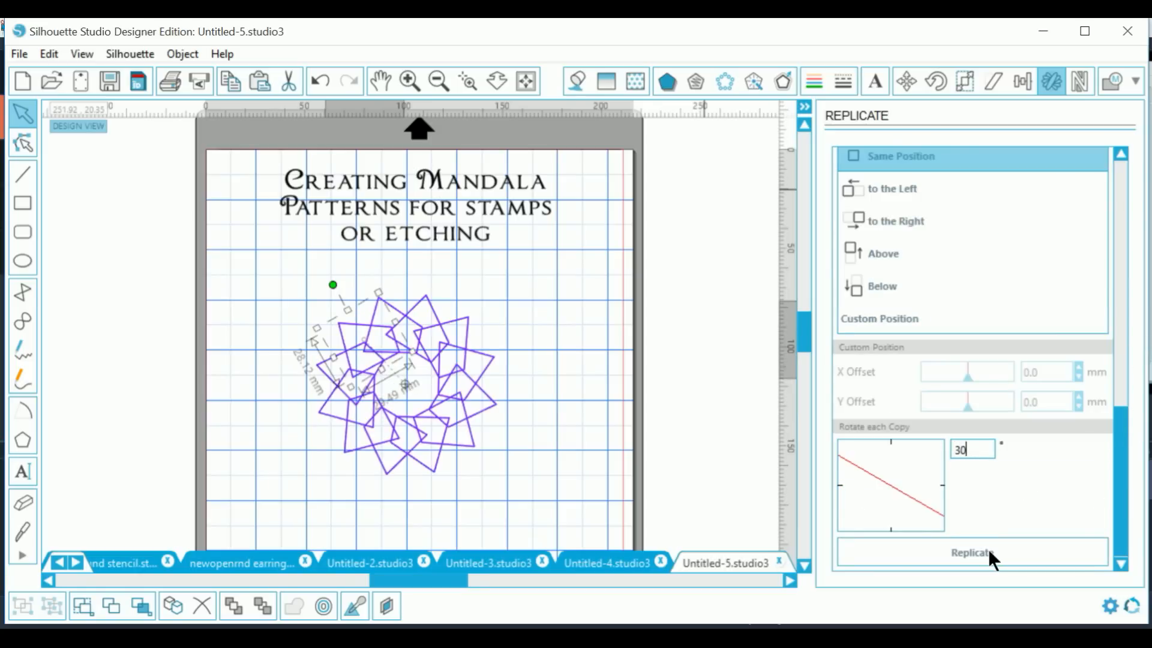
pyautogui.click(495, 494)
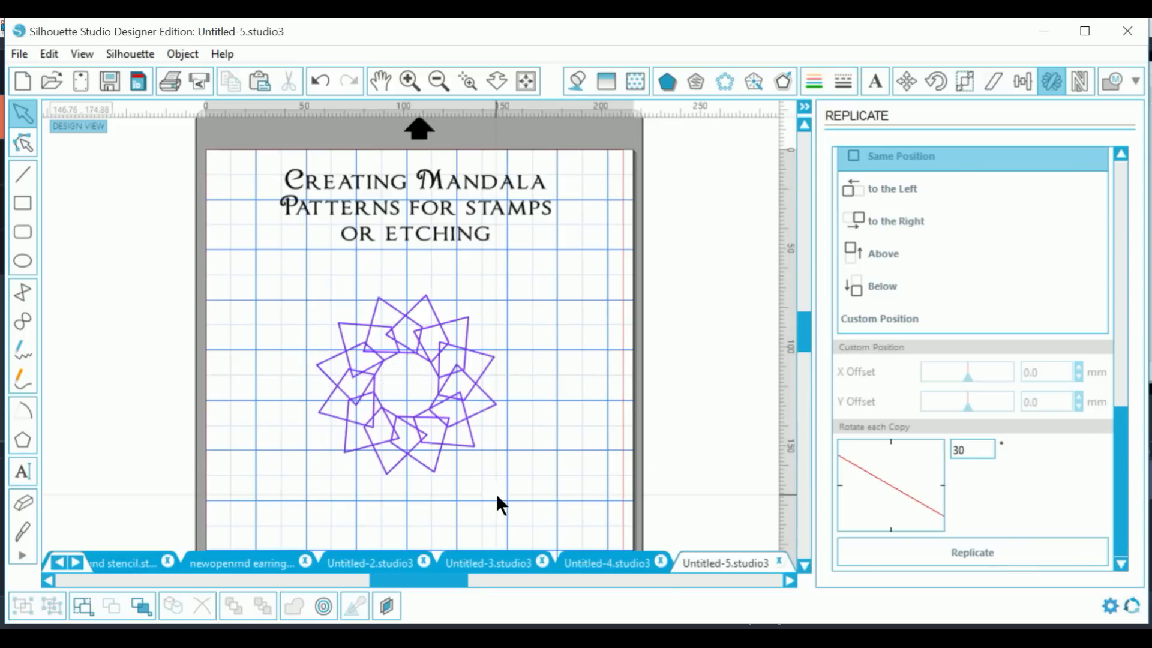
# Step: Combine the whole ring of copies into one compound path
pyautogui.moveTo(247, 275); pyautogui.dragTo(516, 464)
pyautogui.rightClick(516, 464)
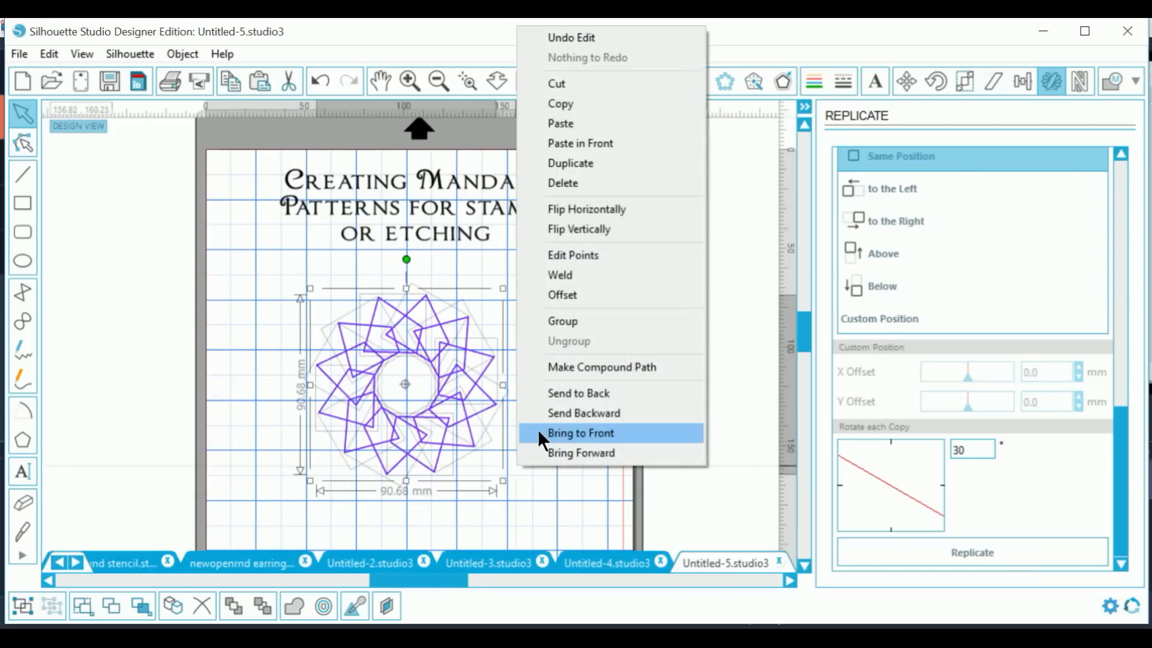
pyautogui.click(528, 372)
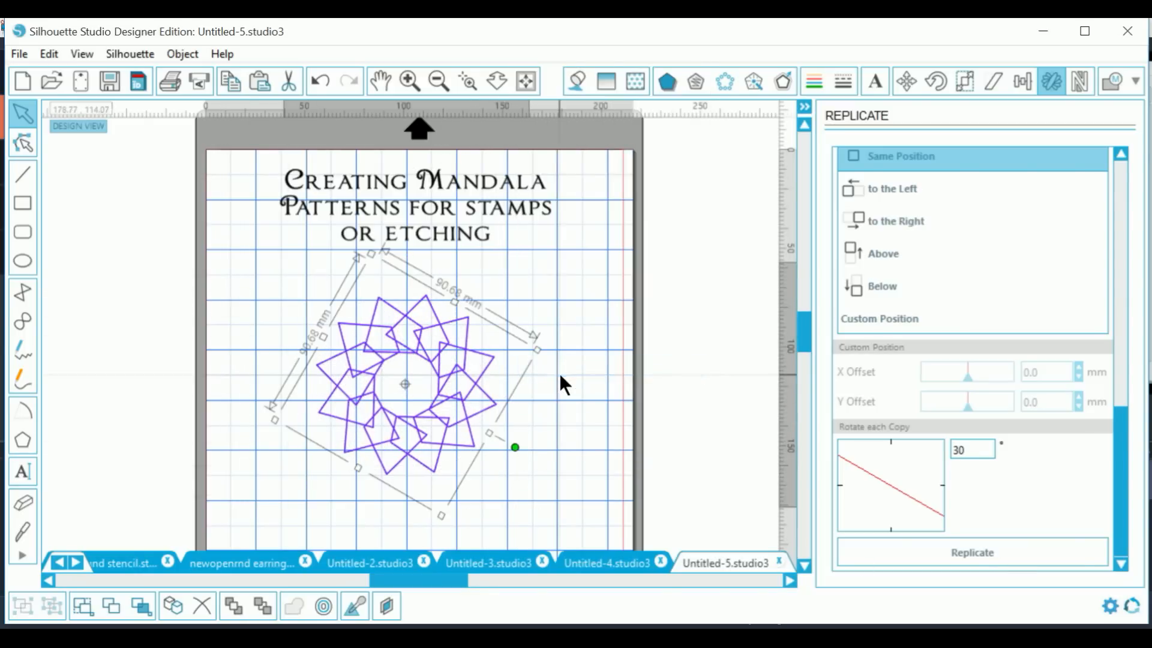
pyautogui.rightClick(492, 408)
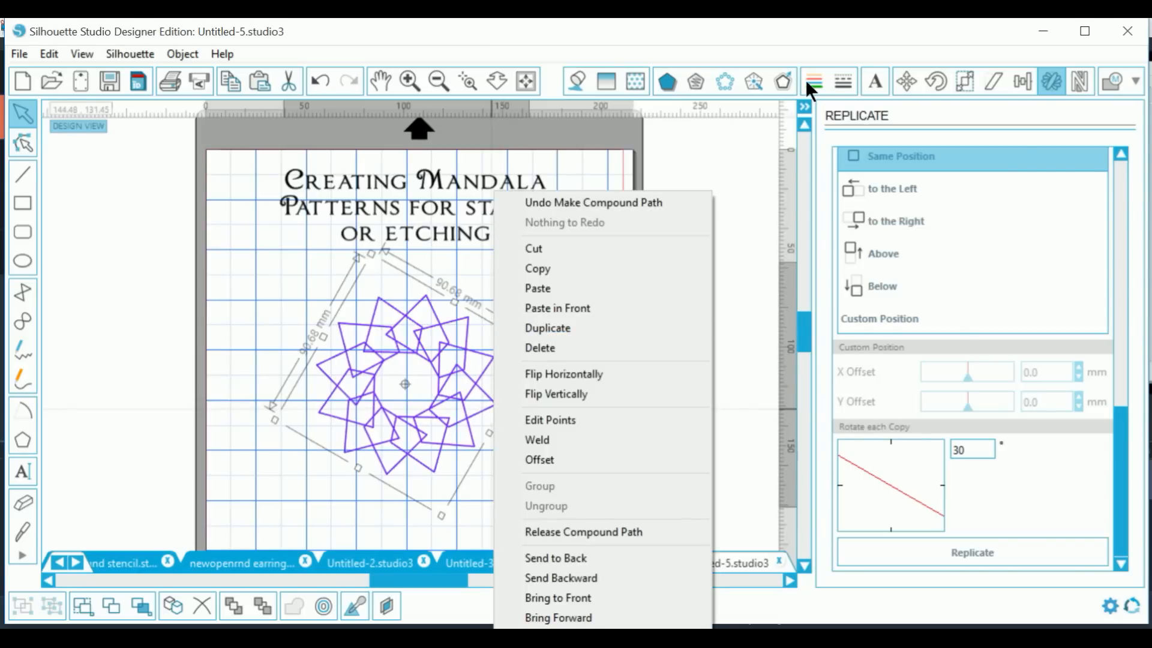
# Step: Apply a 2.9 mm offset outline around the mandala
pyautogui.click(783, 81)
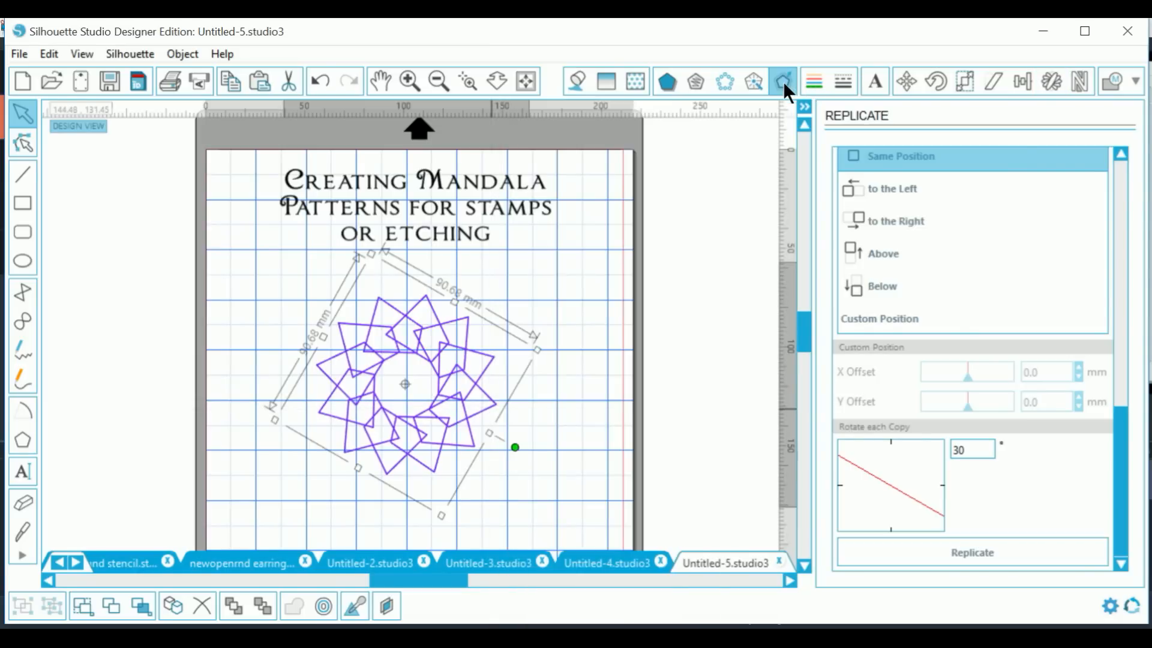
pyautogui.click(887, 181)
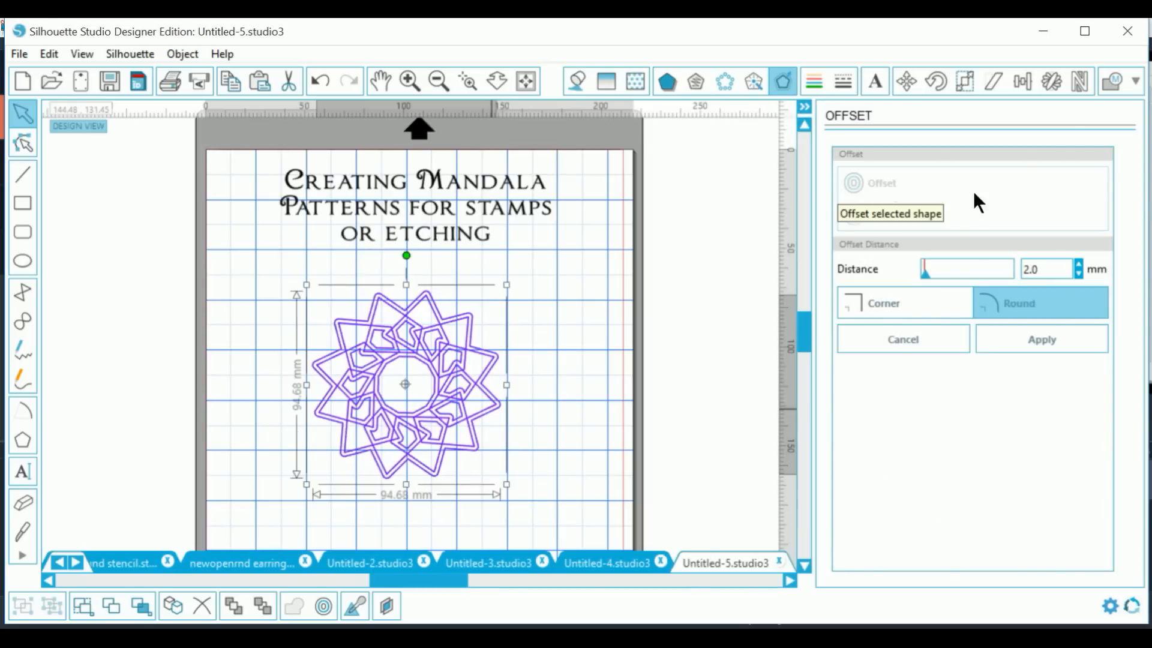
pyautogui.click(1078, 264)
pyautogui.click(1080, 264)
pyautogui.click(1080, 264)
pyautogui.click(1080, 264)
pyautogui.click(1080, 264)
pyautogui.click(1079, 264)
pyautogui.click(1080, 264)
pyautogui.click(1080, 264)
pyautogui.click(1080, 264)
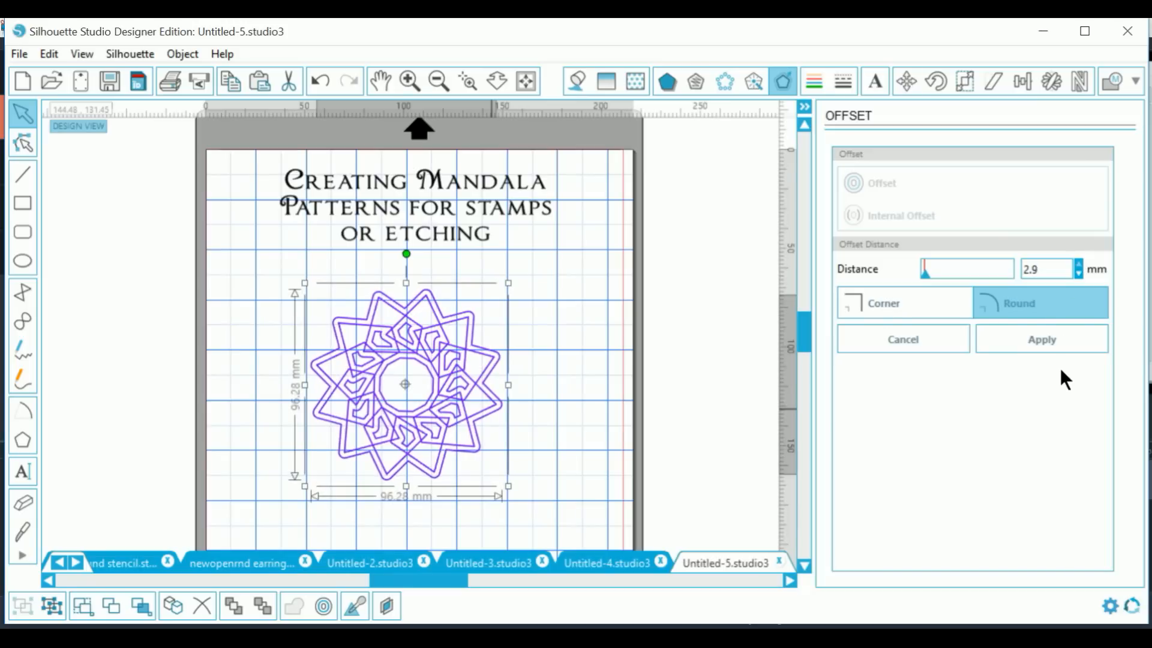
pyautogui.click(1052, 337)
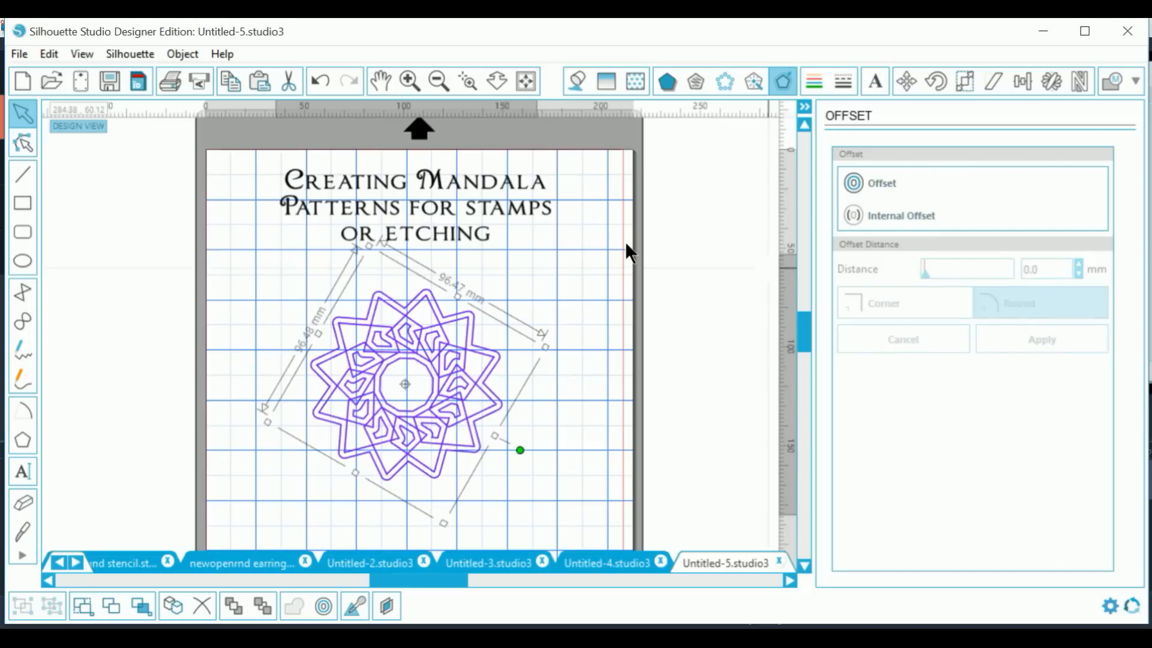
# Step: Select the mandala with its offset and apply a rounded 4.8 mm internal offset
pyautogui.click(601, 250)
pyautogui.moveTo(279, 294); pyautogui.dragTo(549, 463)
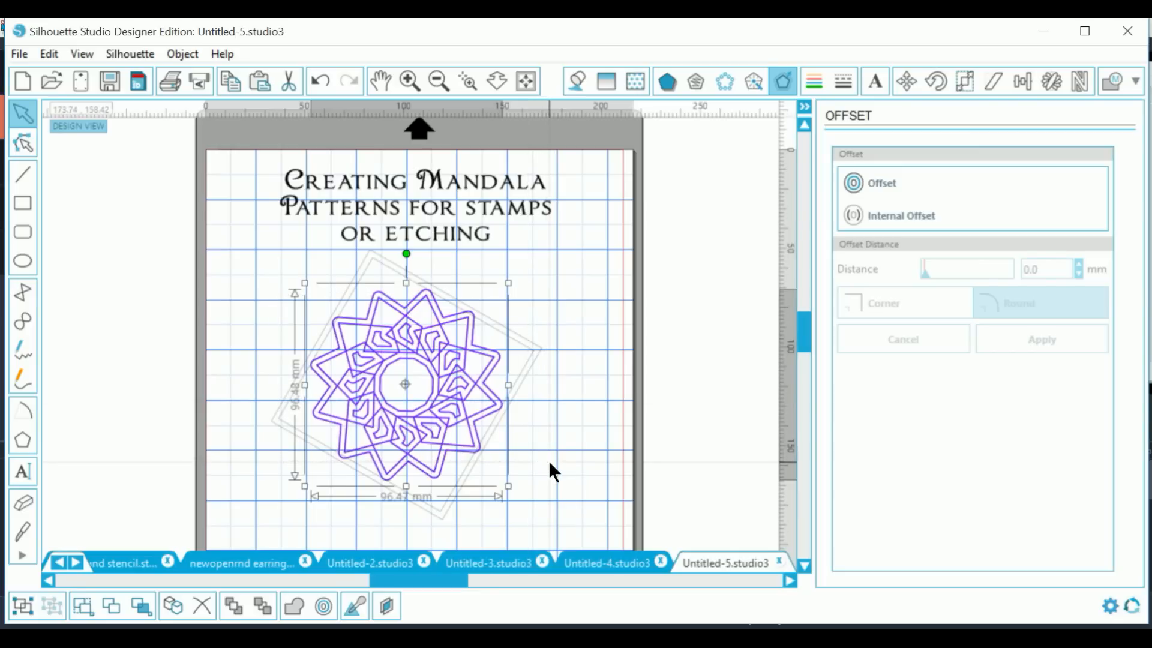
pyautogui.click(892, 213)
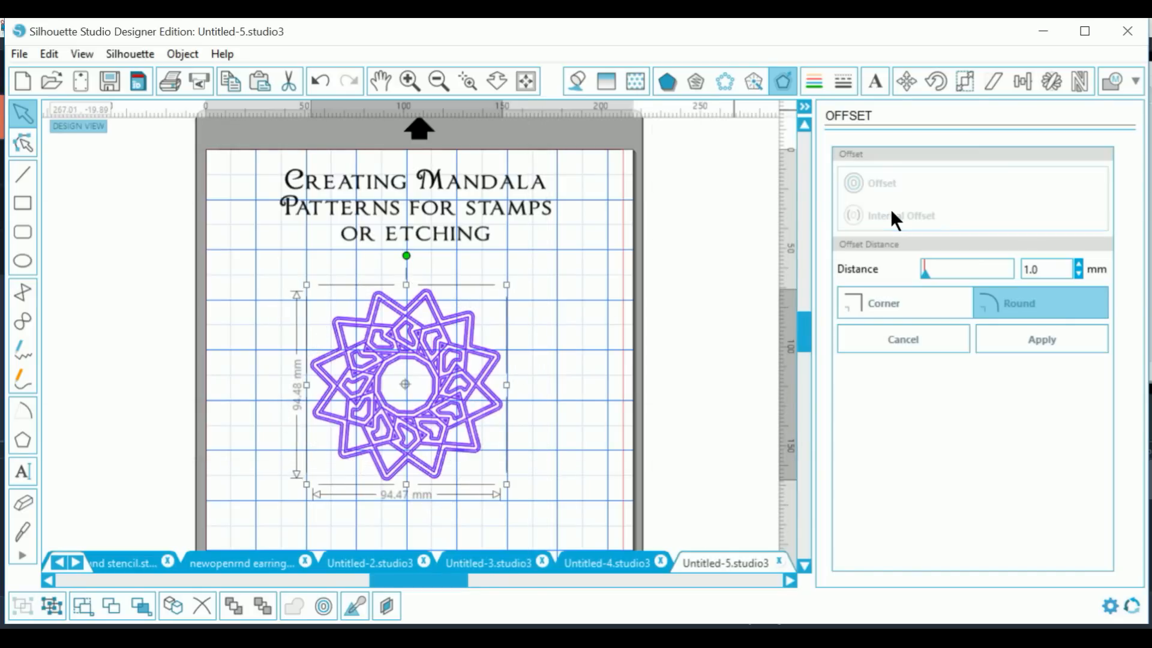
pyautogui.click(922, 271)
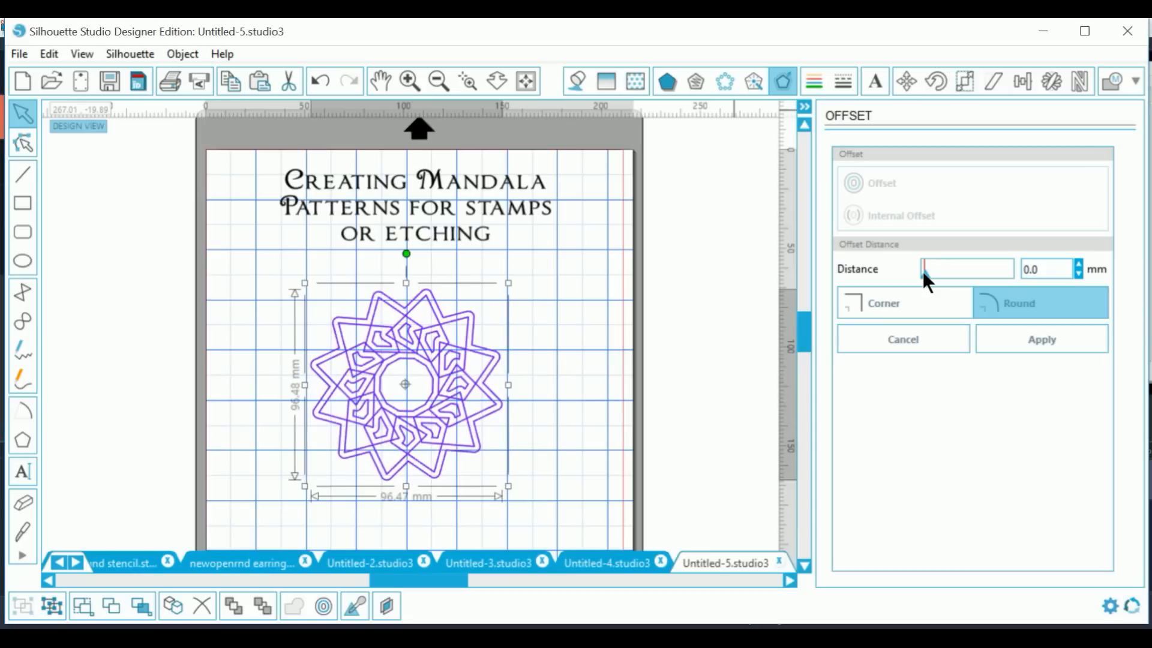
pyautogui.moveTo(924, 271); pyautogui.dragTo(930, 271)
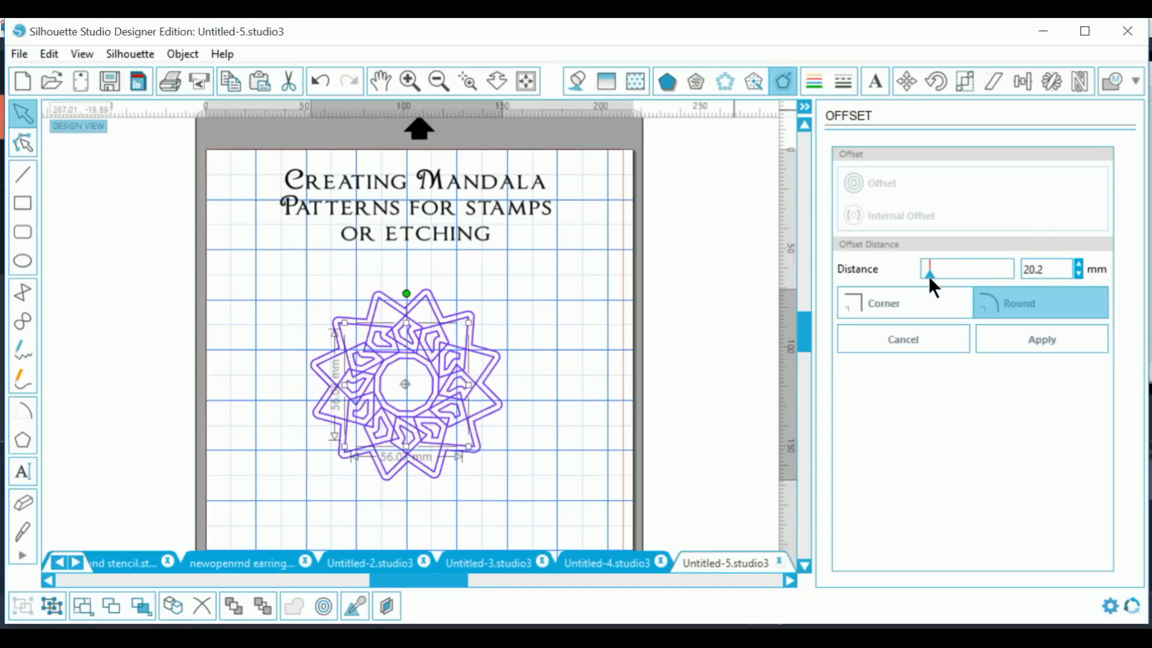
pyautogui.moveTo(928, 278); pyautogui.dragTo(927, 279)
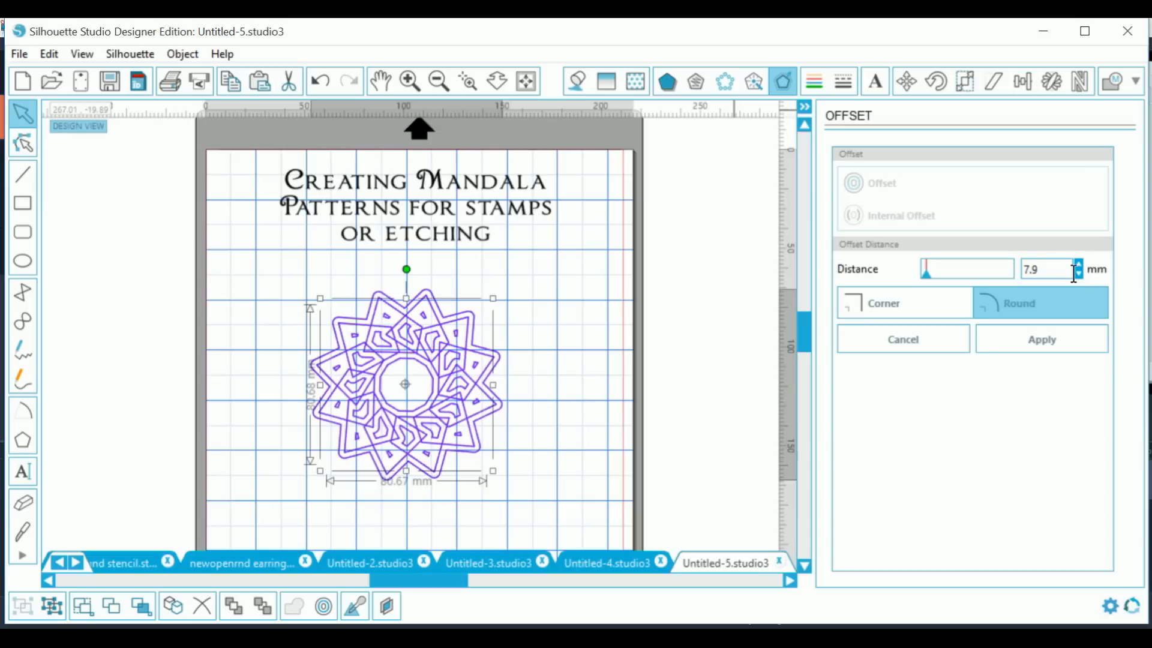
pyautogui.click(1078, 272)
pyautogui.click(1078, 271)
pyautogui.click(1078, 271)
pyautogui.click(1078, 272)
pyautogui.click(1078, 271)
pyautogui.click(1078, 271)
pyautogui.click(1078, 271)
pyautogui.click(1078, 272)
pyautogui.click(1078, 271)
pyautogui.click(1078, 271)
pyautogui.click(1078, 272)
pyautogui.click(1078, 272)
pyautogui.click(1078, 271)
pyautogui.click(1078, 271)
pyautogui.click(1078, 271)
pyautogui.click(1078, 271)
pyautogui.click(1078, 271)
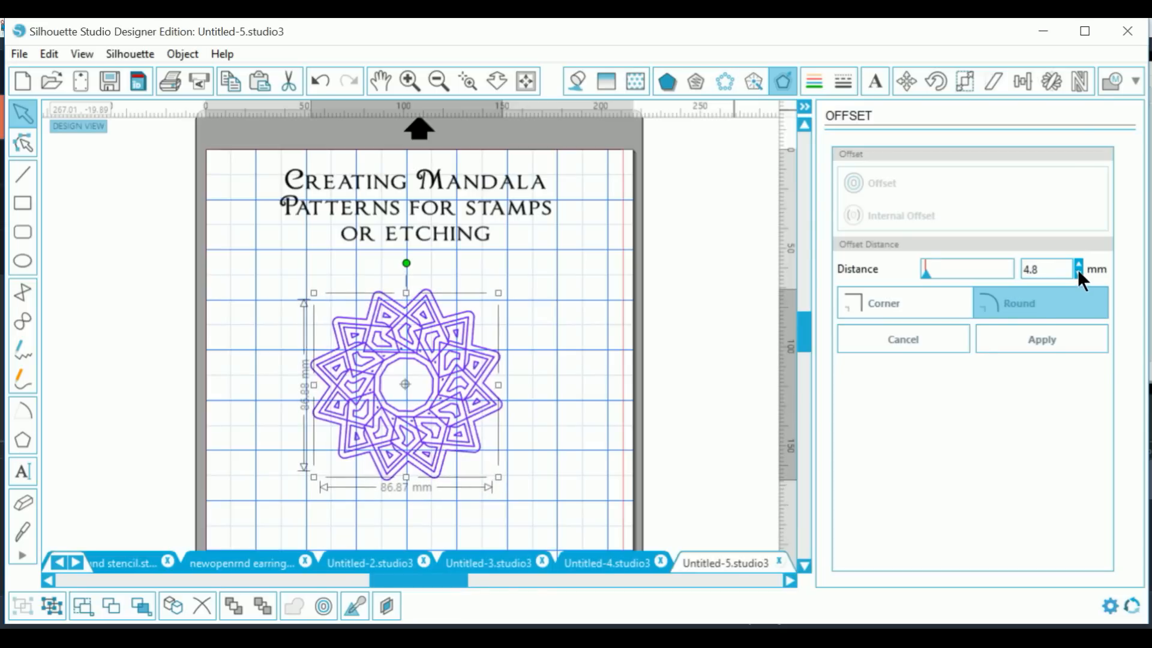
pyautogui.click(1048, 337)
pyautogui.click(520, 331)
pyautogui.click(445, 296)
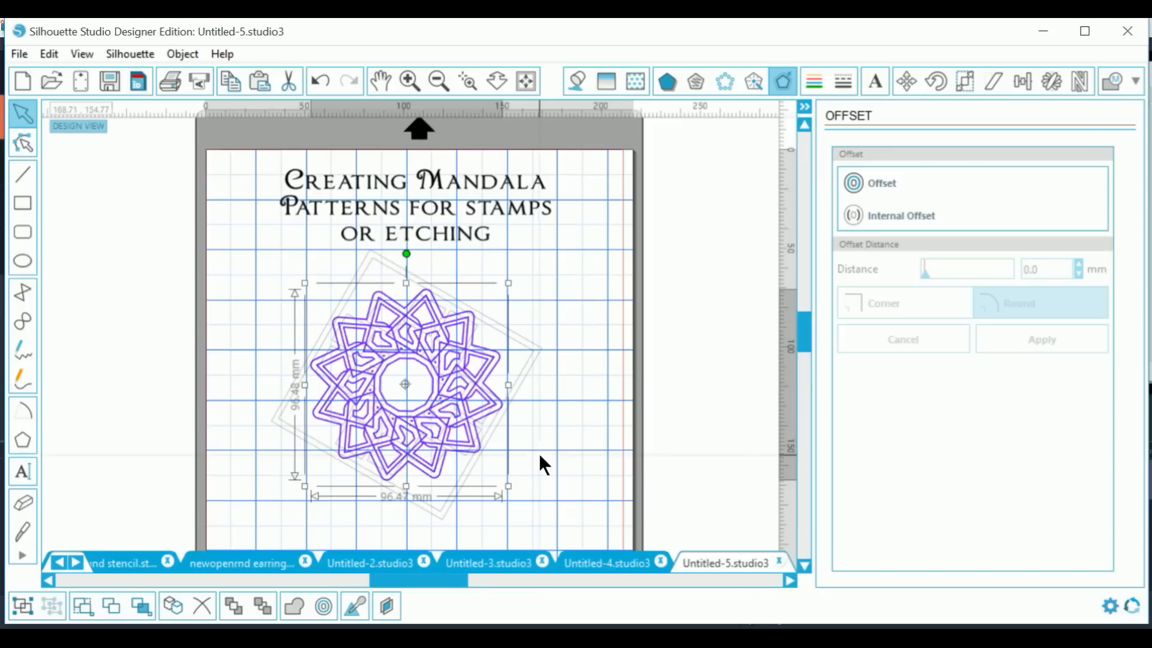
pyautogui.rightClick(543, 465)
# Step: Join the offset mandala into a compound path, shift it to the left edge, fill it #000000
pyautogui.click(589, 512)
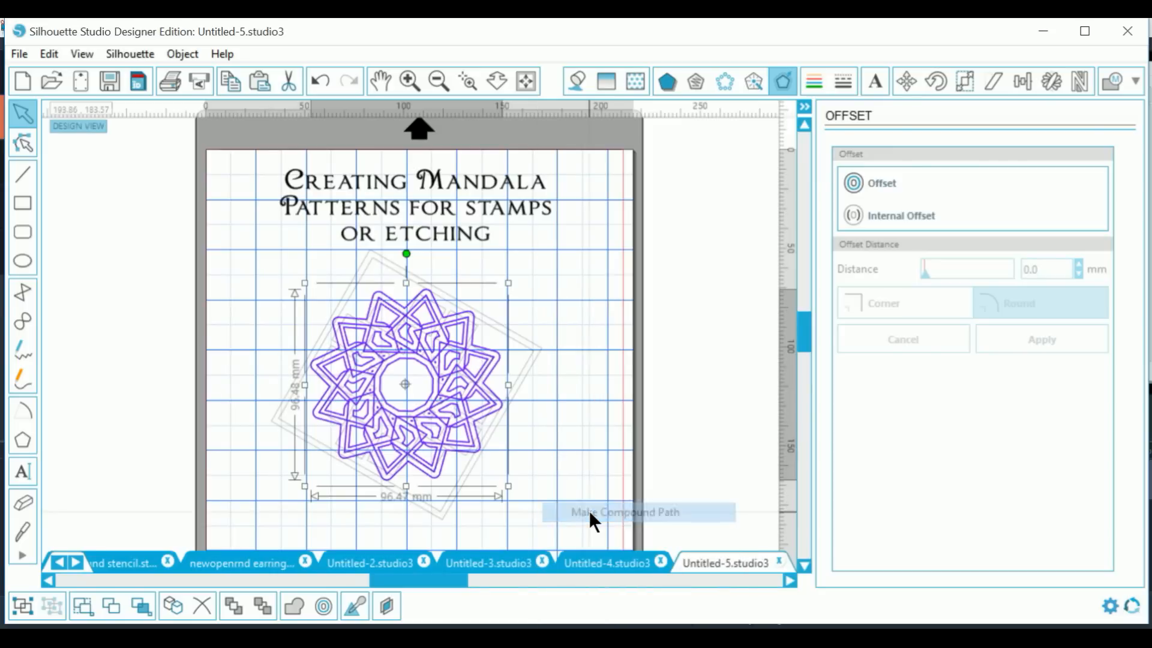
pyautogui.moveTo(477, 457); pyautogui.dragTo(250, 388)
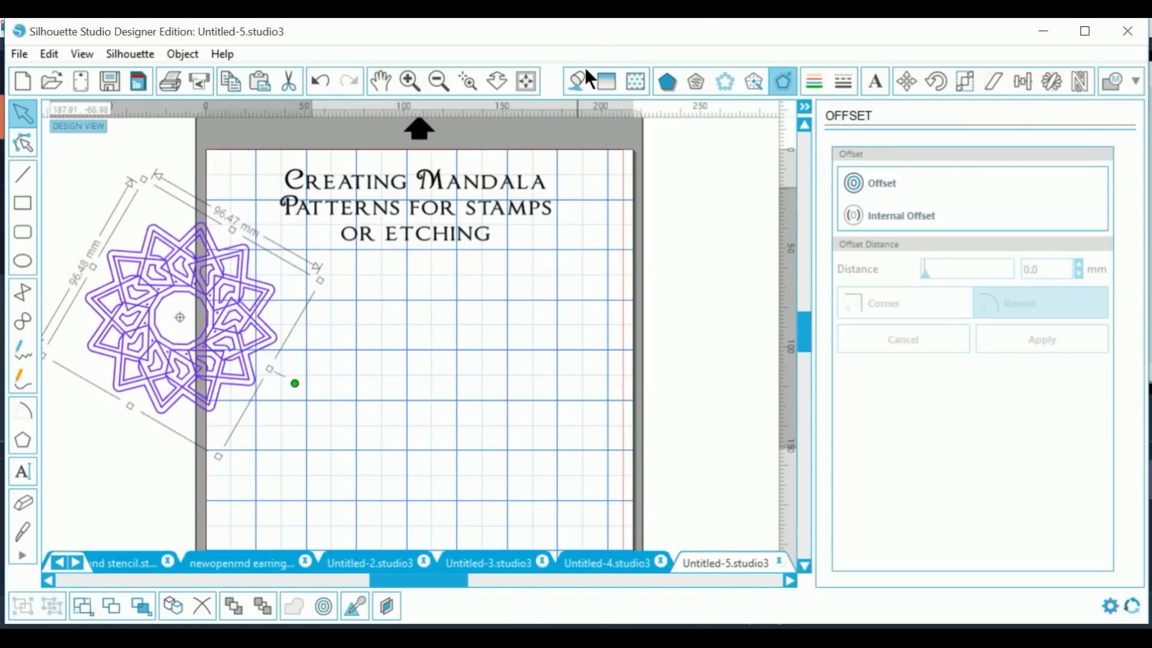
pyautogui.click(571, 83)
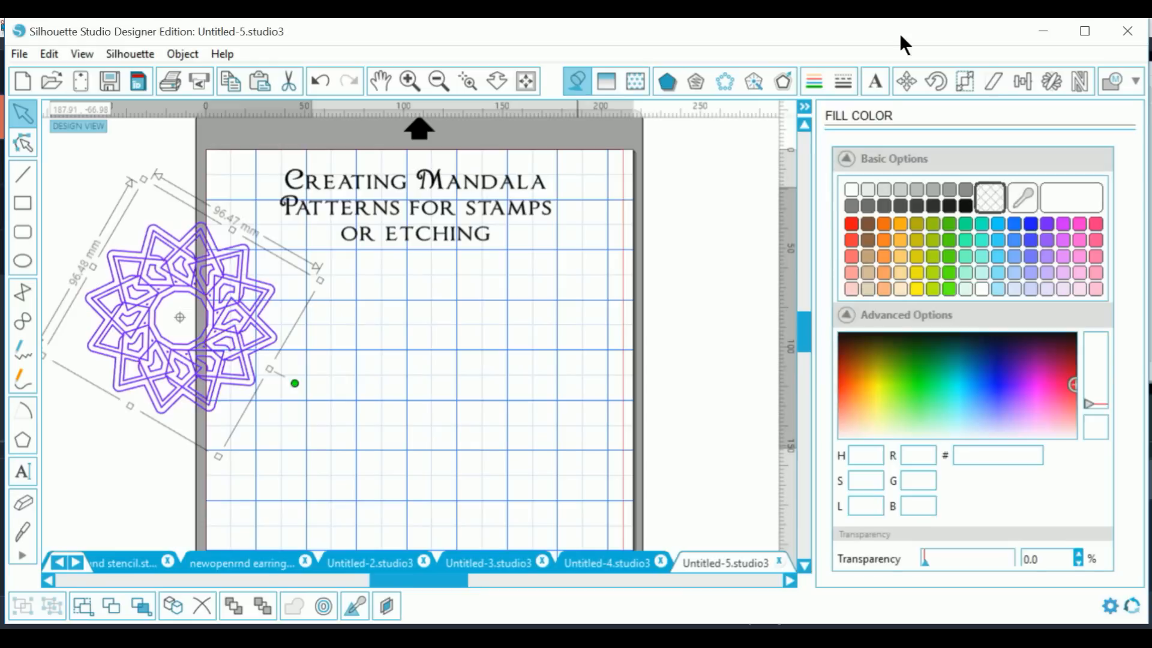
pyautogui.click(964, 206)
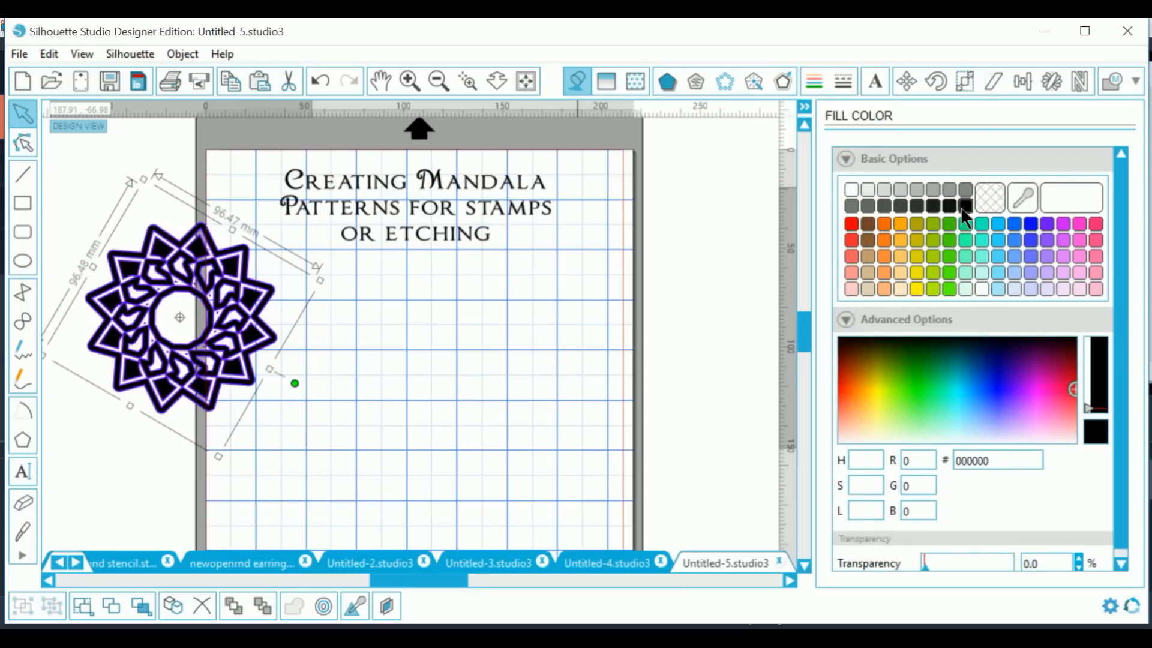
pyautogui.click(451, 329)
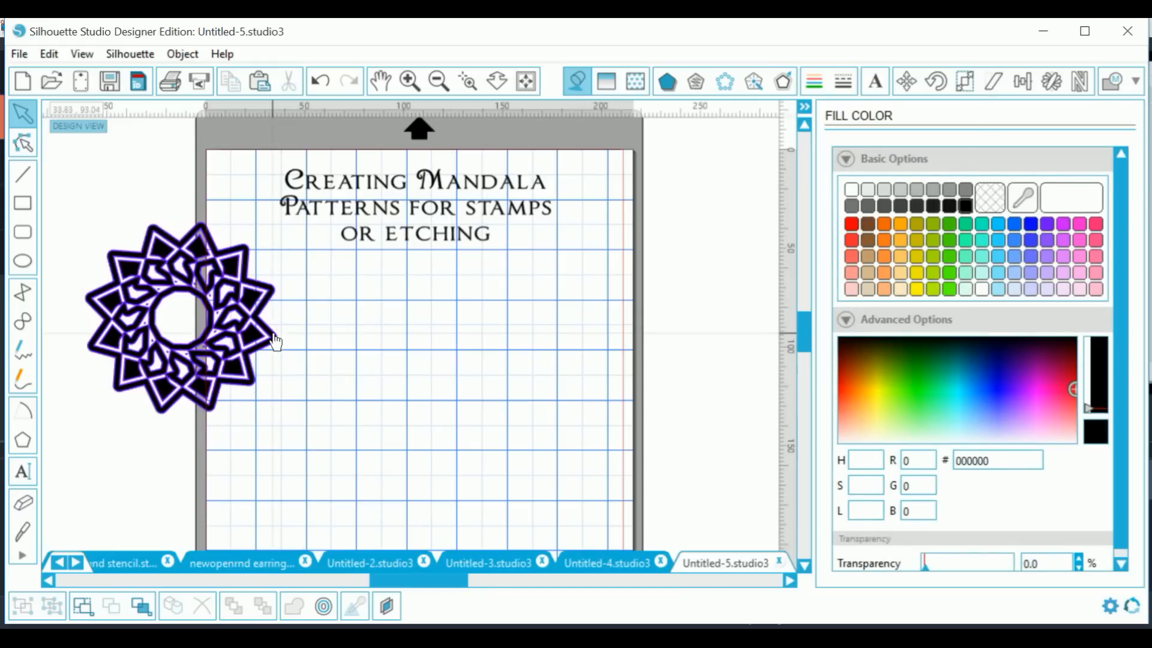
pyautogui.moveTo(268, 330); pyautogui.dragTo(253, 299)
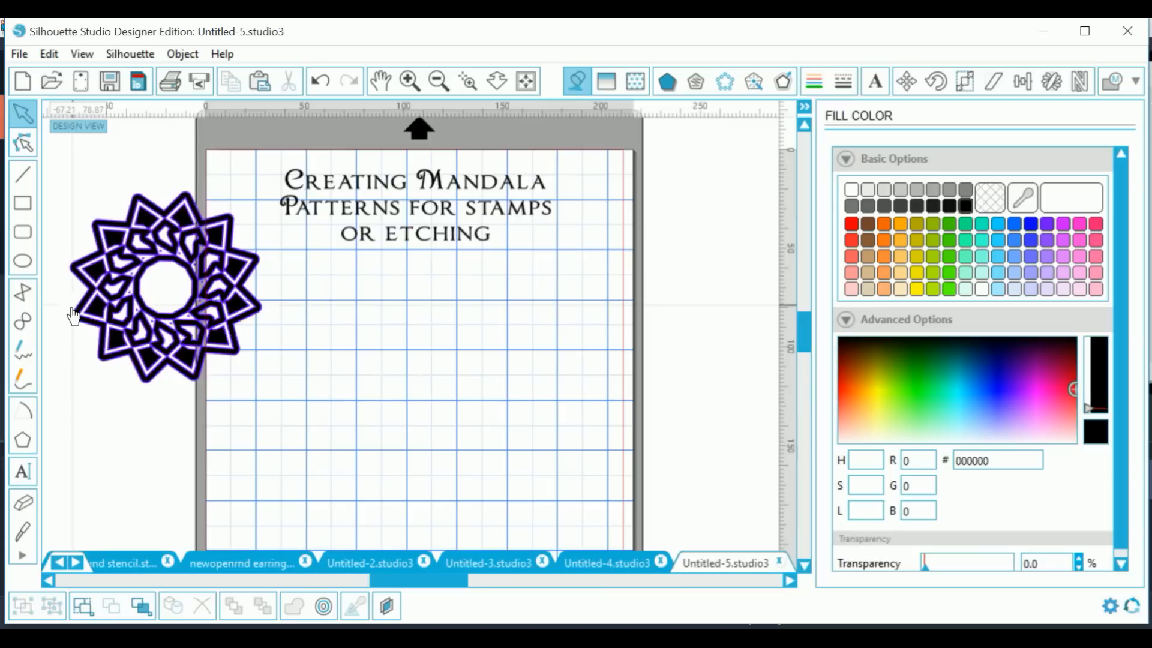
# Step: Draw a closed four-point curved shape below the title with the Curve tool
pyautogui.click(23, 318)
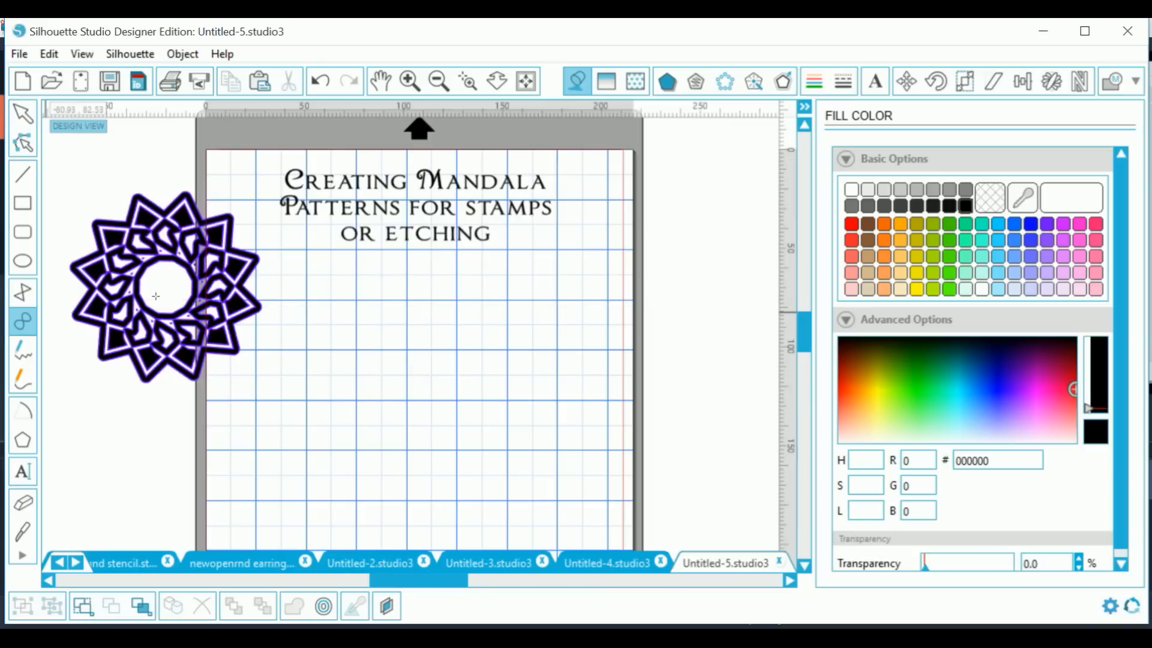
pyautogui.click(411, 283)
pyautogui.click(398, 295)
pyautogui.click(344, 317)
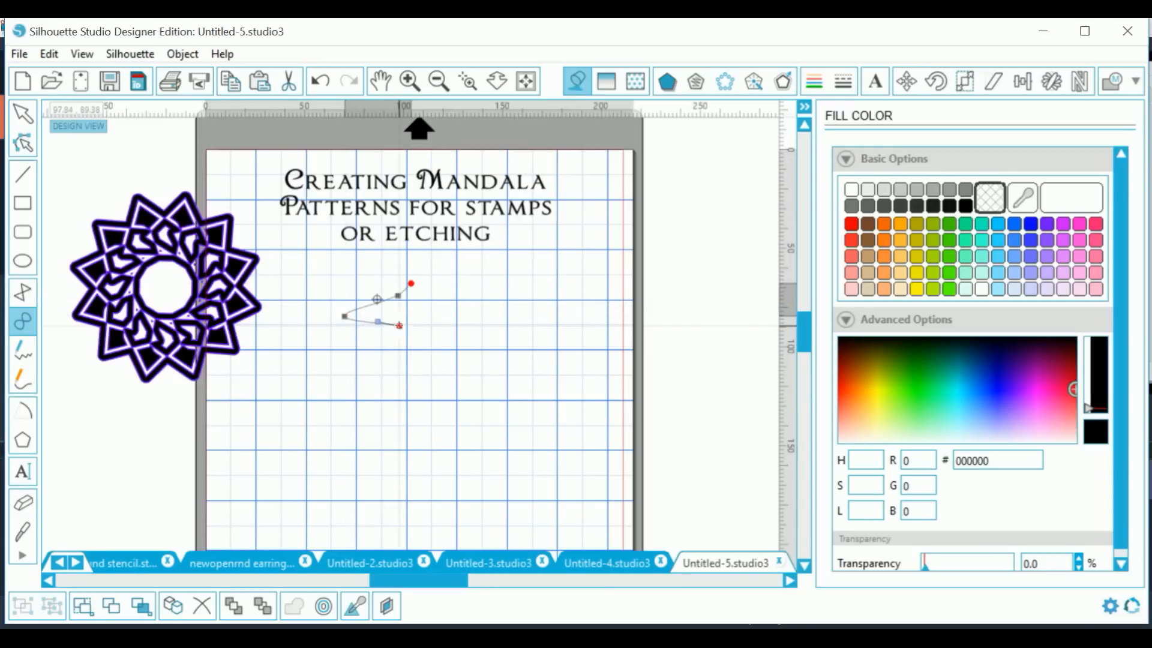
pyautogui.click(412, 332)
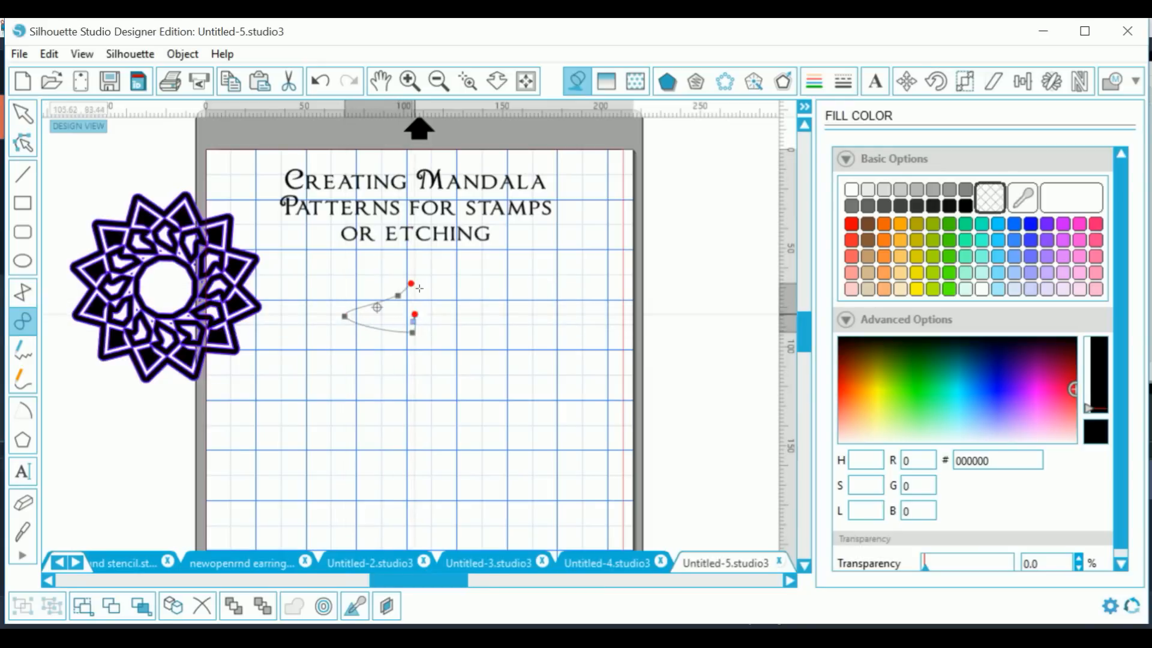
pyautogui.click(412, 283)
pyautogui.click(416, 294)
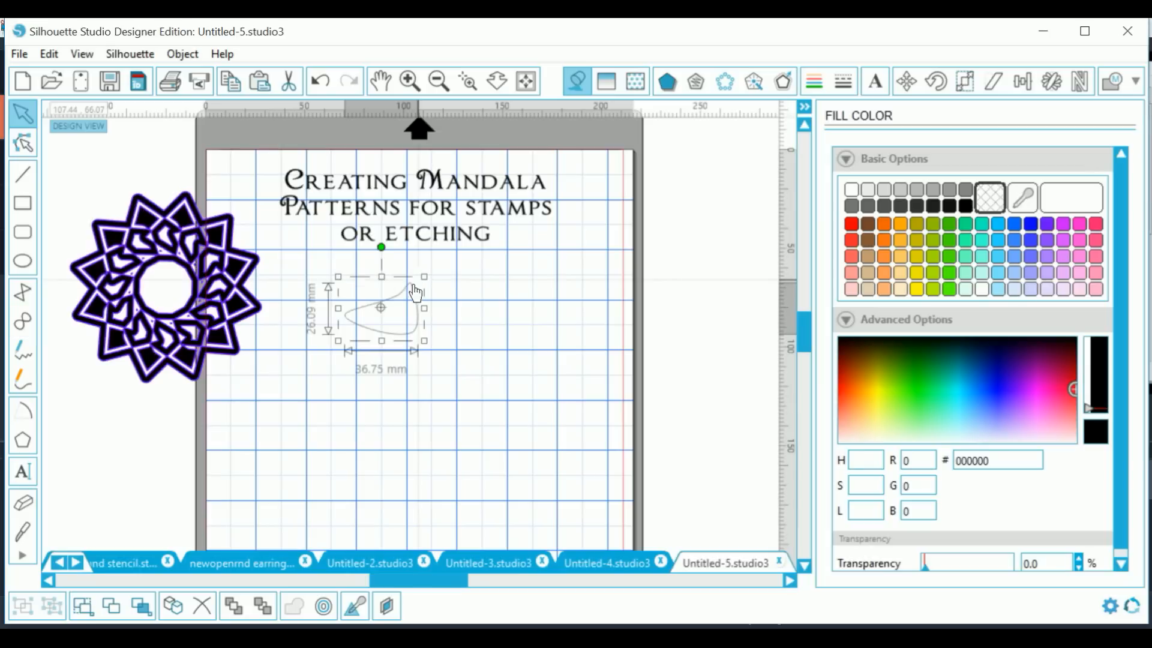
# Step: Rotate the shape about 70° upright, pull a node to curve it, and nudge it right
pyautogui.click(392, 254)
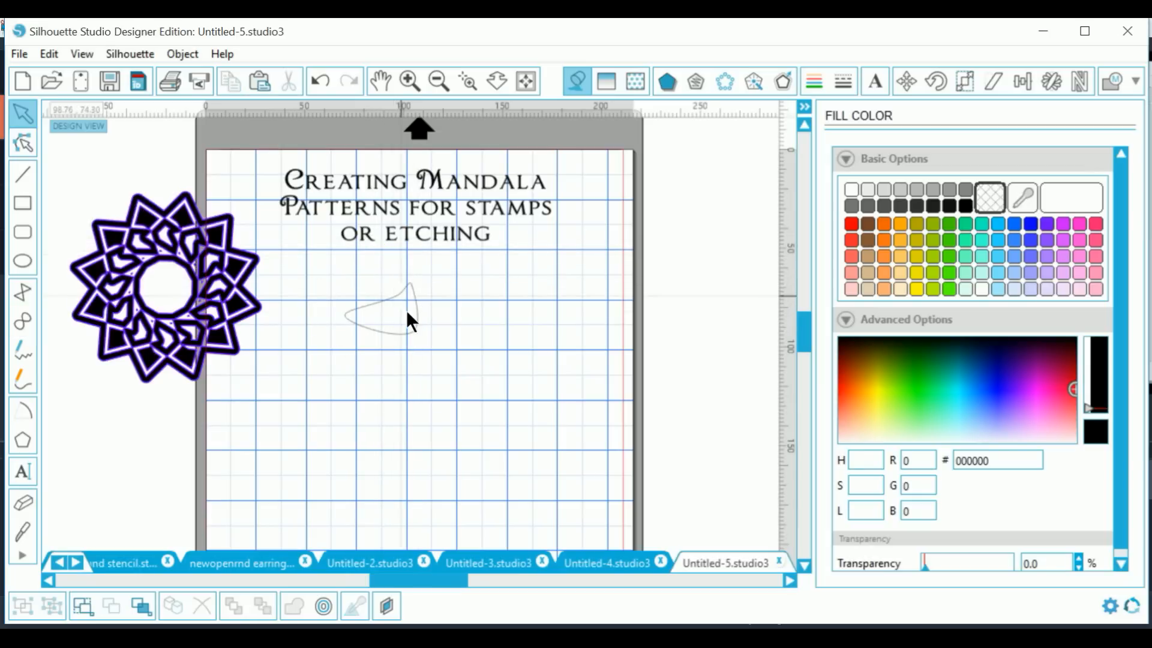
pyautogui.click(396, 289)
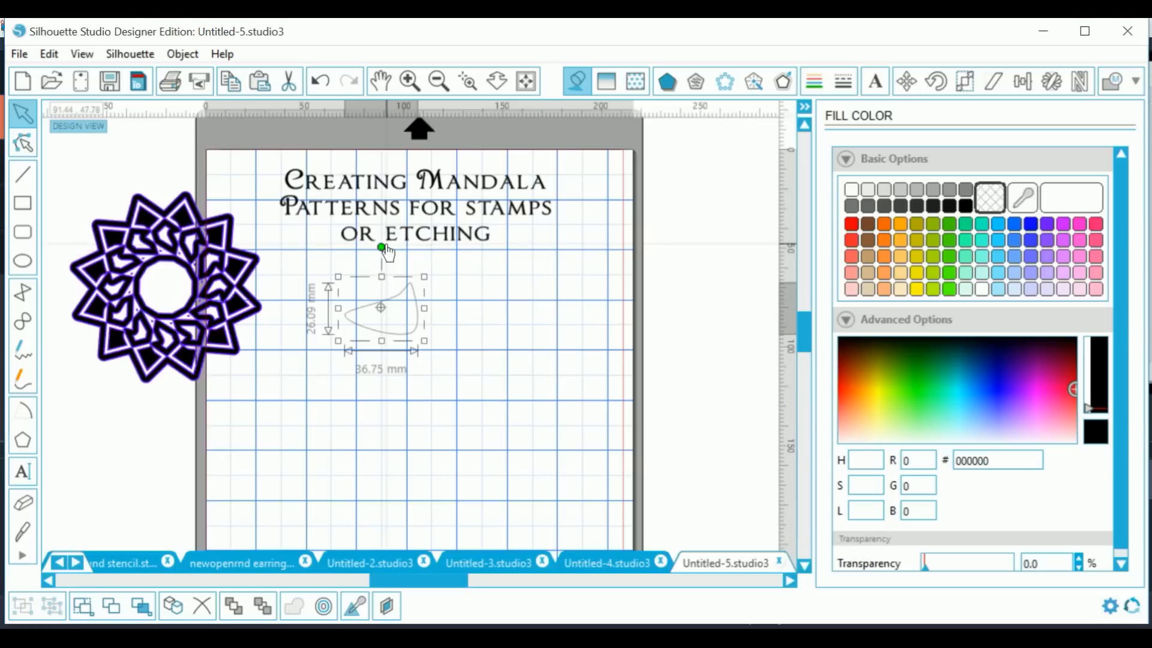
pyautogui.moveTo(382, 248)
pyautogui.mouseDown()
pyautogui.moveTo(442, 323)
pyautogui.moveTo(443, 313)
pyautogui.mouseUp()
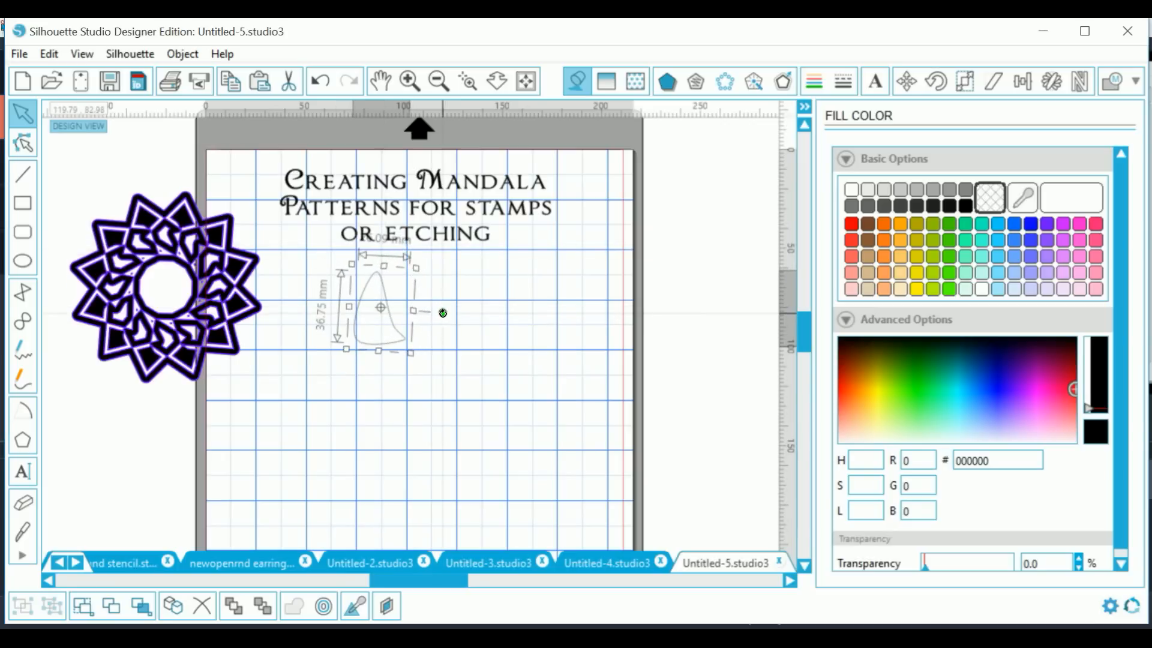
pyautogui.doubleClick(400, 341)
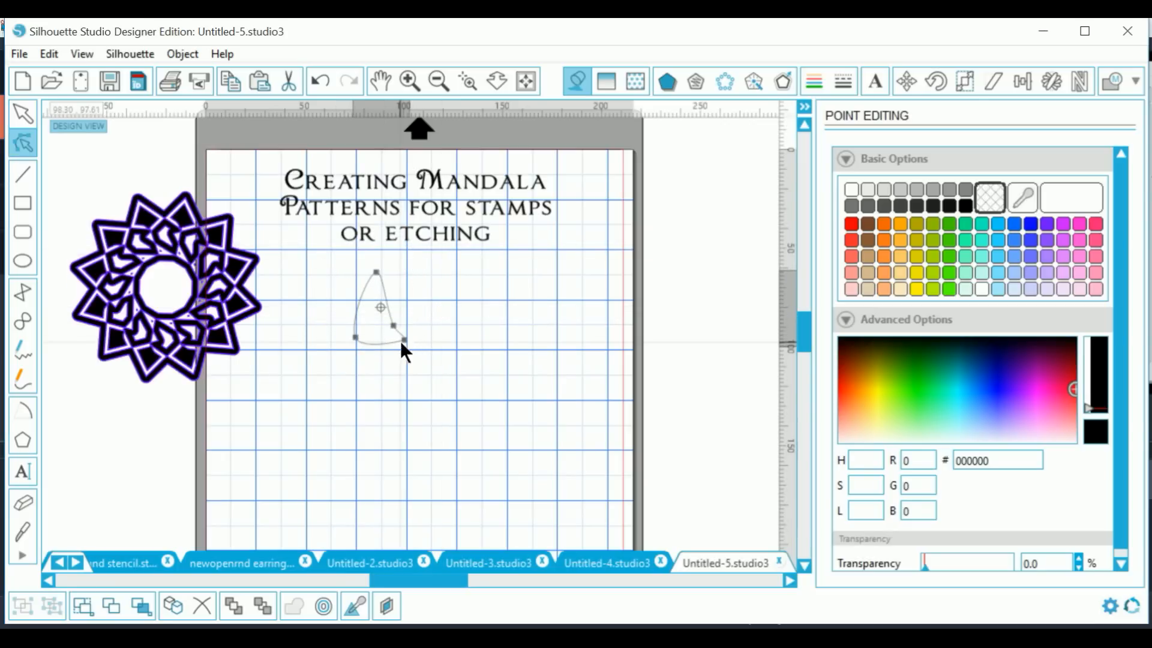
pyautogui.moveTo(393, 326); pyautogui.dragTo(382, 324)
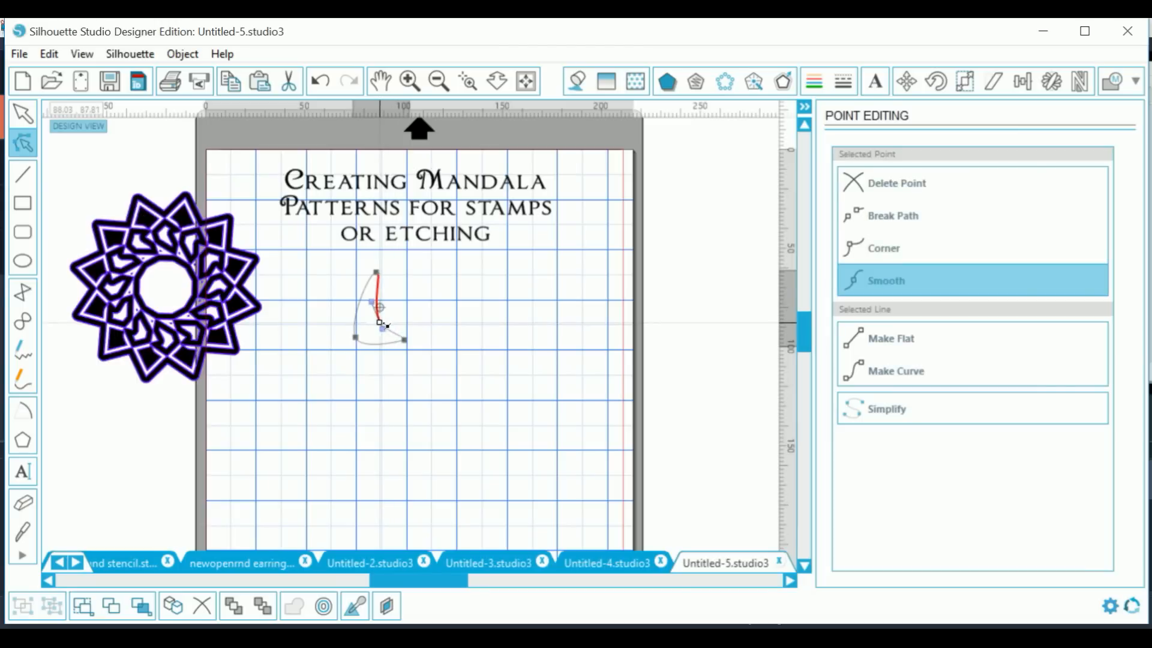
pyautogui.click(426, 376)
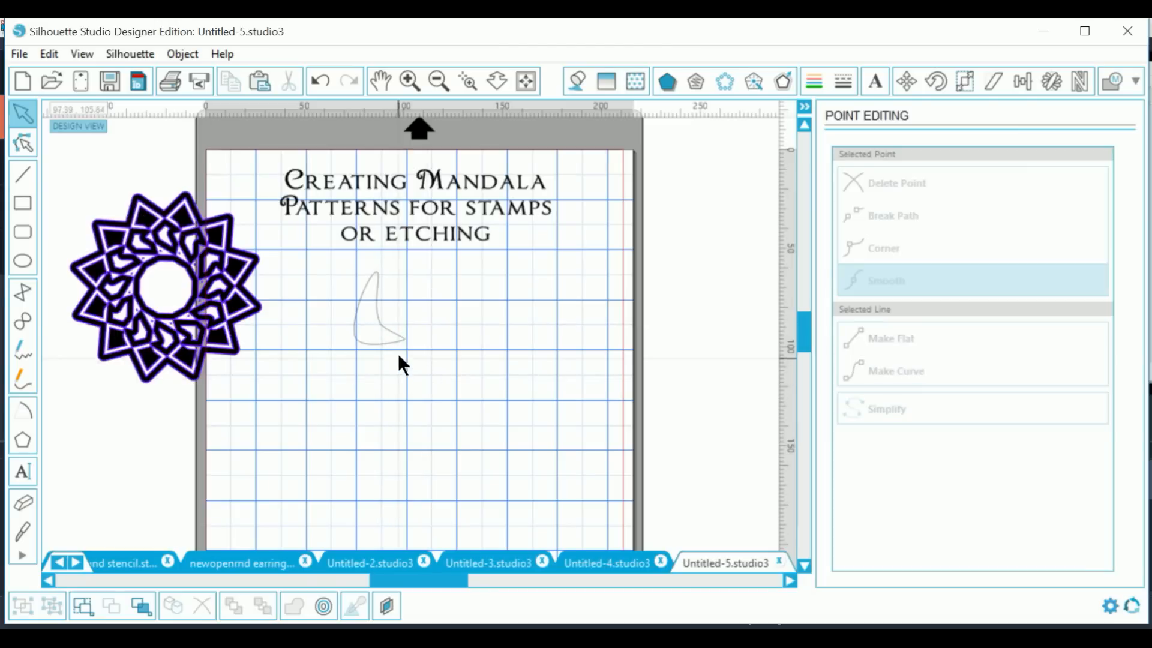
pyautogui.moveTo(399, 349); pyautogui.dragTo(429, 351)
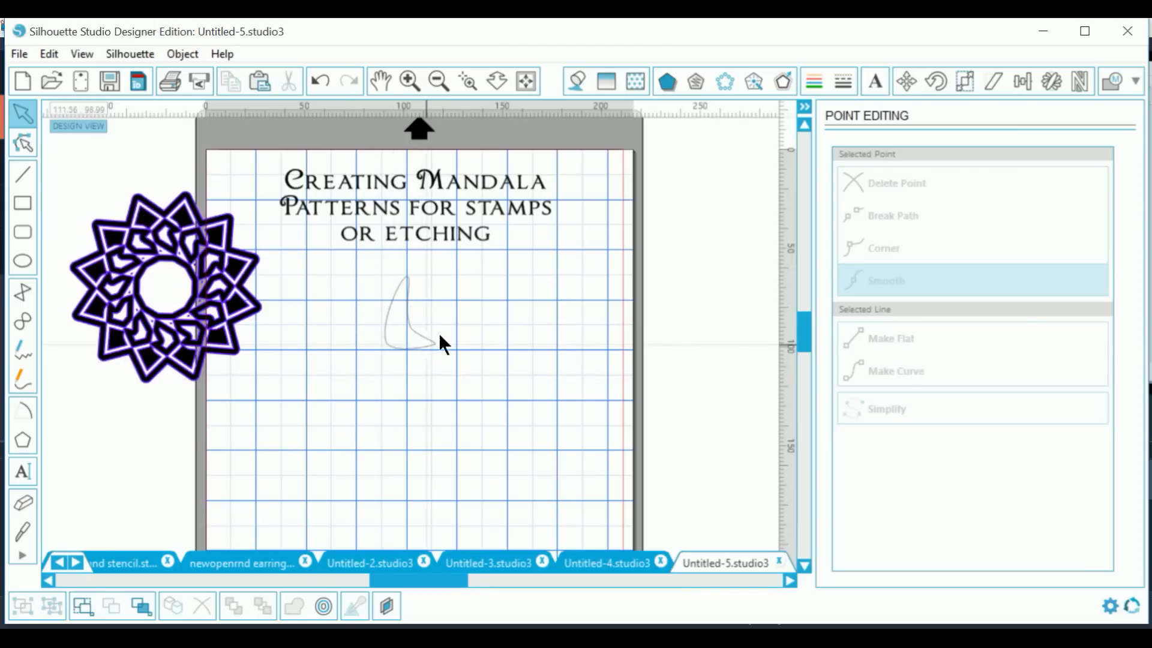
# Step: Give the petal shape a blue outline with a 2.0 pt line thickness
pyautogui.click(814, 82)
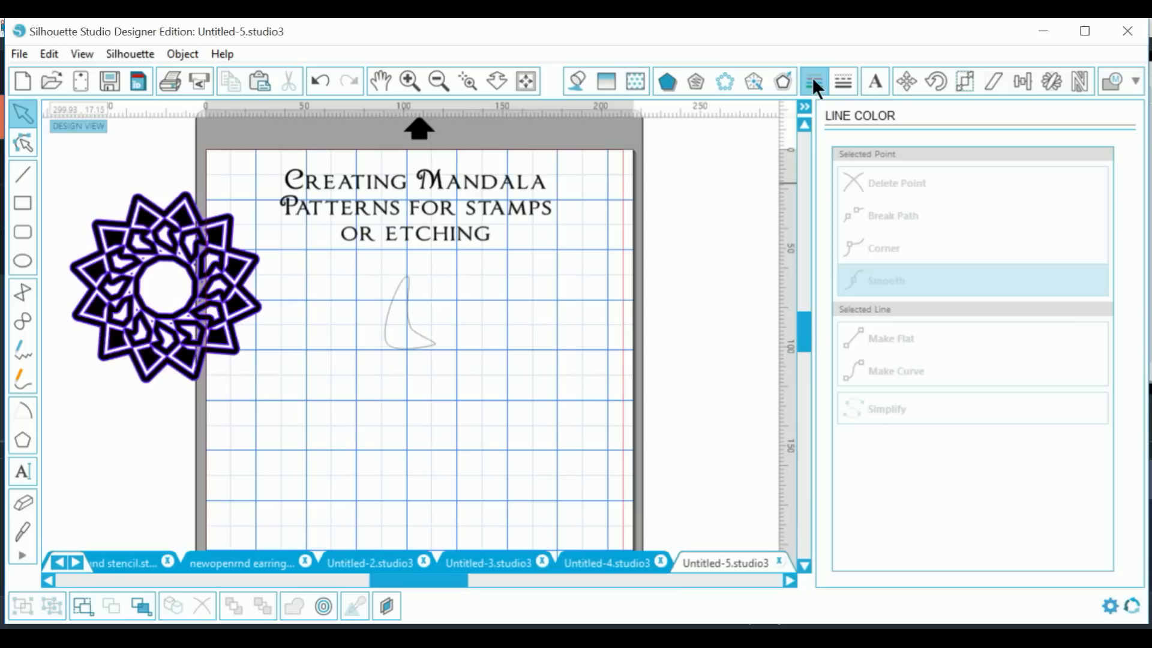
pyautogui.click(1031, 226)
pyautogui.click(842, 84)
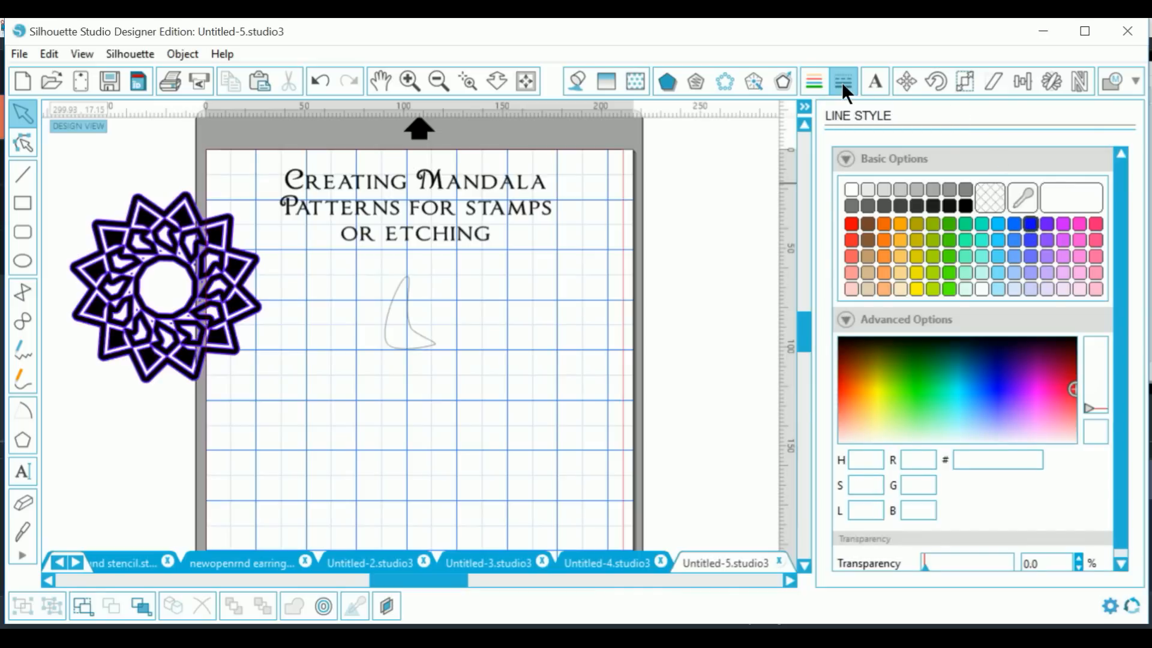
pyautogui.moveTo(1005, 343); pyautogui.dragTo(966, 345)
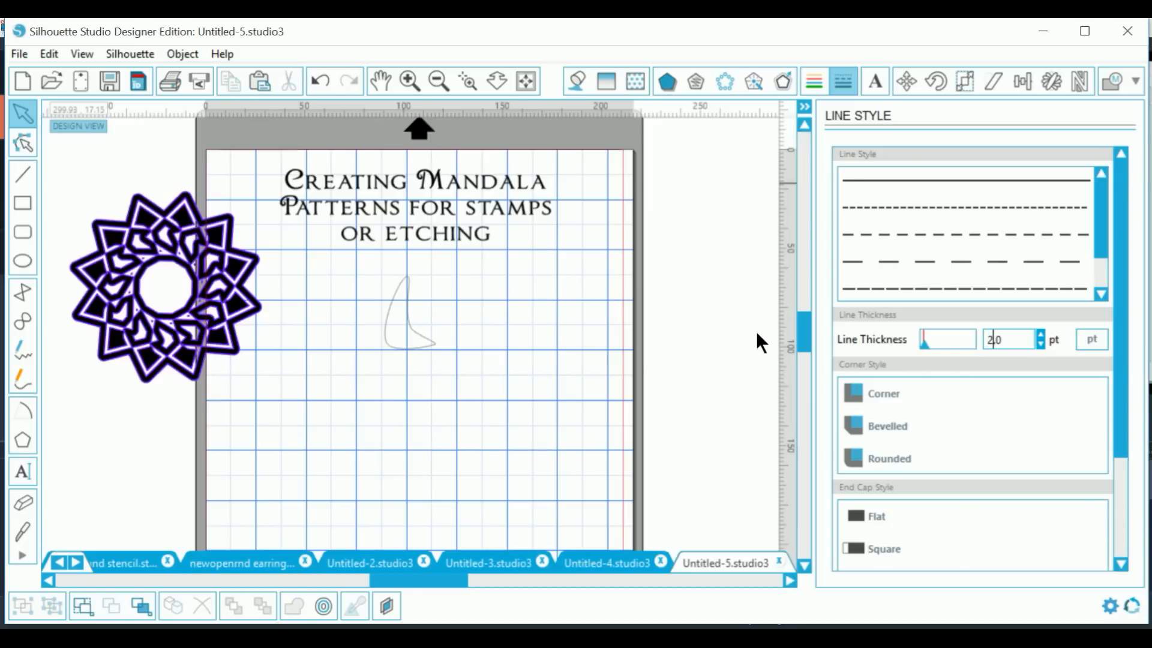
pyautogui.click(424, 351)
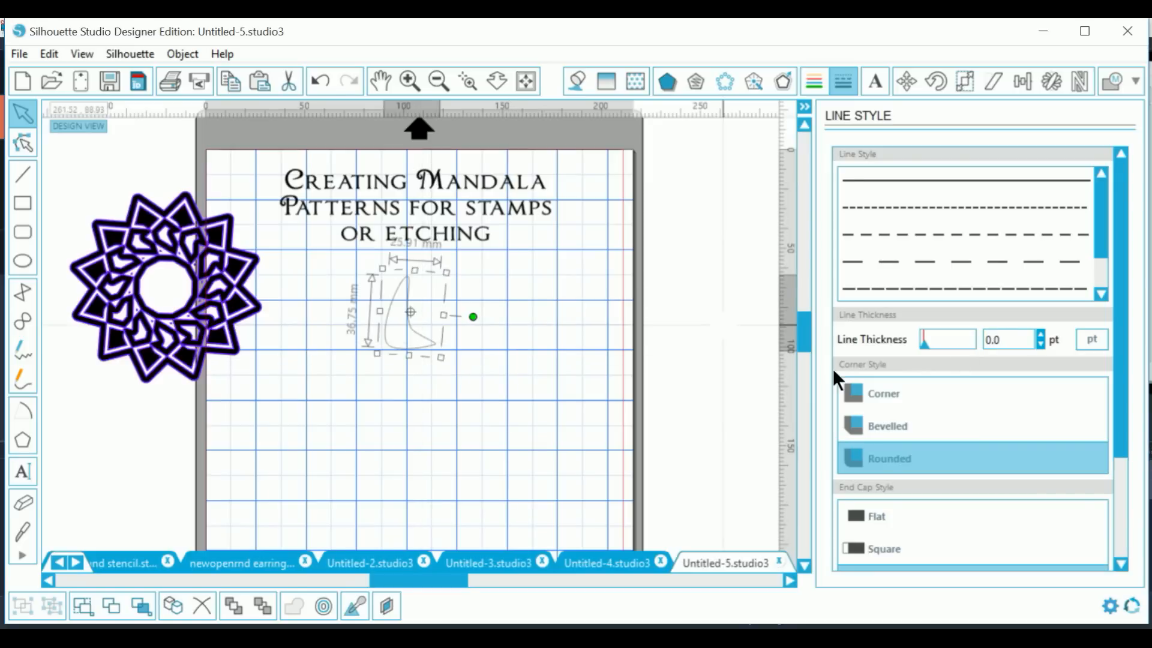
pyautogui.moveTo(1012, 337); pyautogui.dragTo(935, 343)
pyautogui.write('2')
pyautogui.press('Return')
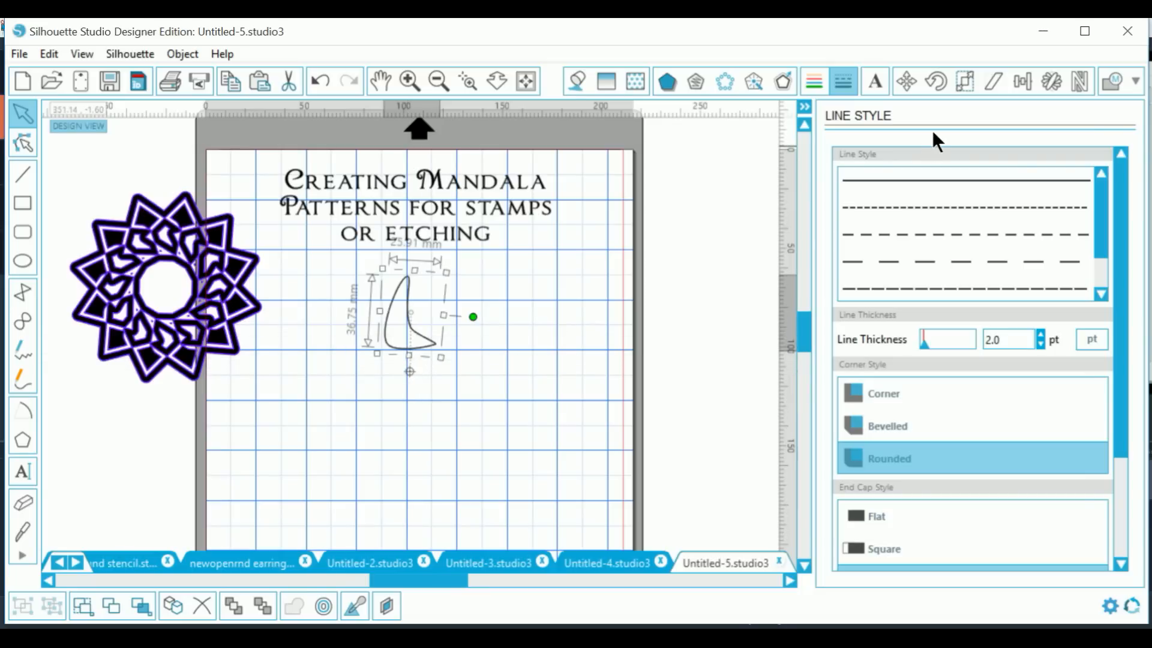
pyautogui.click(1048, 78)
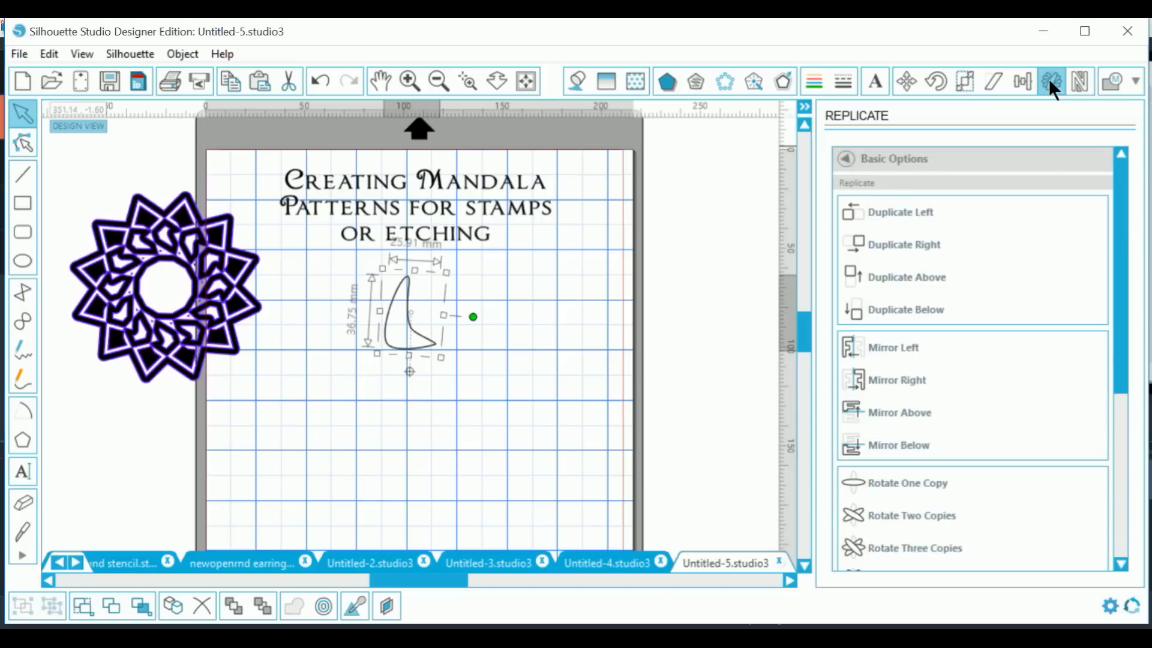
# Step: Replicate the petal into 9 copies rotated 36° each, then undo the star
pyautogui.moveTo(1117, 214); pyautogui.dragTo(1139, 388)
pyautogui.moveTo(1043, 326); pyautogui.dragTo(1011, 324)
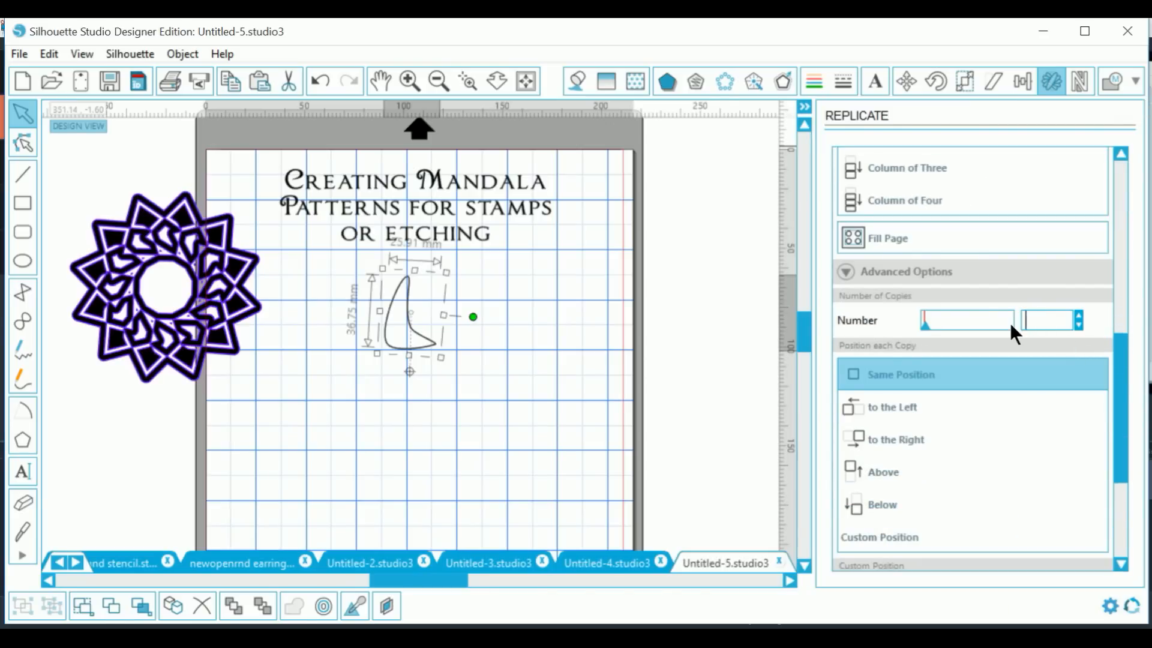
pyautogui.write('9')
pyautogui.moveTo(1114, 416); pyautogui.dragTo(1122, 484)
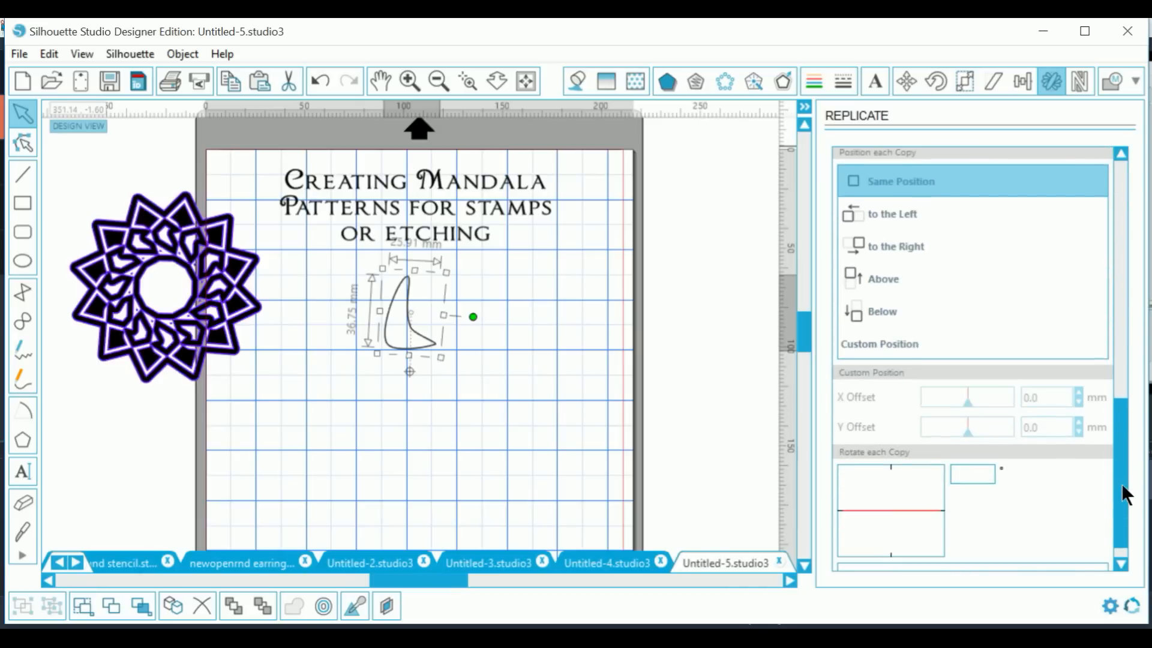
pyautogui.click(973, 471)
pyautogui.write('36')
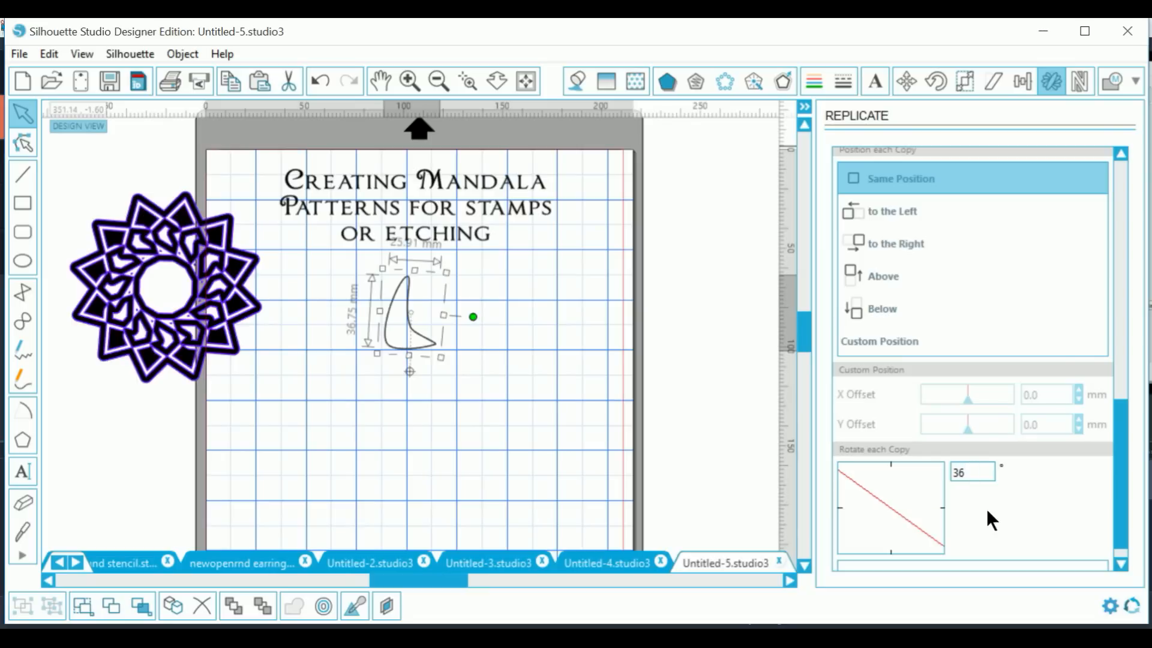
pyautogui.moveTo(1118, 426); pyautogui.dragTo(1120, 460)
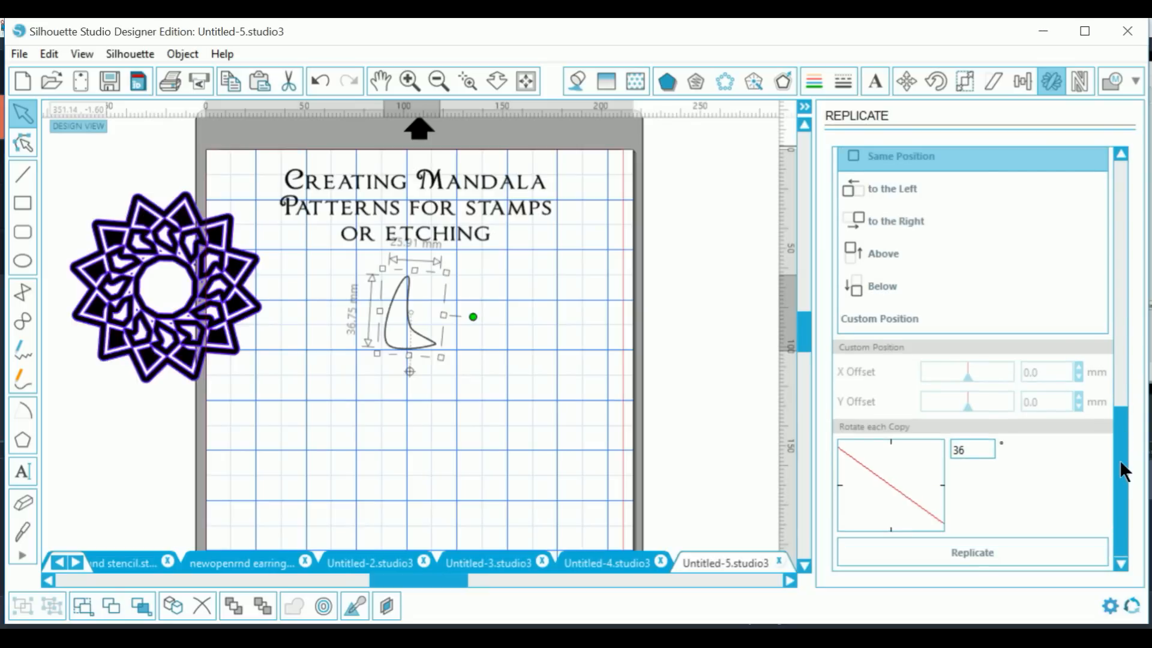
pyautogui.click(989, 552)
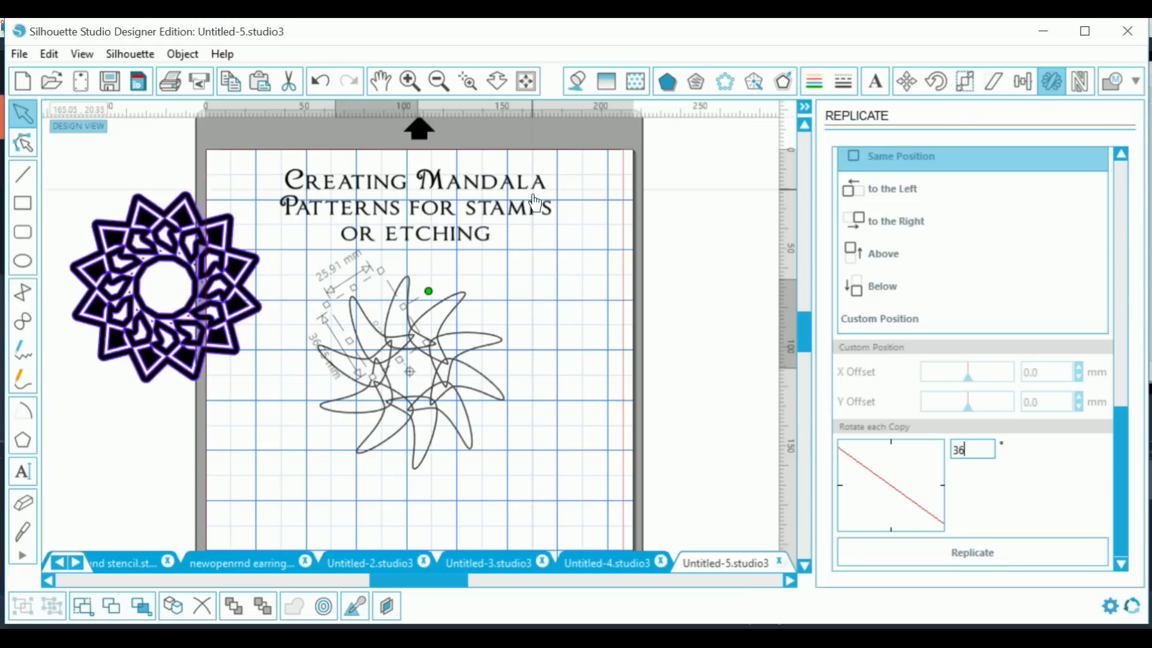
pyautogui.click(321, 83)
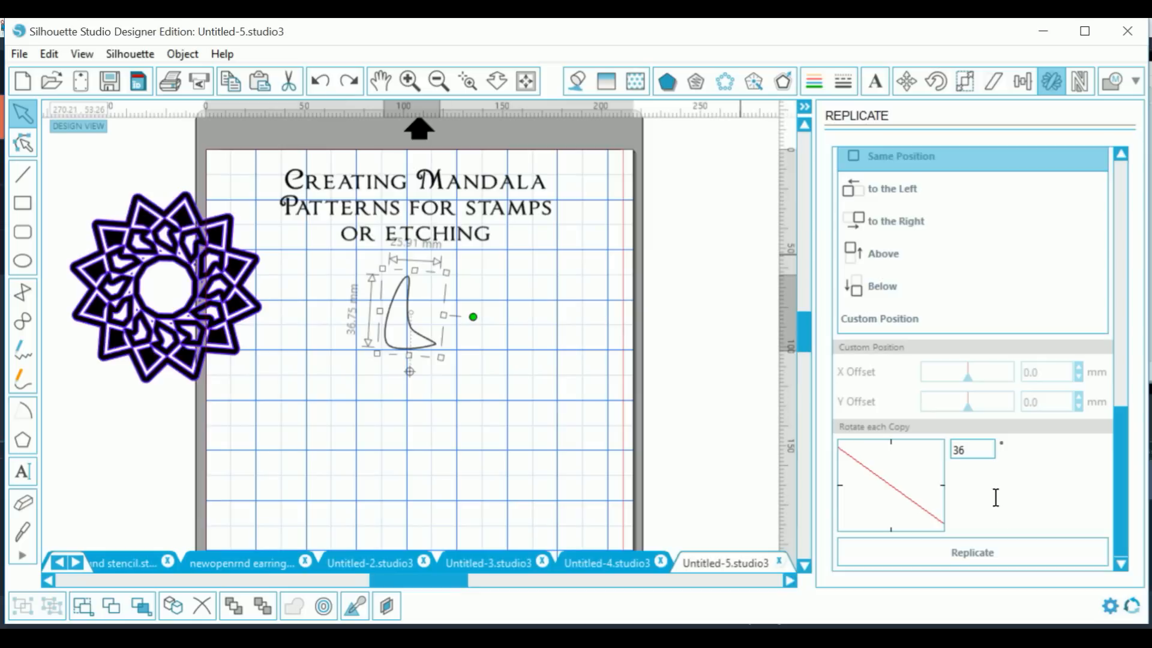
pyautogui.moveTo(982, 454); pyautogui.dragTo(921, 454)
# Step: Try replicating the petal with 18° rotation and 19 copies, then undo it
pyautogui.write('18')
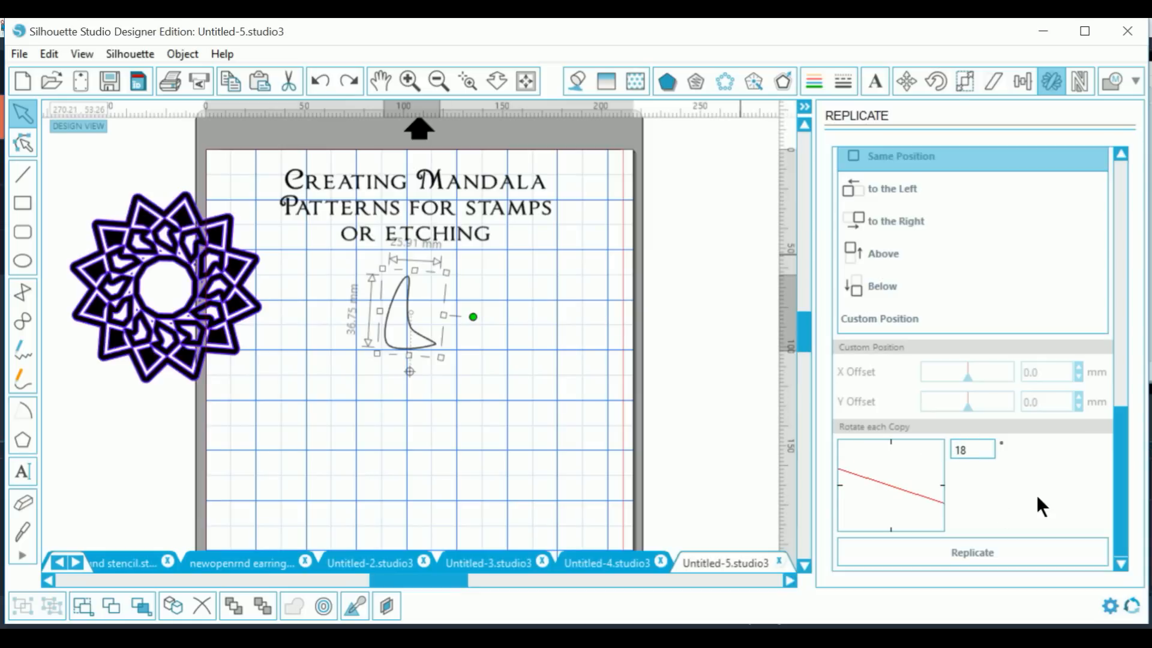
pyautogui.moveTo(1116, 474); pyautogui.dragTo(1116, 393)
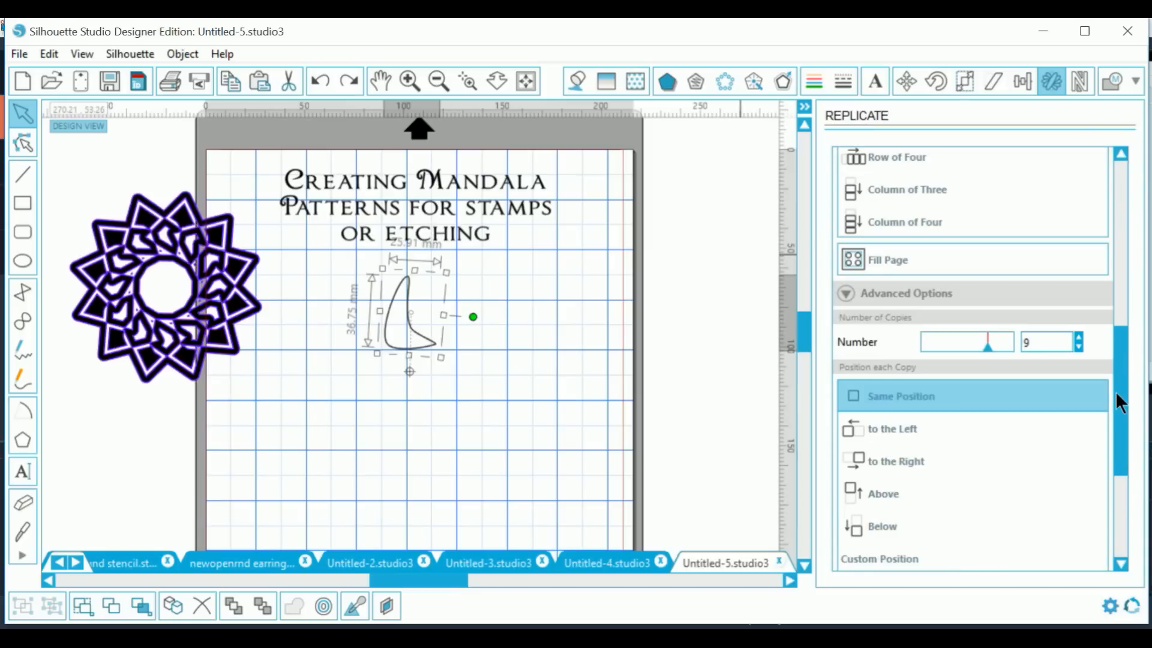
pyautogui.moveTo(1040, 341); pyautogui.dragTo(1003, 339)
pyautogui.write('19')
pyautogui.moveTo(1124, 344); pyautogui.dragTo(1111, 434)
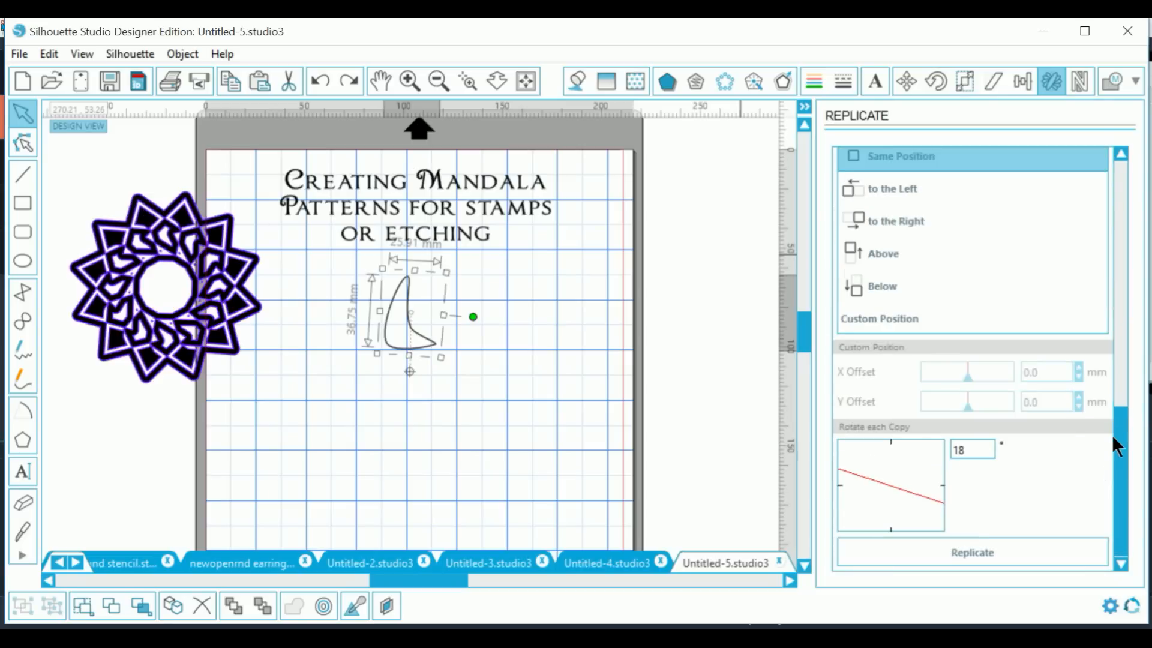
pyautogui.click(979, 552)
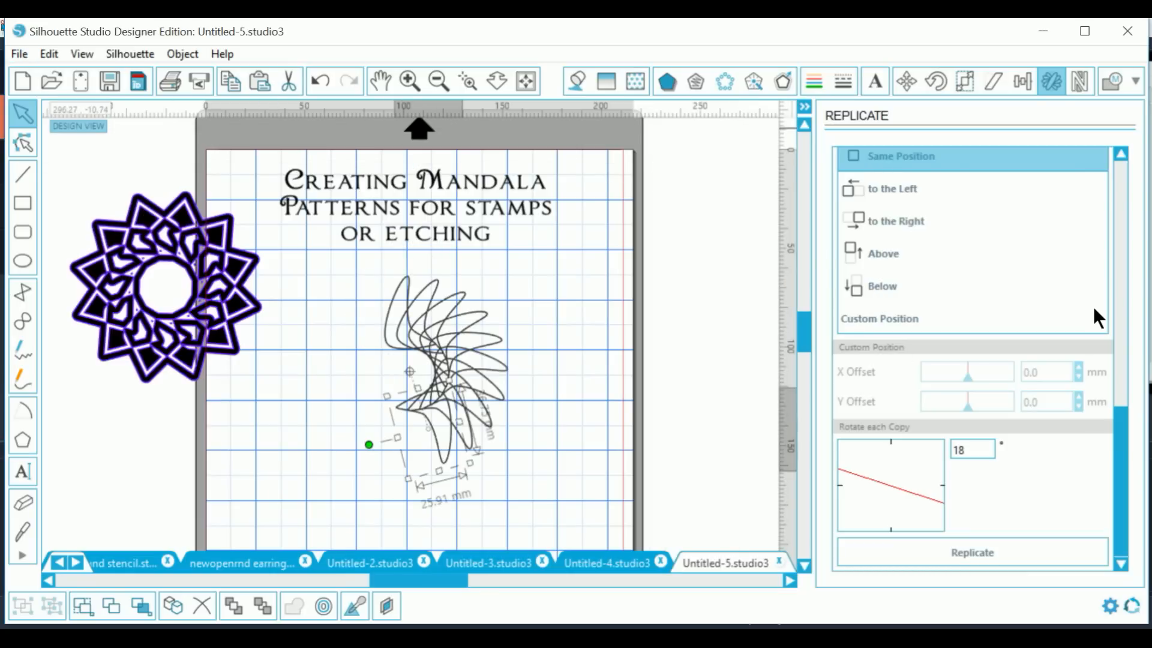
pyautogui.click(320, 81)
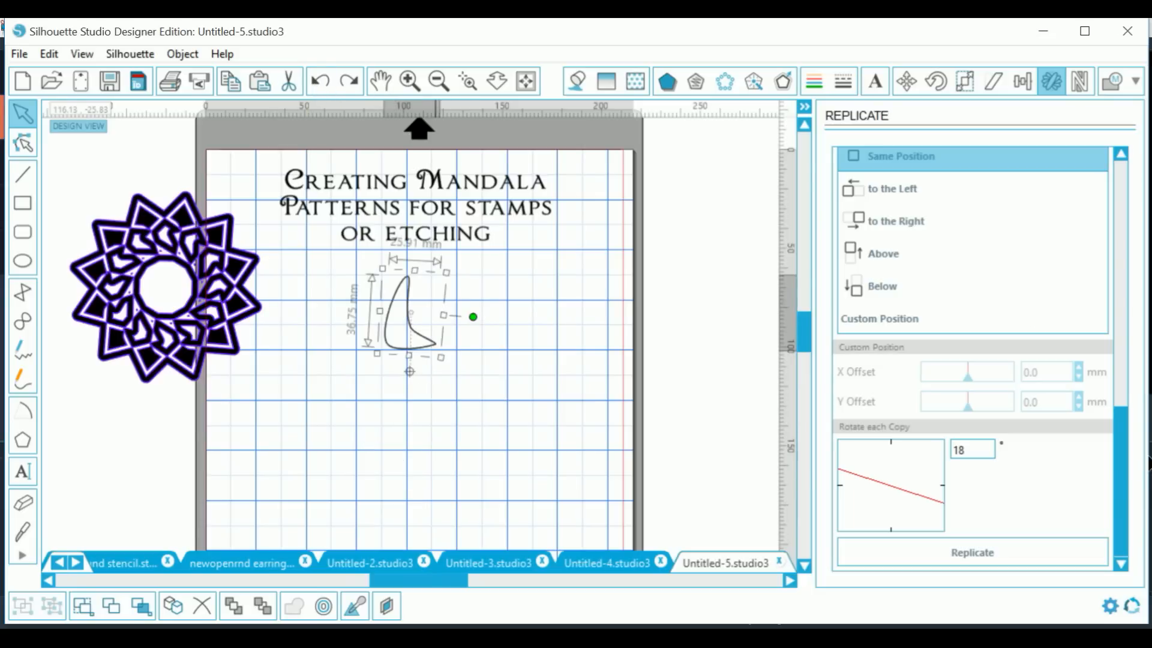
# Step: Replicate the petal into a 19-copy flower, weld it into one outline, then delete it
pyautogui.moveTo(1121, 452); pyautogui.dragTo(1129, 372)
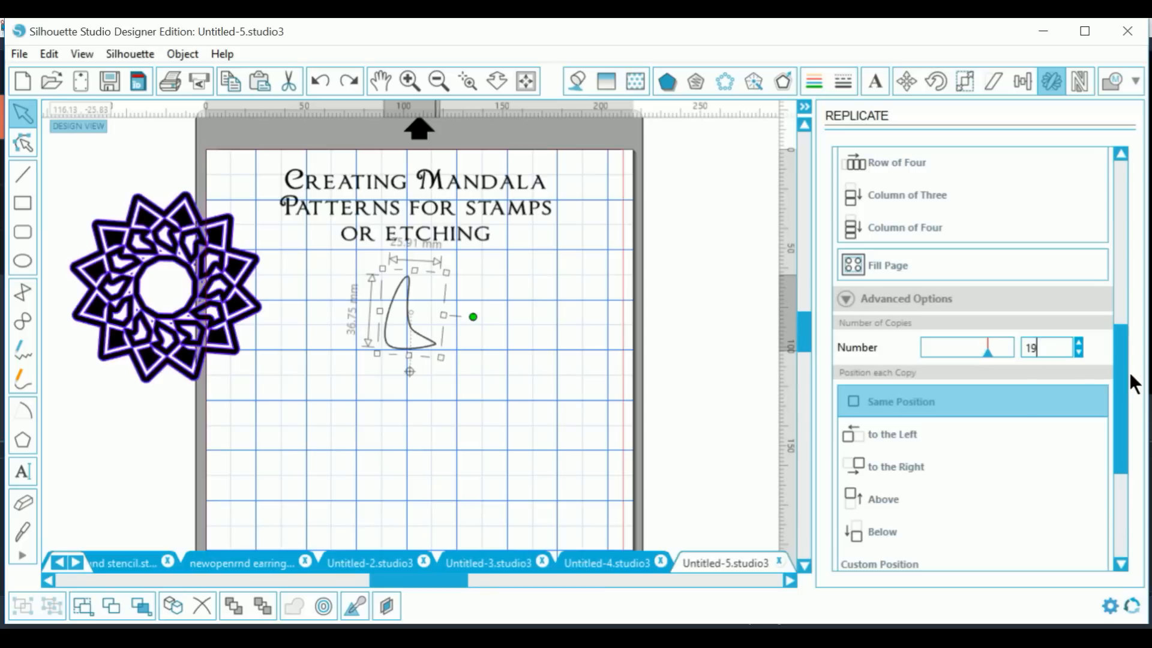
pyautogui.press('Return')
pyautogui.moveTo(1115, 358); pyautogui.dragTo(1117, 477)
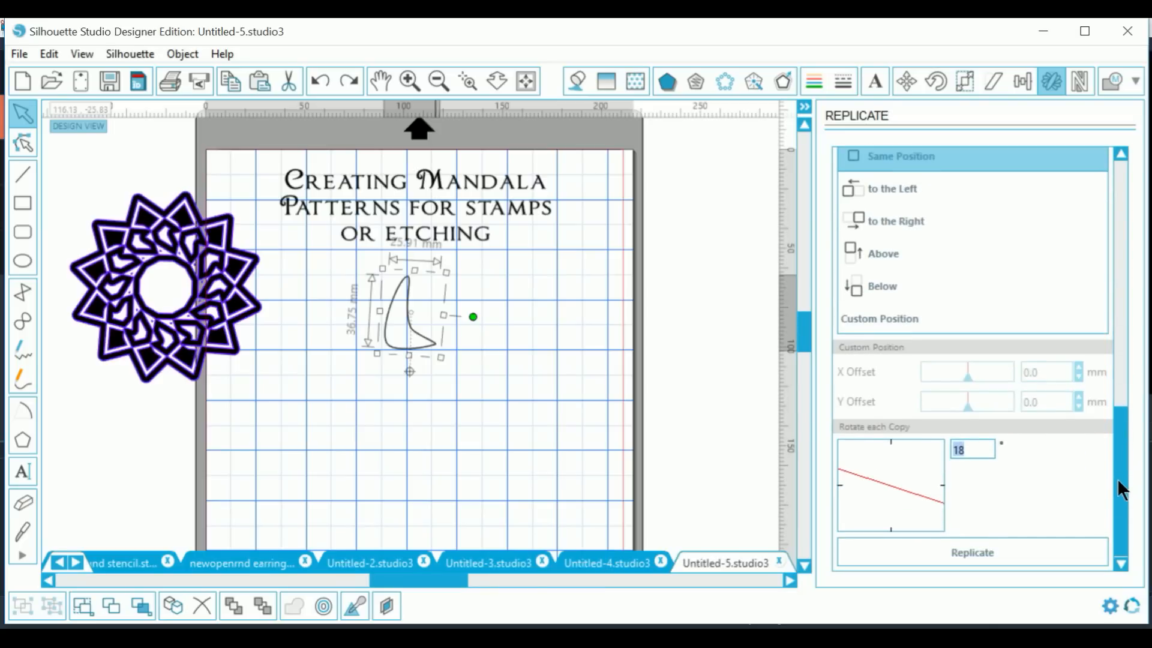
pyautogui.click(1025, 555)
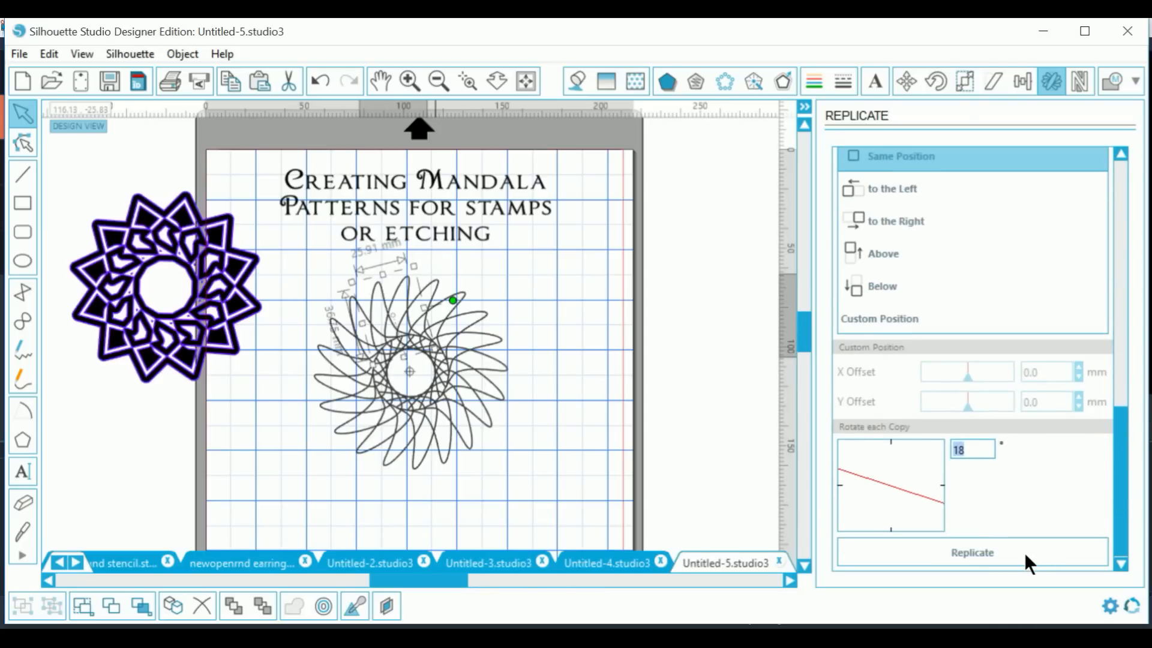
pyautogui.click(547, 485)
pyautogui.moveTo(306, 269); pyautogui.dragTo(544, 472)
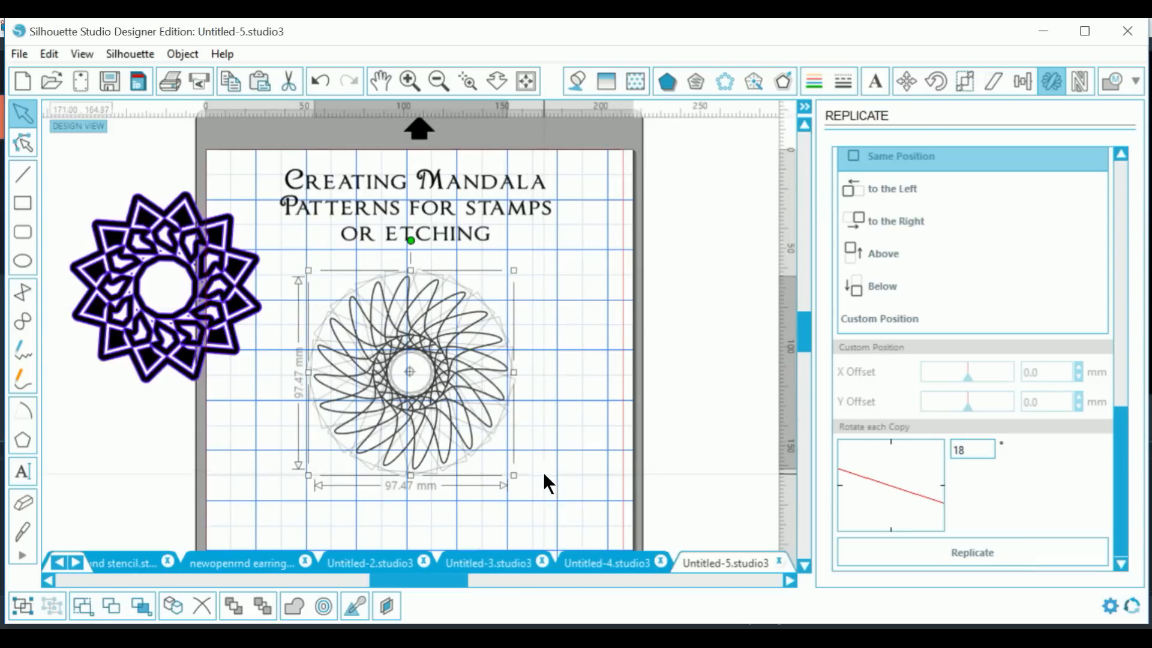
pyautogui.click(294, 604)
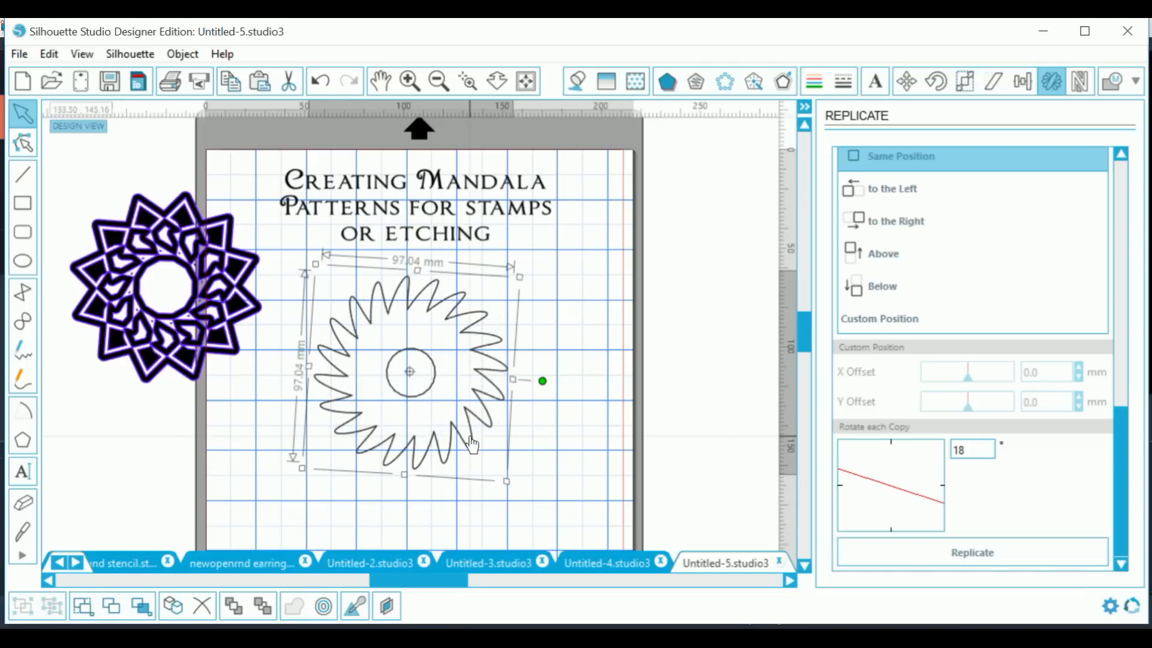
pyautogui.moveTo(472, 444); pyautogui.dragTo(547, 451)
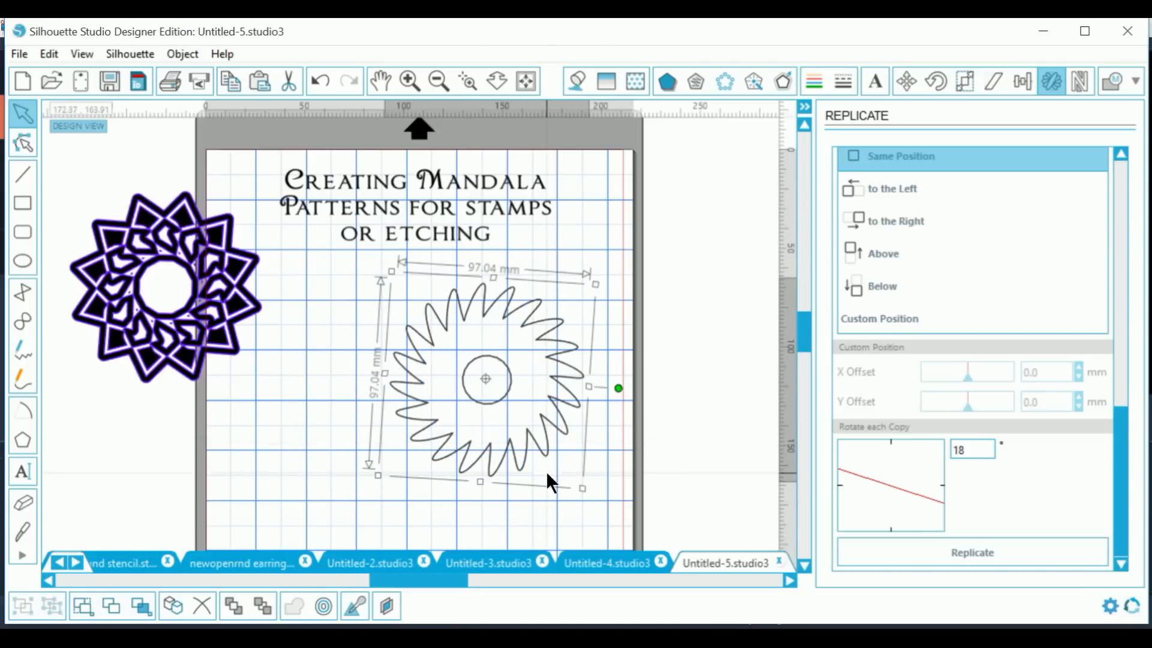
pyautogui.press('Delete')
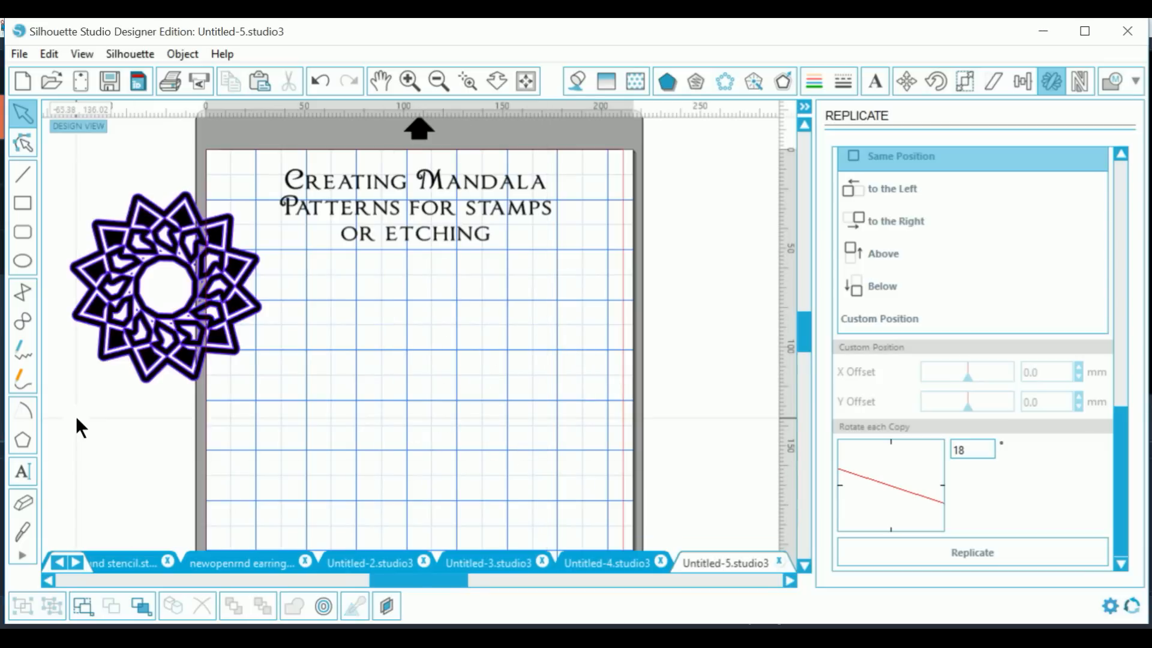
pyautogui.click(21, 438)
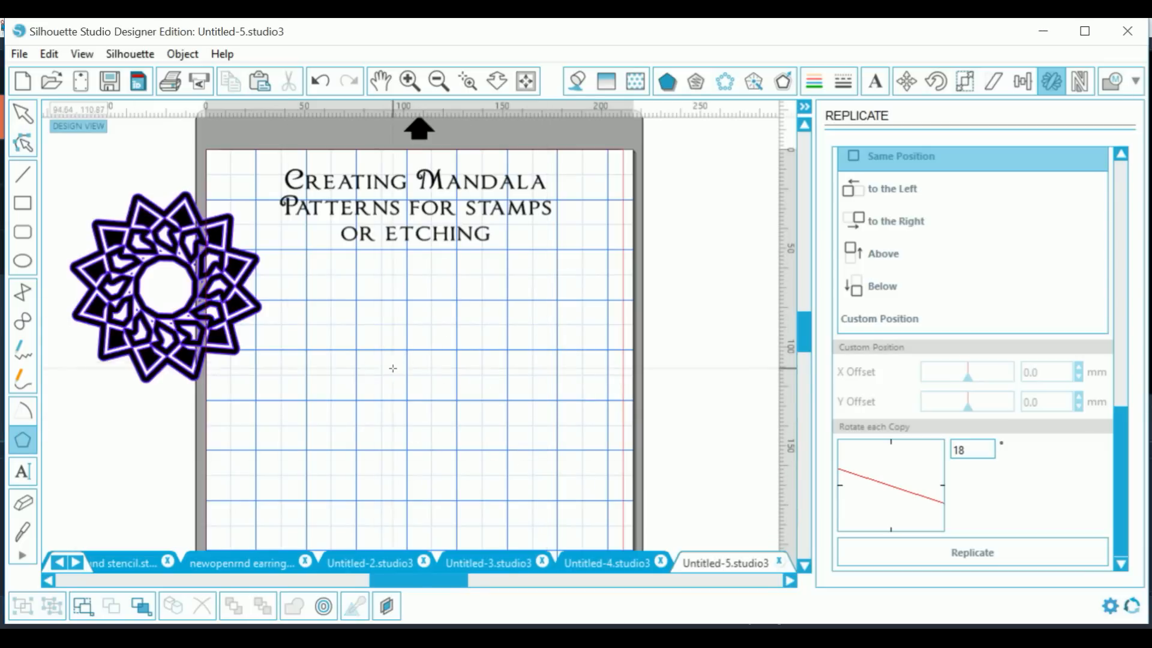
# Step: Draw a pentagon below the title, replicate it into an 18°-rotated ring, and select the ring
pyautogui.moveTo(431, 305); pyautogui.dragTo(423, 337)
pyautogui.click(448, 353)
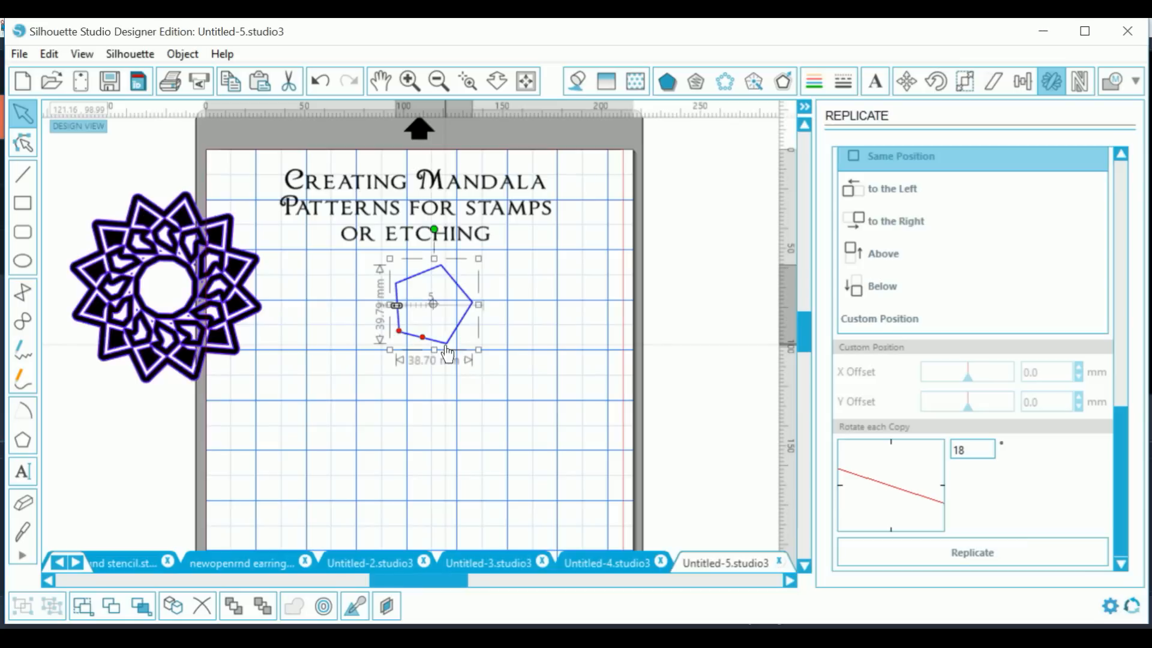
pyautogui.moveTo(447, 353); pyautogui.dragTo(444, 377)
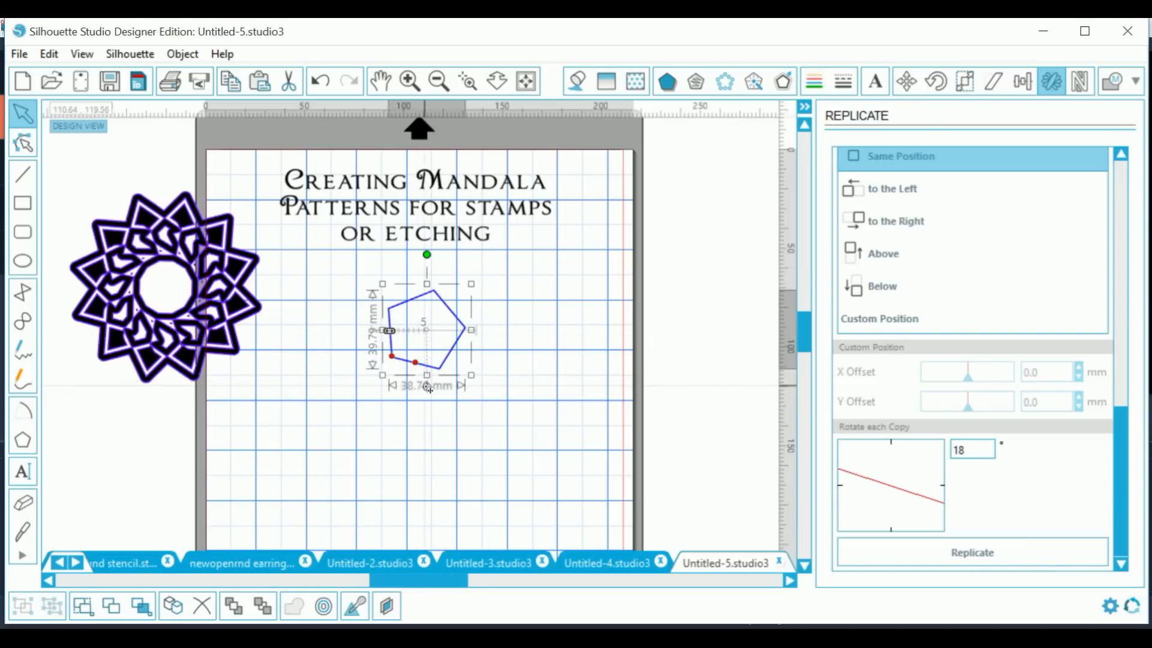
pyautogui.click(904, 551)
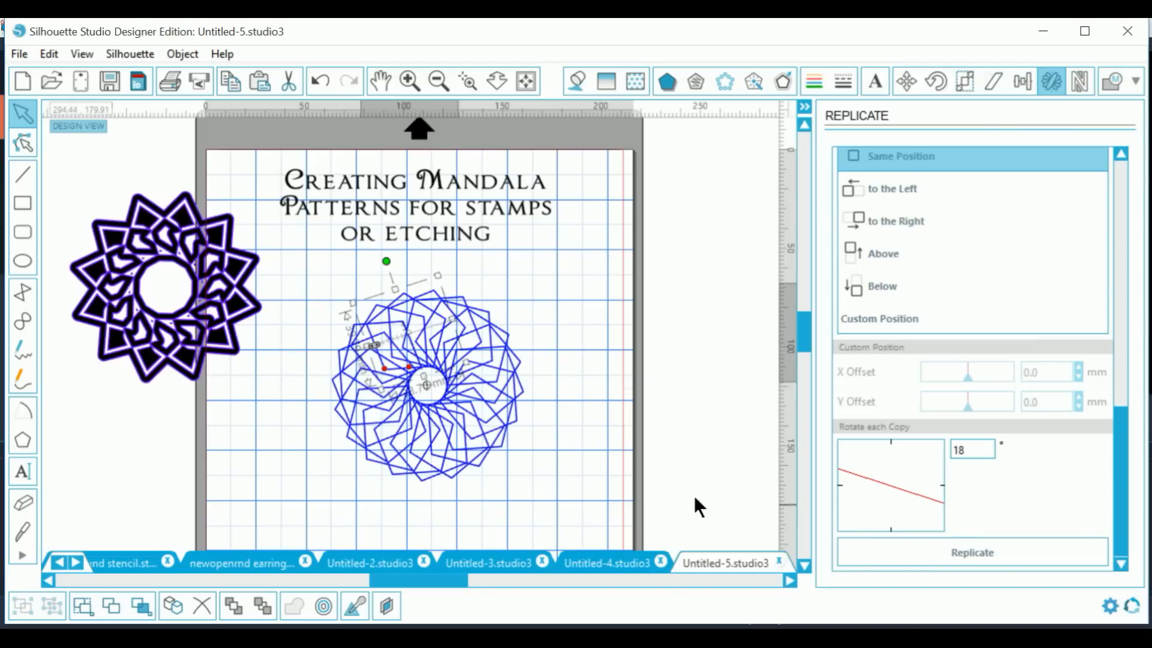
pyautogui.click(556, 484)
pyautogui.moveTo(326, 269); pyautogui.dragTo(558, 472)
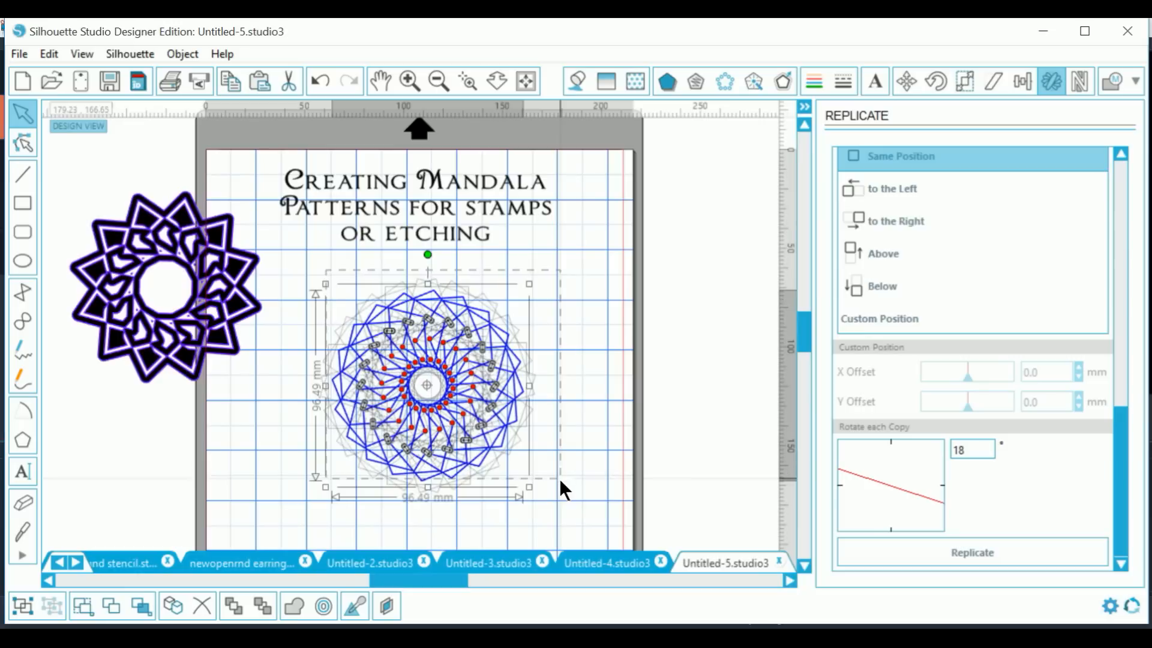
# Step: Duplicate the pentagon ring, move the copy to the right, and make it a compound path
pyautogui.rightClick(513, 451)
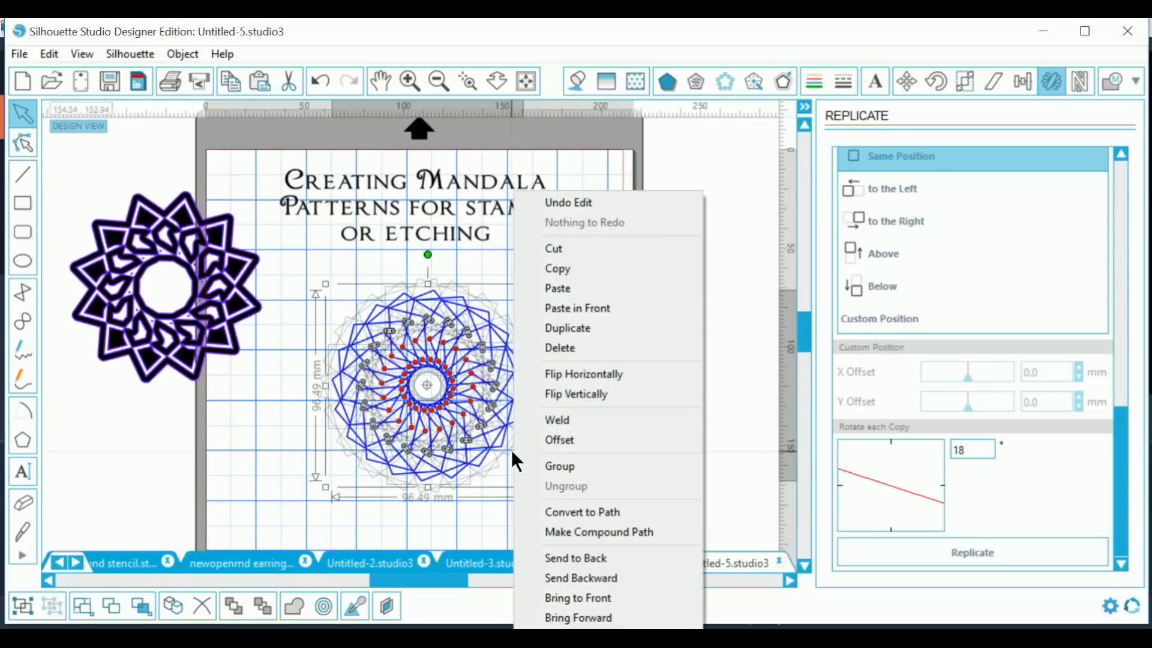
pyautogui.click(566, 330)
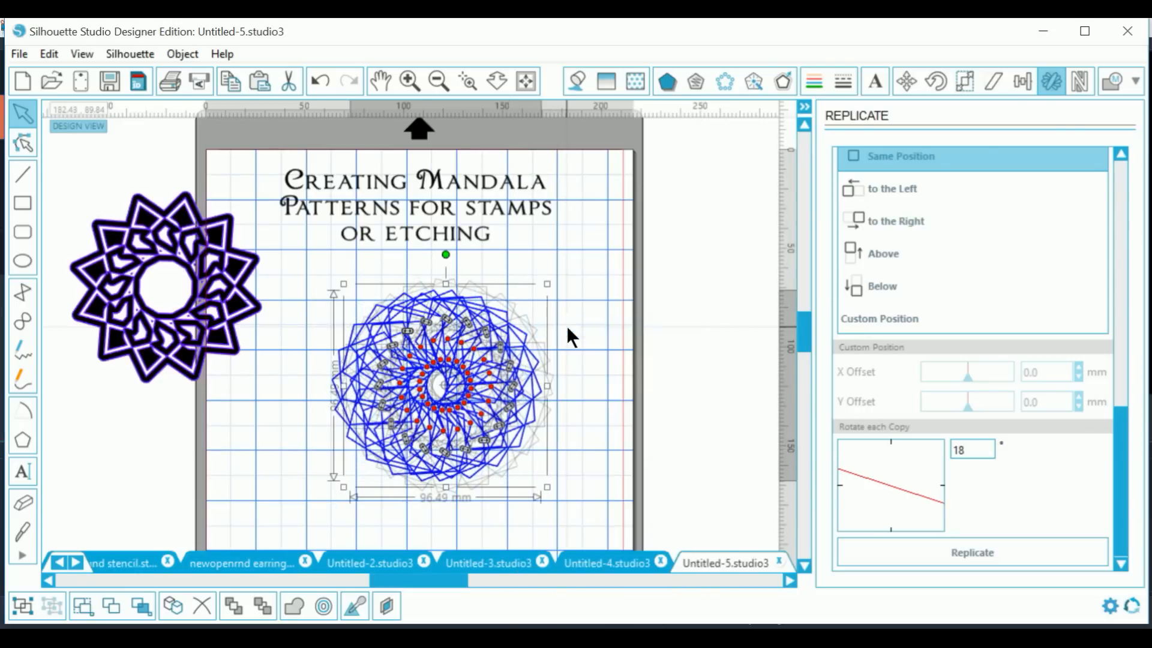
pyautogui.moveTo(514, 417); pyautogui.dragTo(741, 395)
pyautogui.rightClick(739, 389)
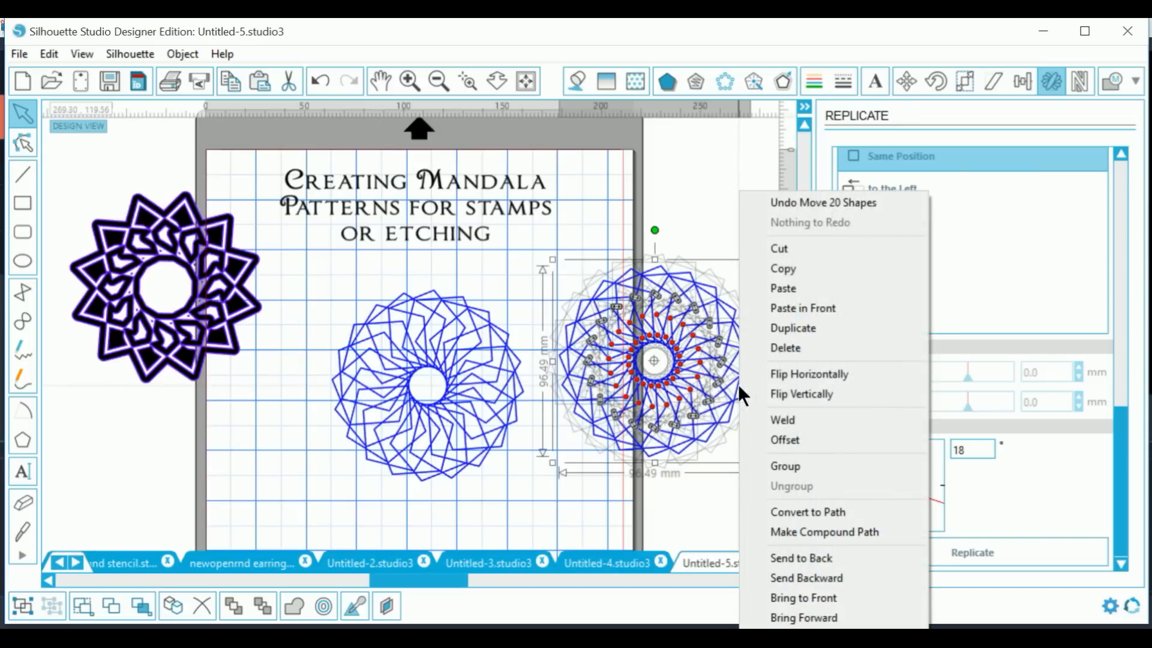
pyautogui.click(797, 531)
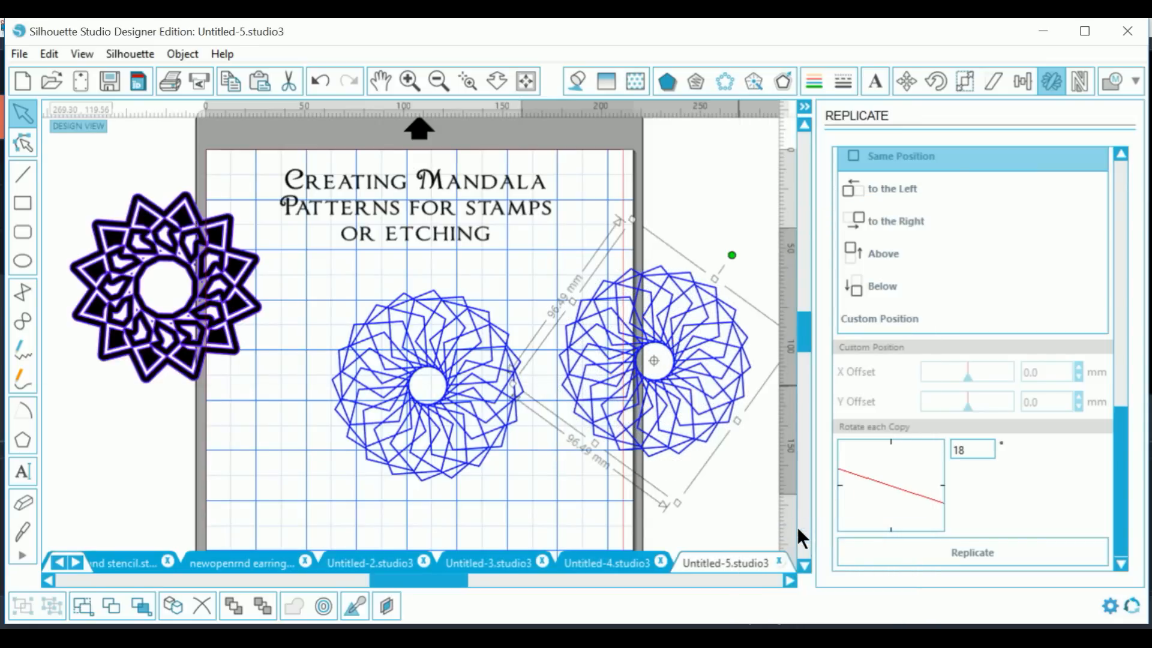
# Step: Move the middle ring to the lower-left corner and the right ring back onto the mat
pyautogui.click(336, 276)
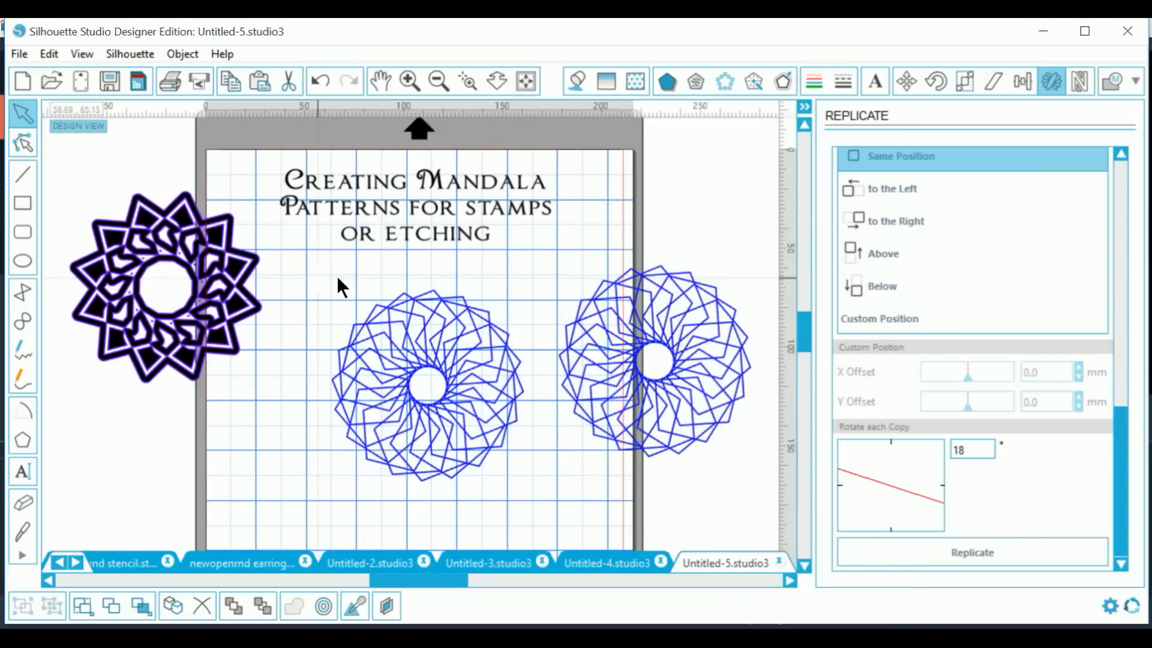
pyautogui.click(494, 329)
pyautogui.moveTo(494, 465); pyautogui.dragTo(216, 567)
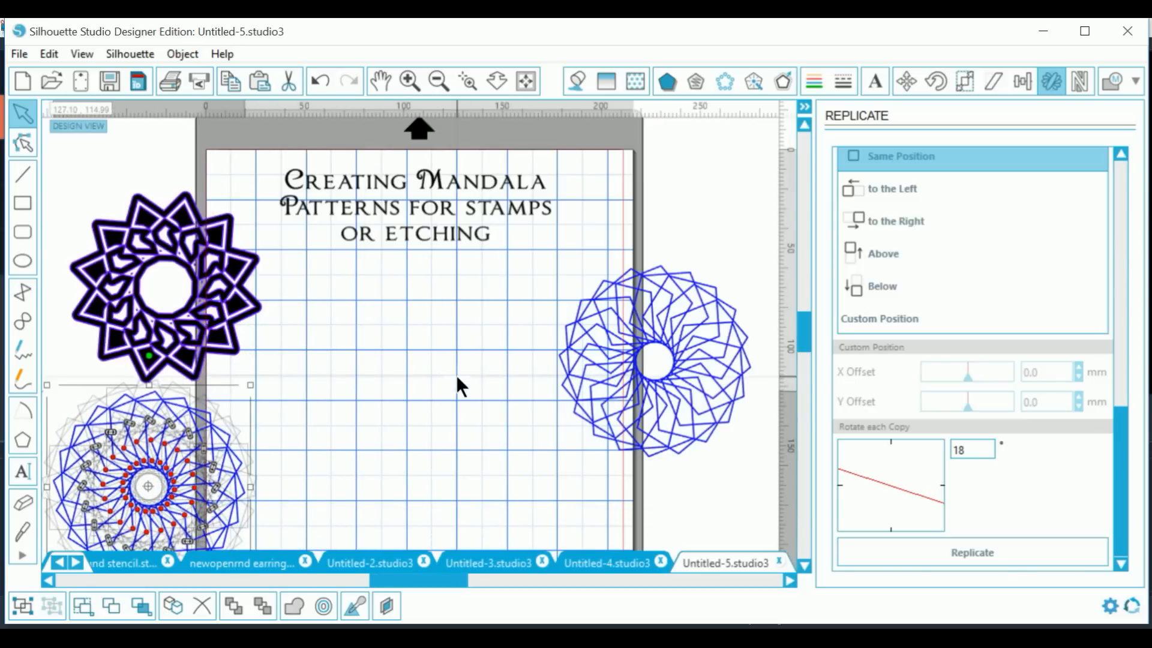
pyautogui.click(678, 375)
pyautogui.moveTo(678, 375); pyautogui.dragTo(551, 377)
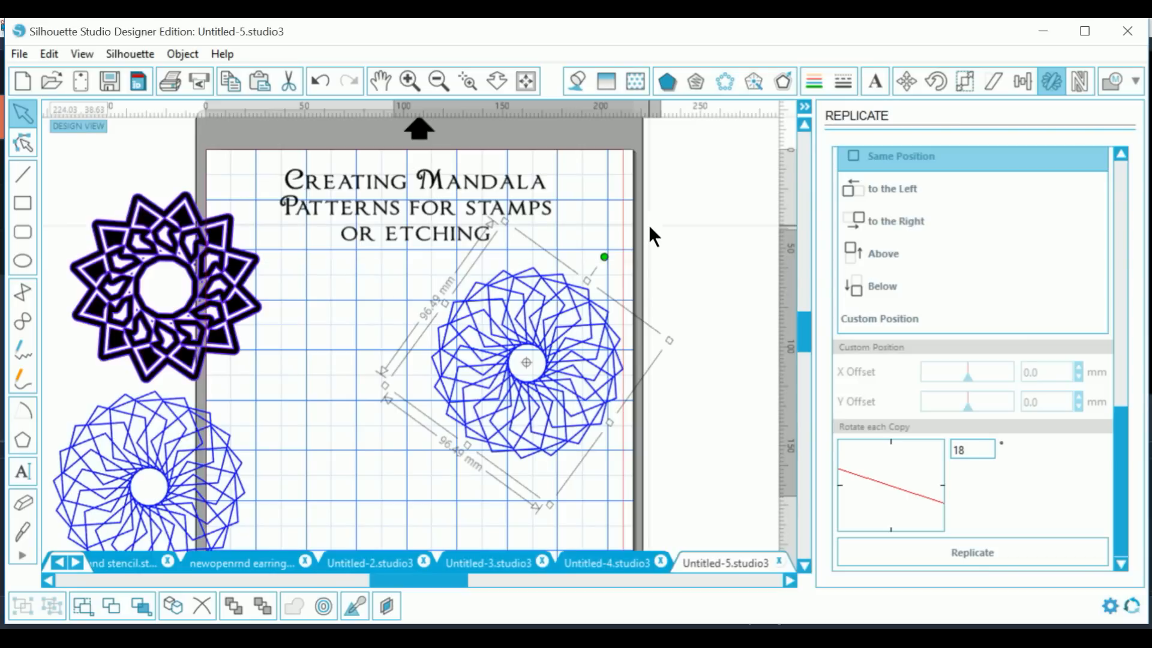
# Step: Apply an internal offset of about 1.3 mm to the pentagon mandala
pyautogui.click(785, 83)
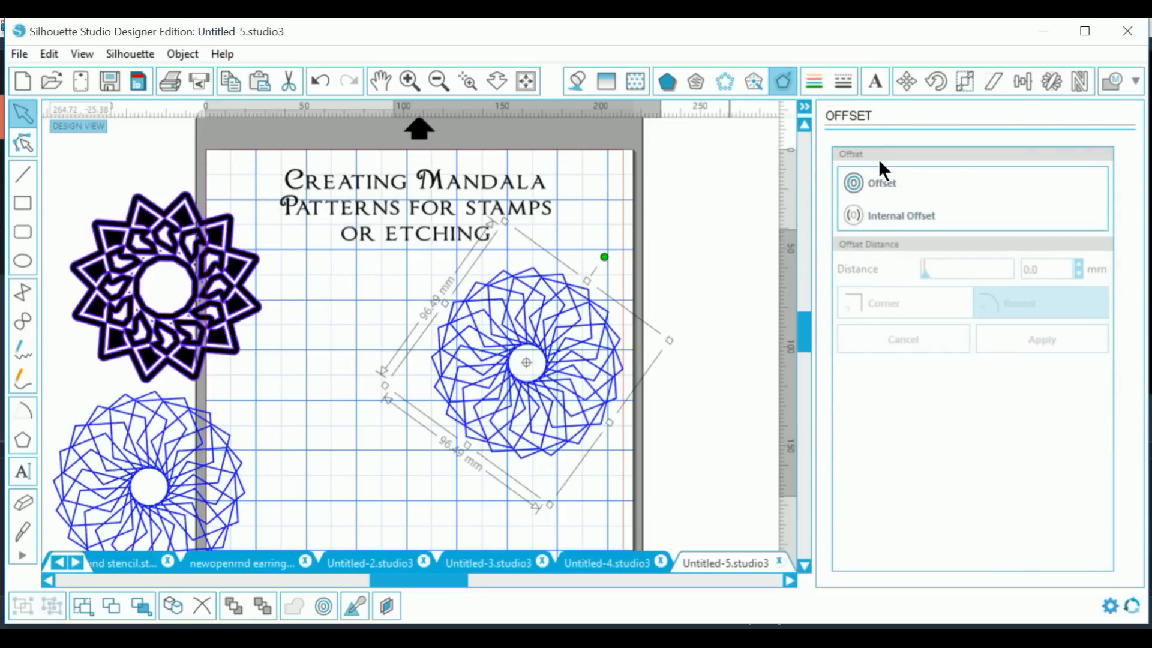
pyautogui.click(891, 216)
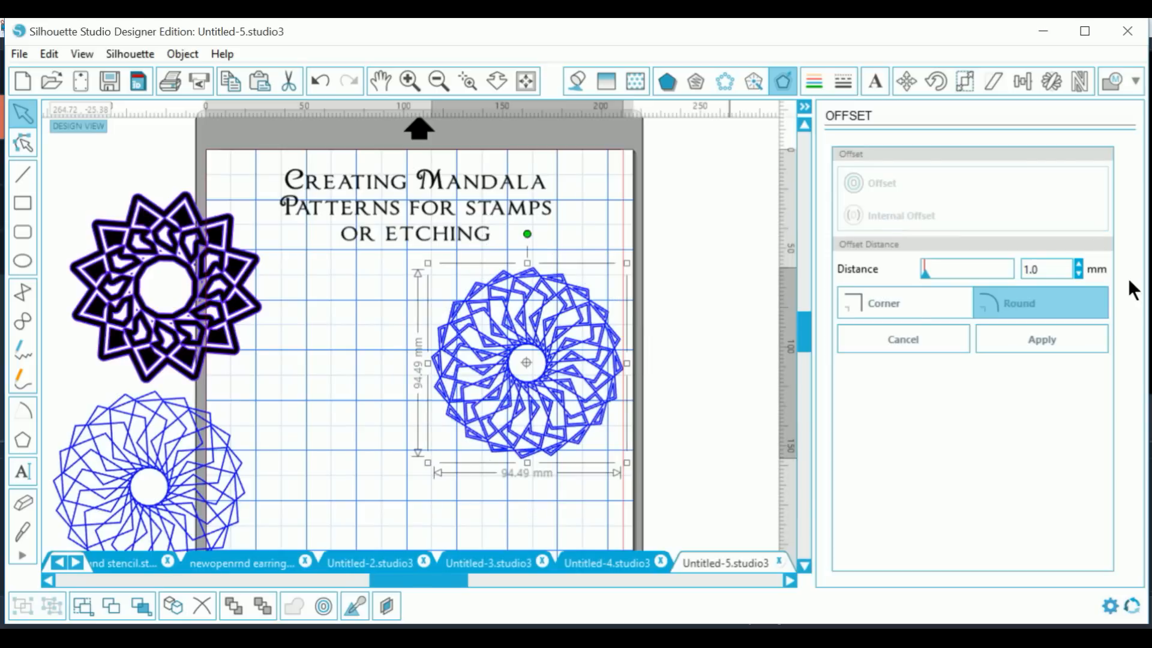
pyautogui.click(1081, 265)
pyautogui.click(1081, 265)
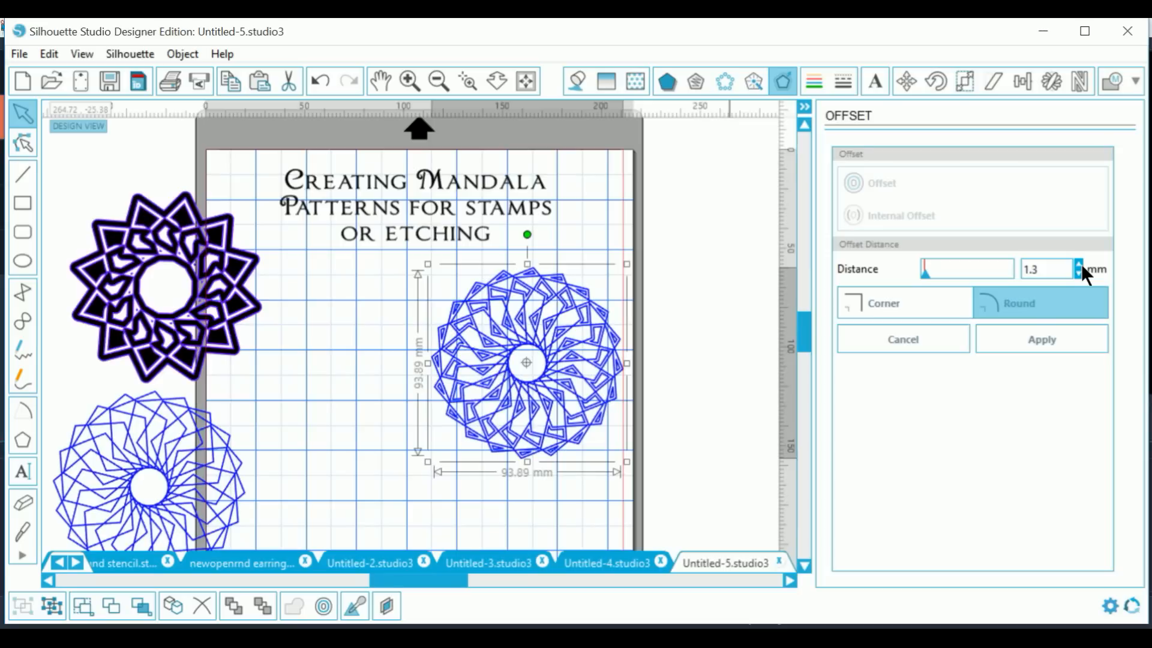
pyautogui.click(1060, 339)
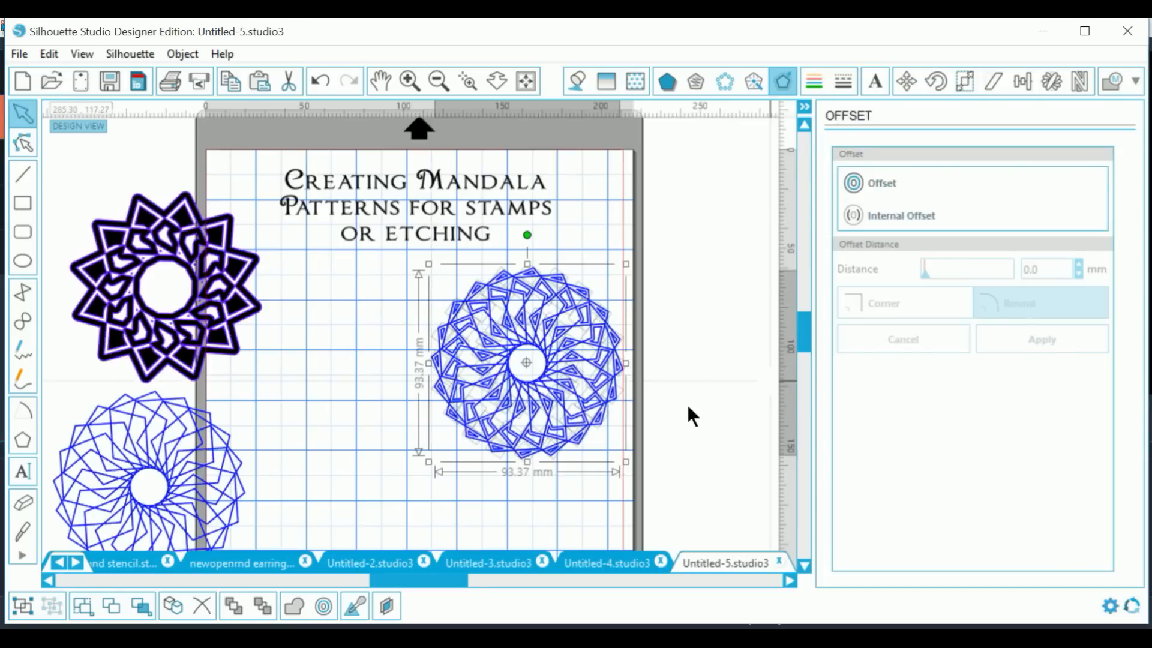
# Step: Select the whole offset mandala and combine it into one compound path
pyautogui.moveTo(401, 253); pyautogui.dragTo(656, 369)
pyautogui.rightClick(589, 416)
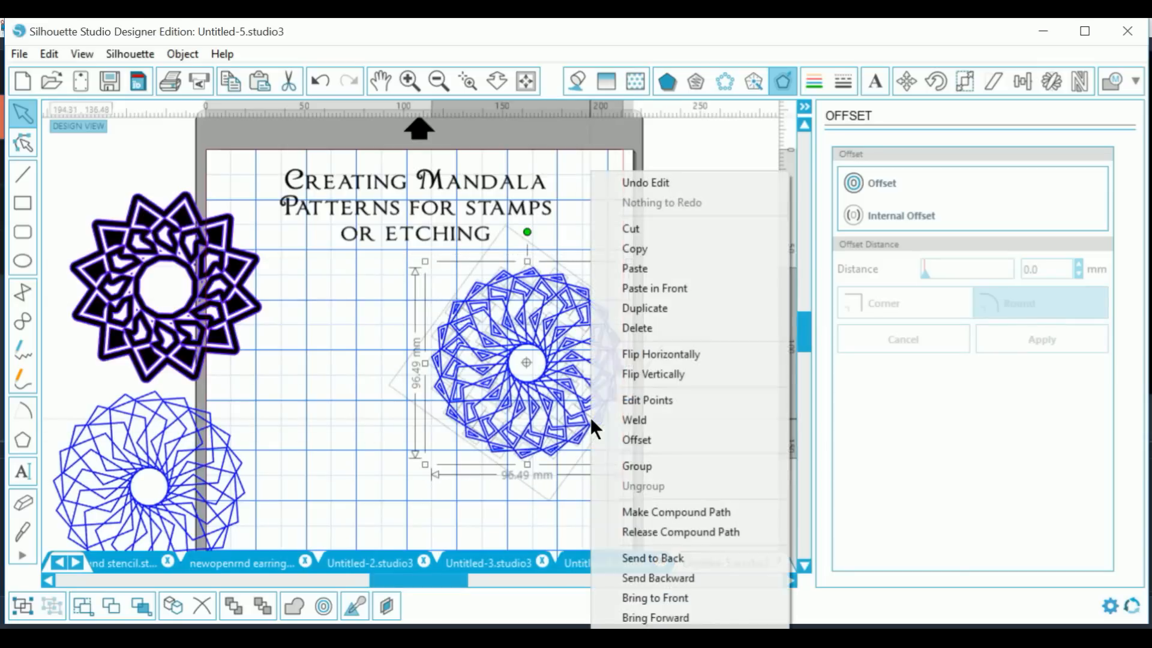
pyautogui.click(628, 511)
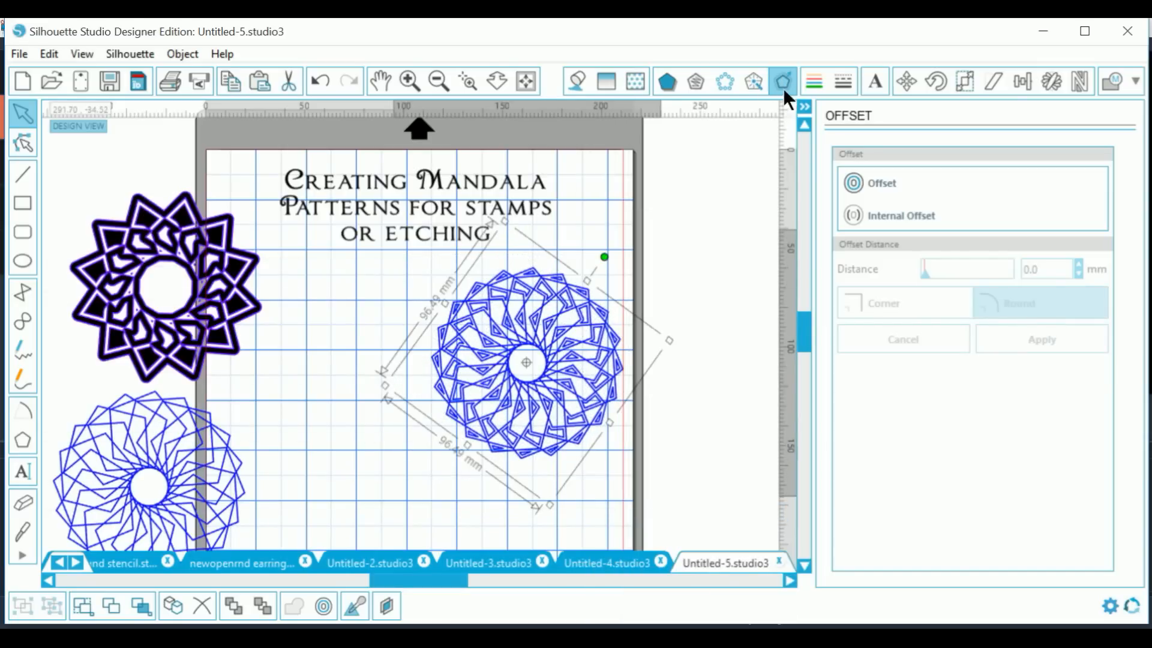
pyautogui.click(575, 79)
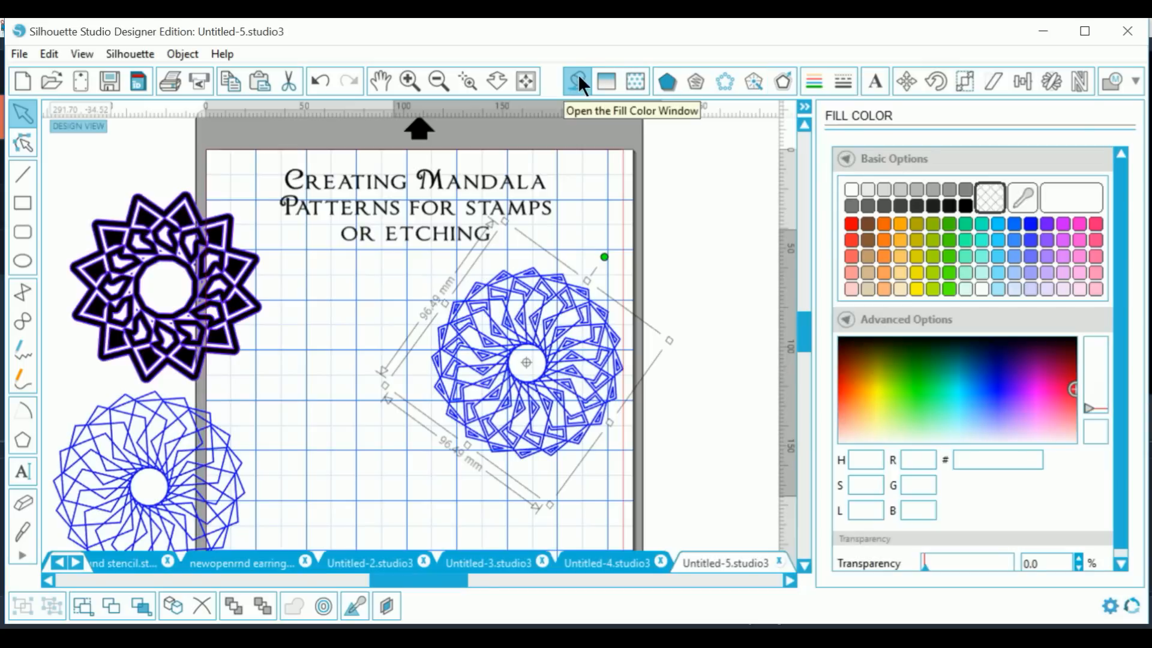
# Step: Fill the offset mandala with solid black (#000000) and deselect it
pyautogui.click(968, 205)
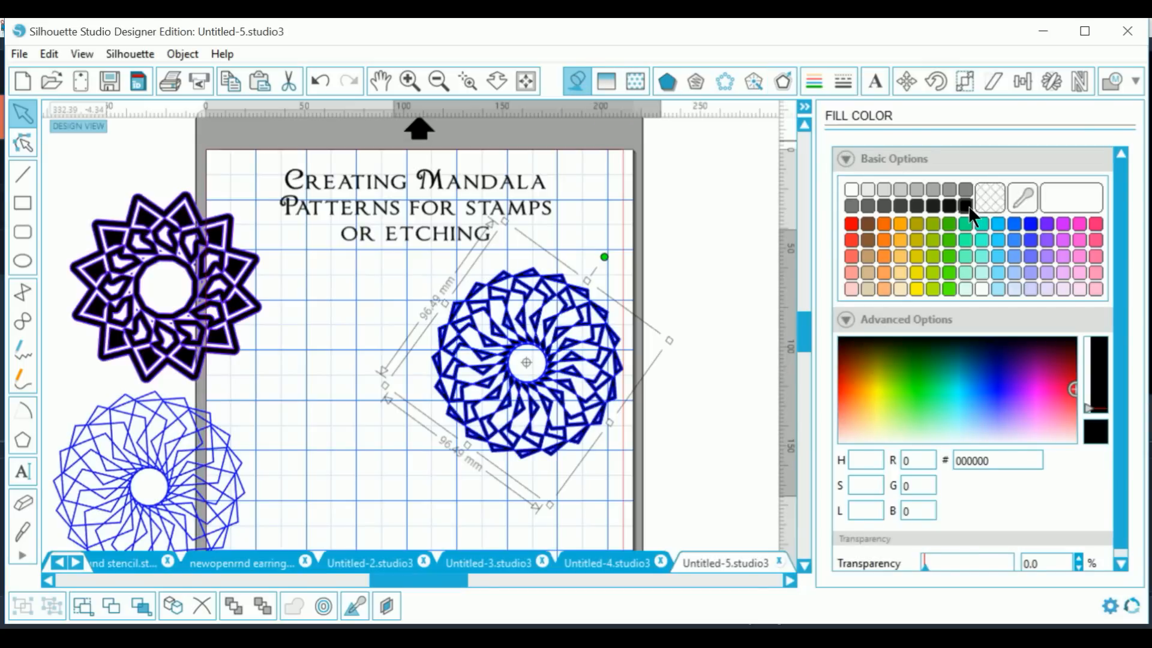
pyautogui.click(701, 413)
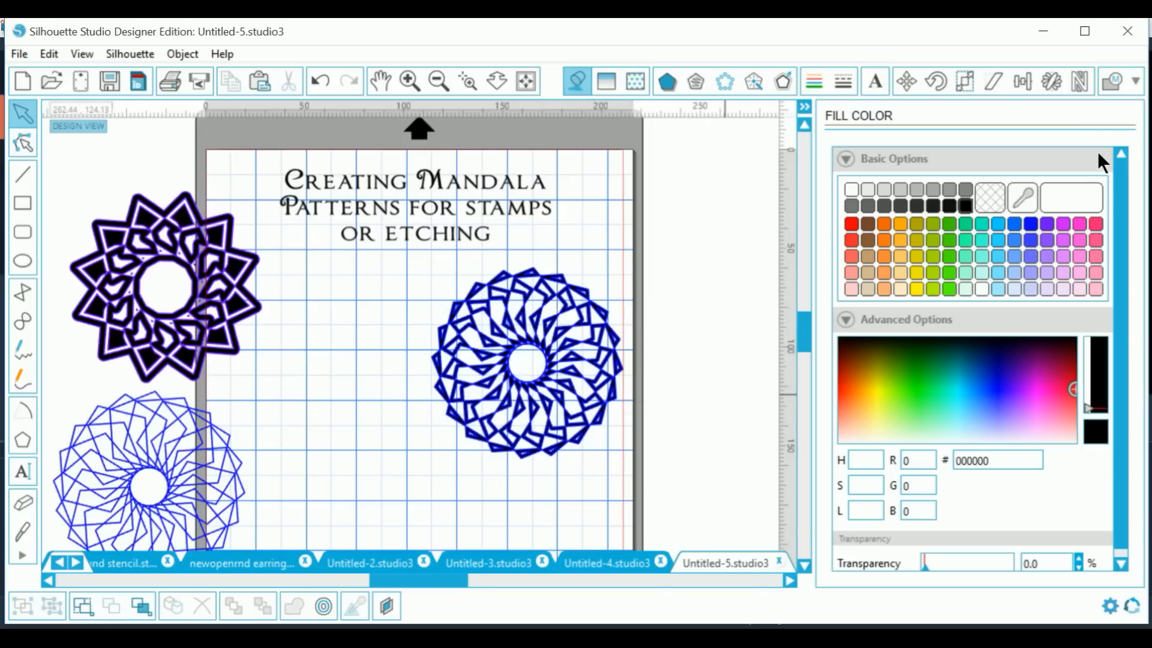
pyautogui.click(1134, 82)
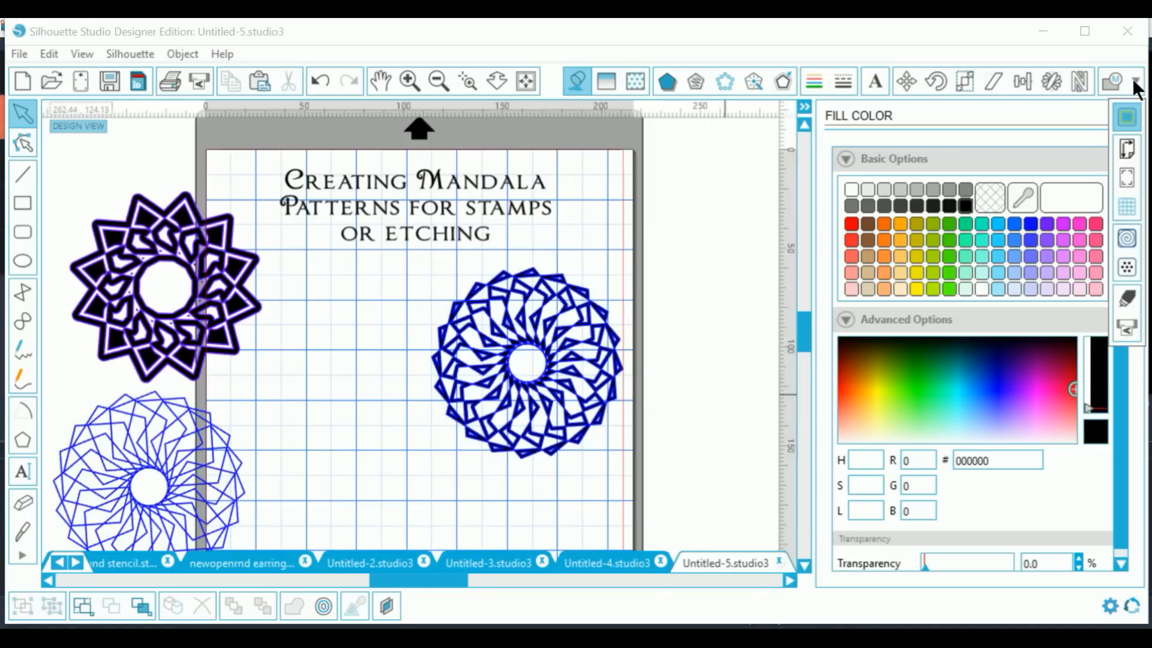
# Step: Mark the trace area around the black mandala, disable High Pass, set threshold 65.5% and scale 4
pyautogui.click(1129, 116)
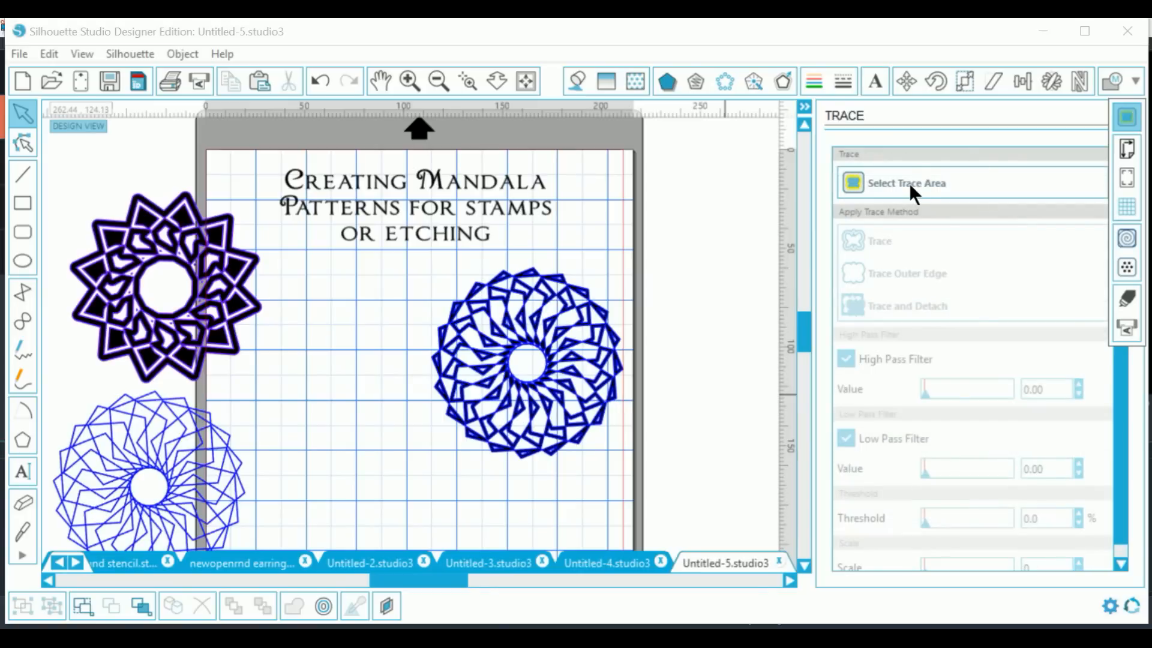
pyautogui.click(909, 183)
pyautogui.moveTo(394, 267)
pyautogui.mouseDown()
pyautogui.moveTo(591, 288)
pyautogui.moveTo(660, 489)
pyautogui.moveTo(637, 470)
pyautogui.mouseUp()
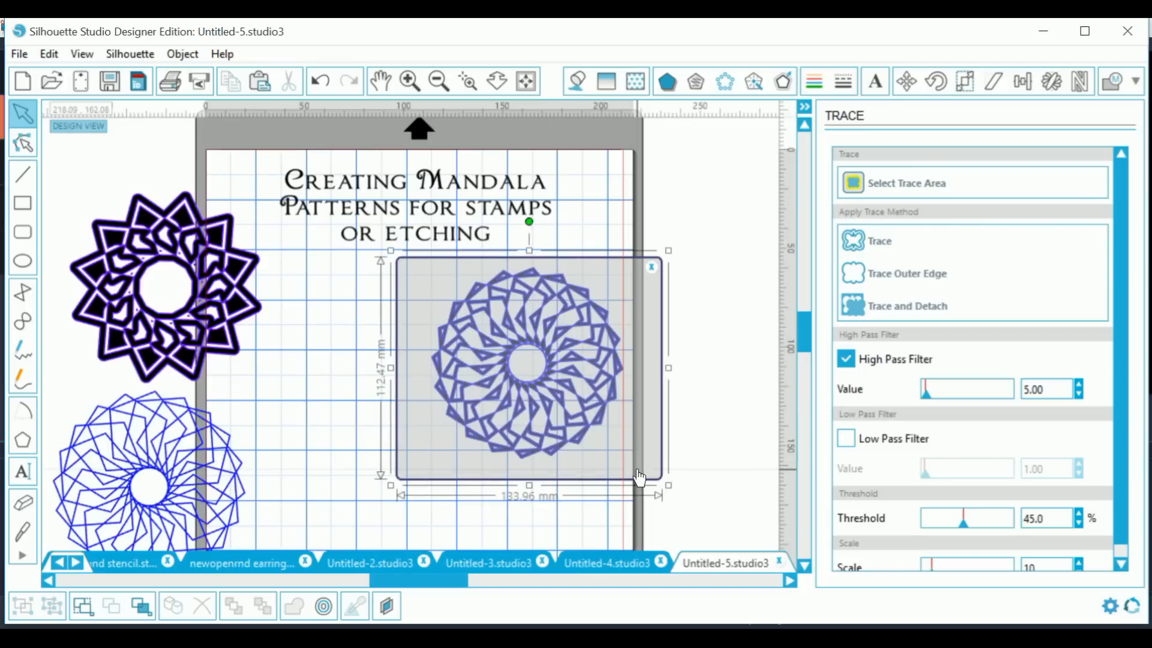
pyautogui.click(847, 358)
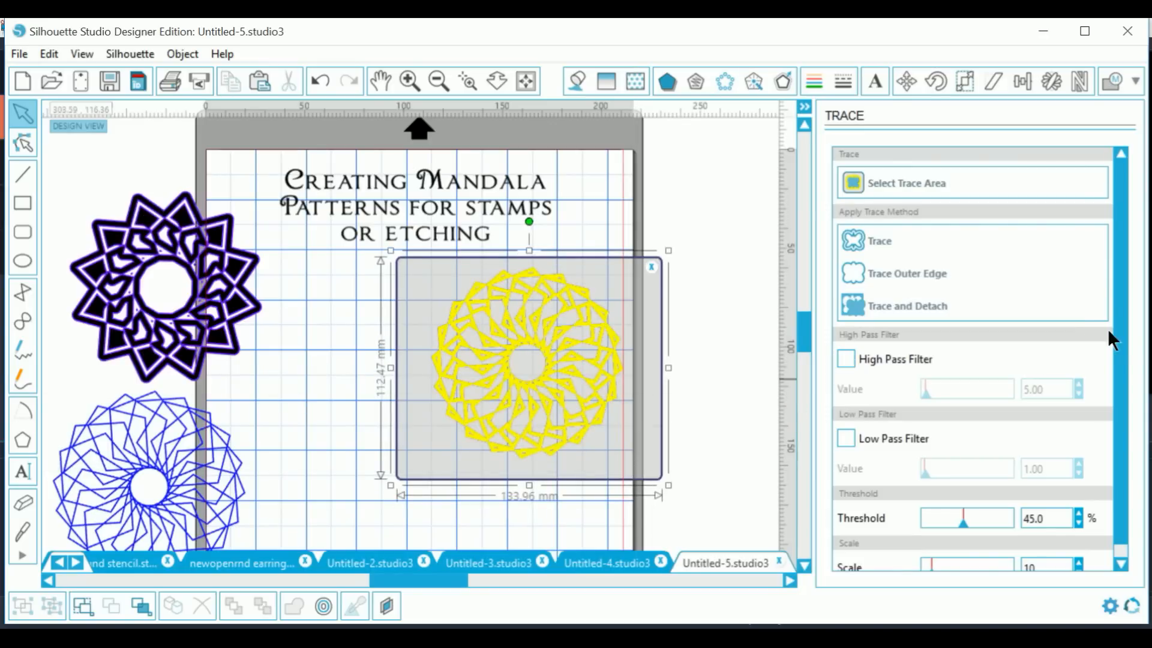
pyautogui.scroll(-1, 1121, 329)
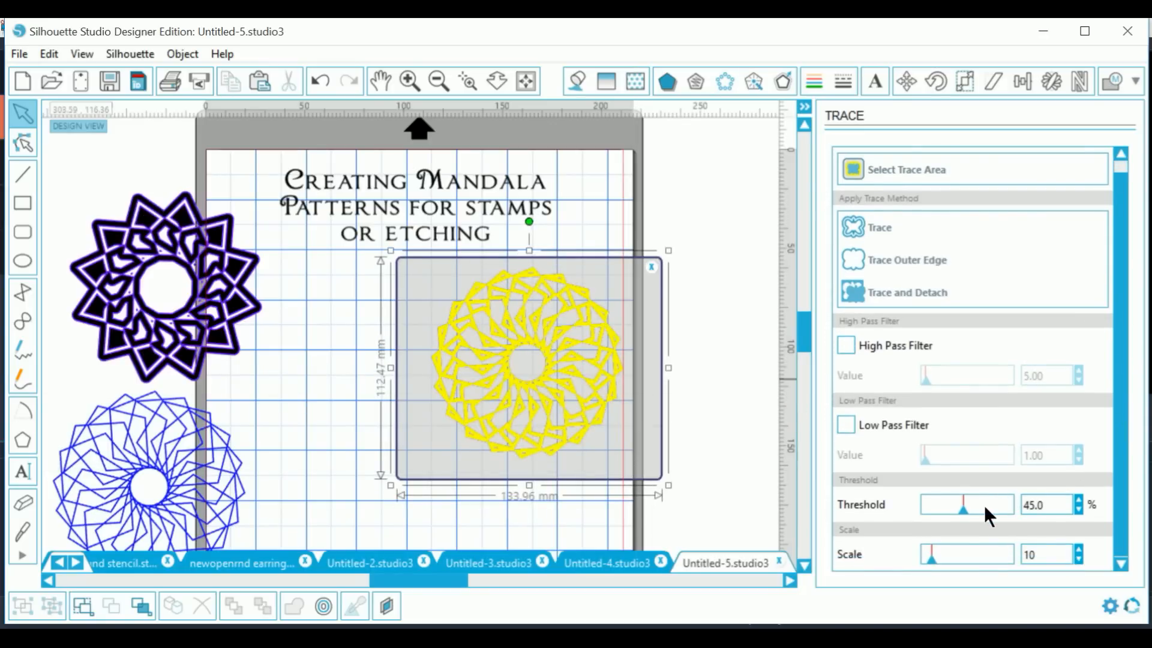
pyautogui.moveTo(967, 508); pyautogui.dragTo(987, 516)
pyautogui.moveTo(930, 567); pyautogui.dragTo(923, 567)
# Step: Enable Low Pass at 17 and trace the mandala into blue cut outlines
pyautogui.click(846, 426)
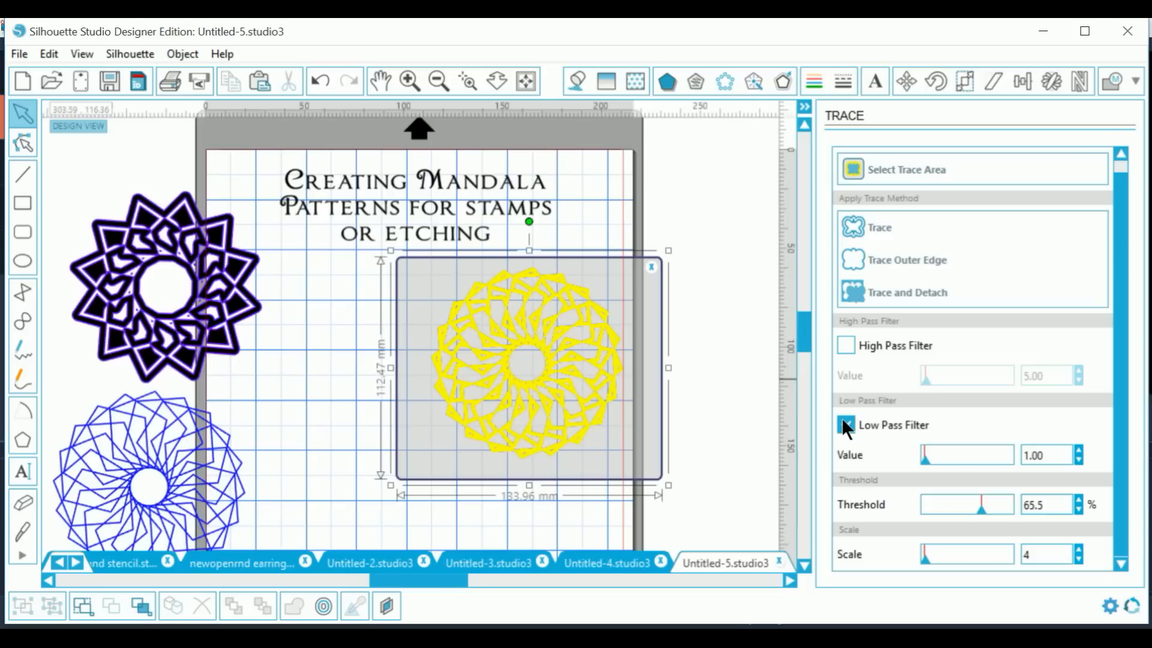
pyautogui.click(1077, 450)
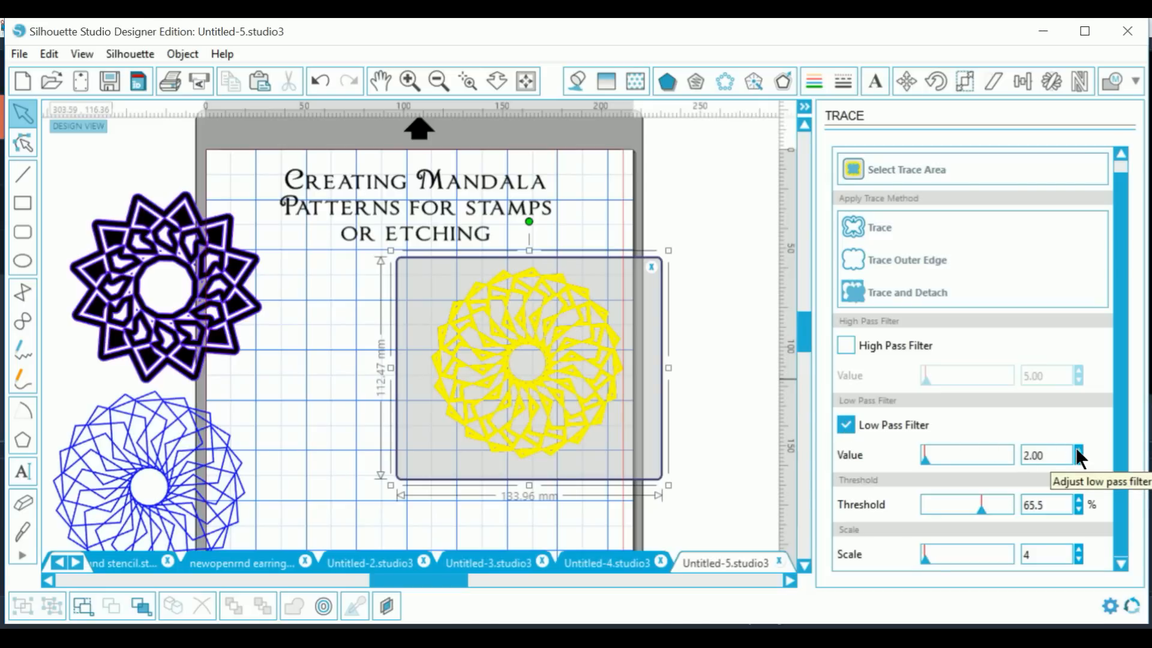
pyautogui.click(1077, 450)
pyautogui.click(1077, 450)
pyautogui.click(1078, 450)
pyautogui.click(1077, 450)
pyautogui.click(1077, 450)
pyautogui.click(1078, 450)
pyautogui.click(873, 226)
pyautogui.moveTo(540, 435)
pyautogui.mouseDown()
pyautogui.moveTo(643, 409)
pyautogui.moveTo(685, 431)
pyautogui.moveTo(684, 459)
pyautogui.mouseUp()
pyautogui.press('Escape')
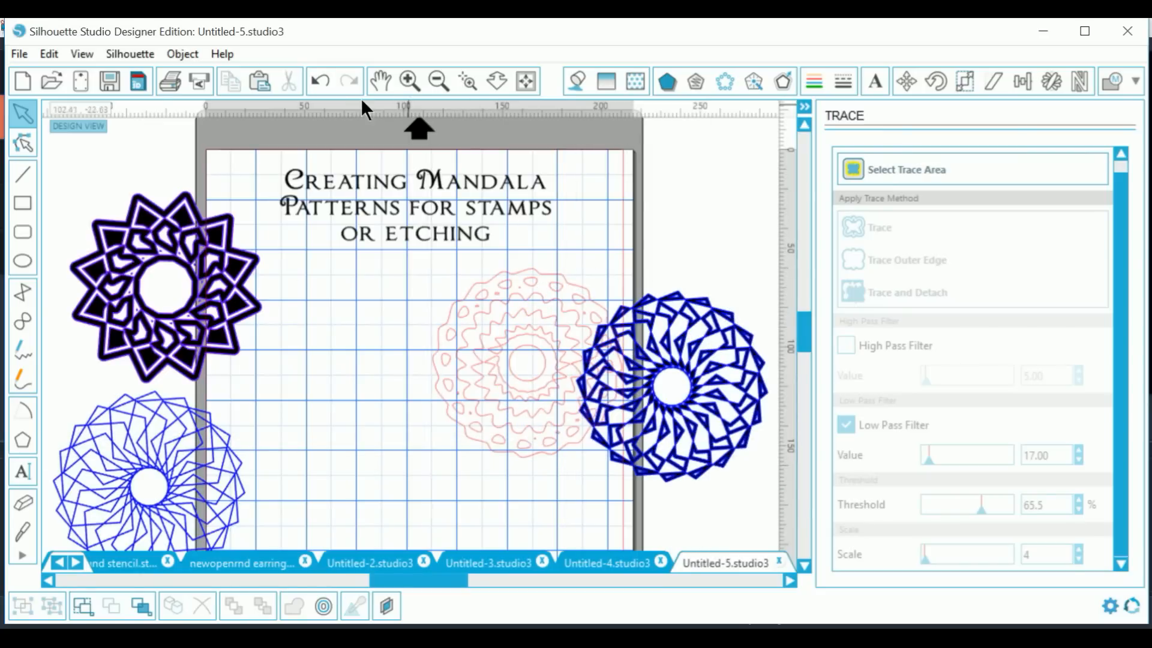
pyautogui.click(319, 84)
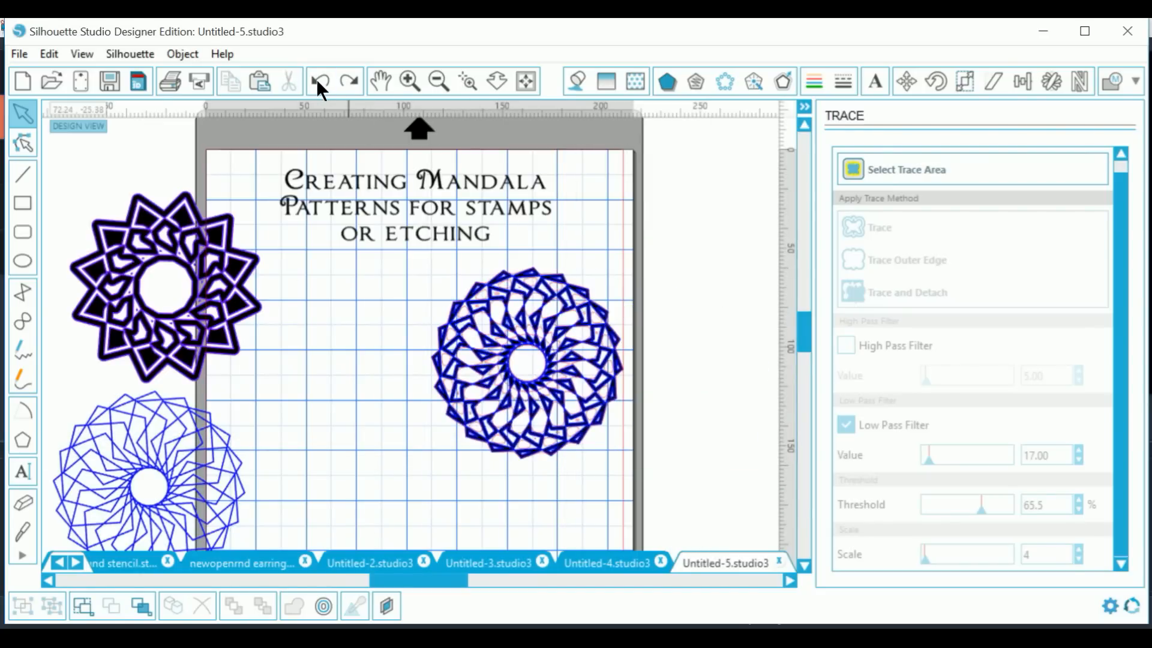
# Step: Undo the previous trace and re-enable the Low Pass Filter, raising it to 5.00
pyautogui.click(320, 84)
pyautogui.click(318, 84)
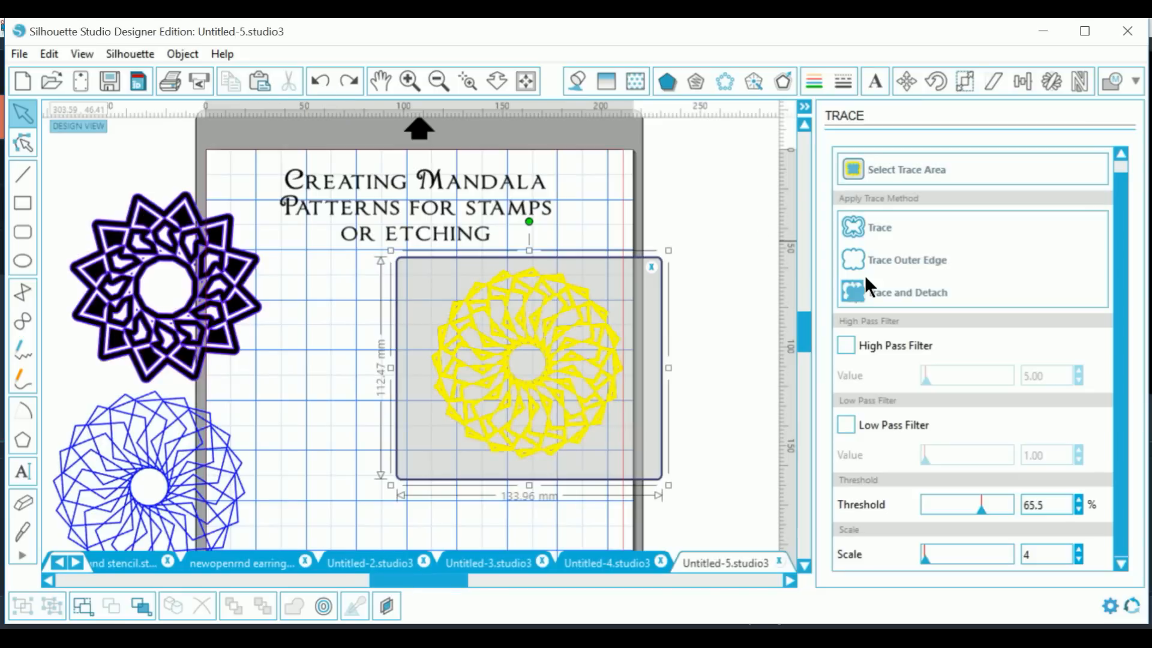
pyautogui.click(846, 425)
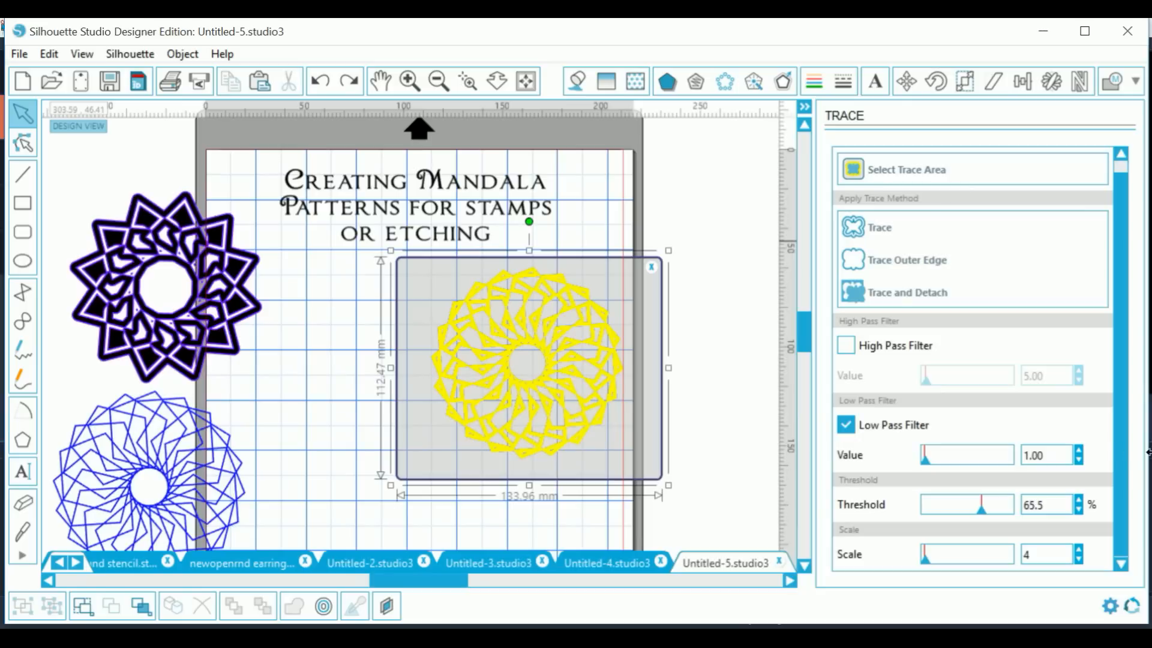
pyautogui.click(1079, 448)
pyautogui.click(1079, 445)
pyautogui.click(1079, 444)
pyautogui.click(1080, 447)
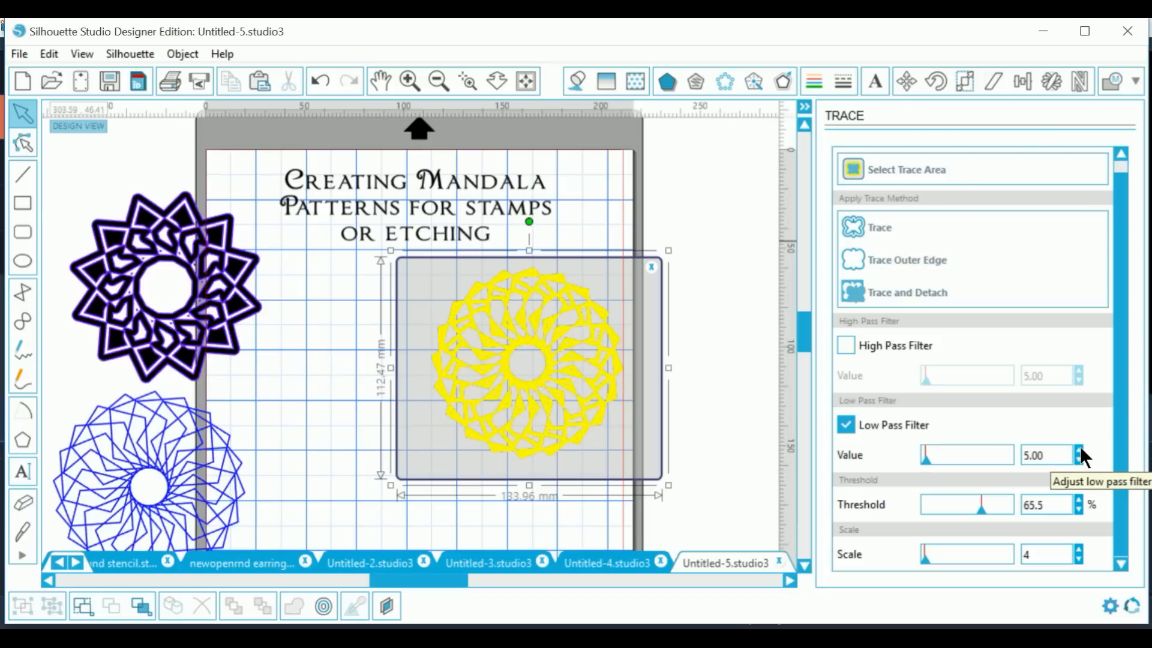
# Step: Settle the low pass at 5.00, retrace the mandala, and drag the new trace aside
pyautogui.scroll(2, 1071, 455)
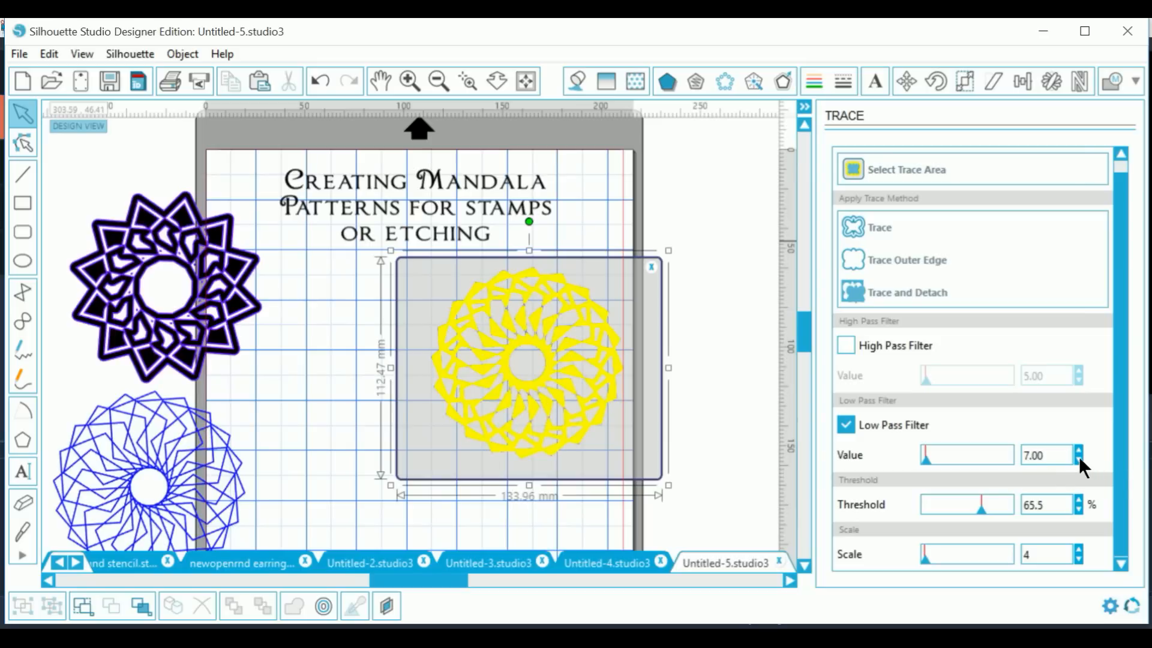
pyautogui.click(1079, 460)
pyautogui.click(1078, 460)
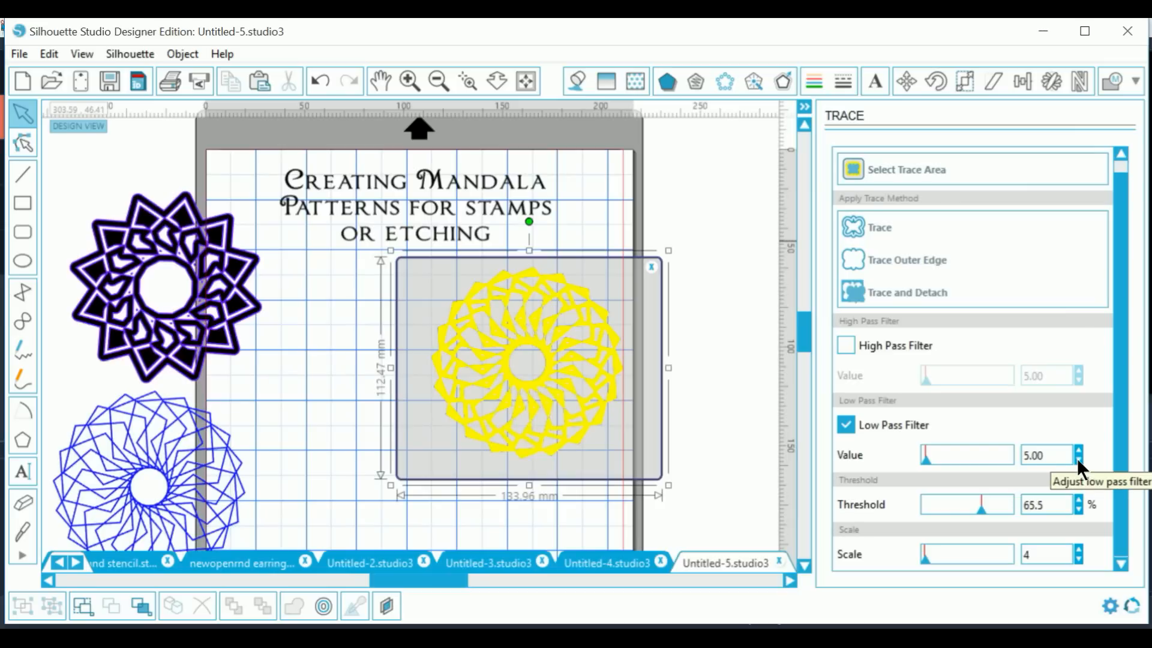
pyautogui.click(877, 228)
pyautogui.moveTo(575, 411)
pyautogui.mouseDown()
pyautogui.moveTo(515, 447)
pyautogui.moveTo(722, 362)
pyautogui.mouseUp()
# Step: Centre the pink mandala below the title and move the blue low-pass-5 trace to the mat's right edge
pyautogui.click(587, 438)
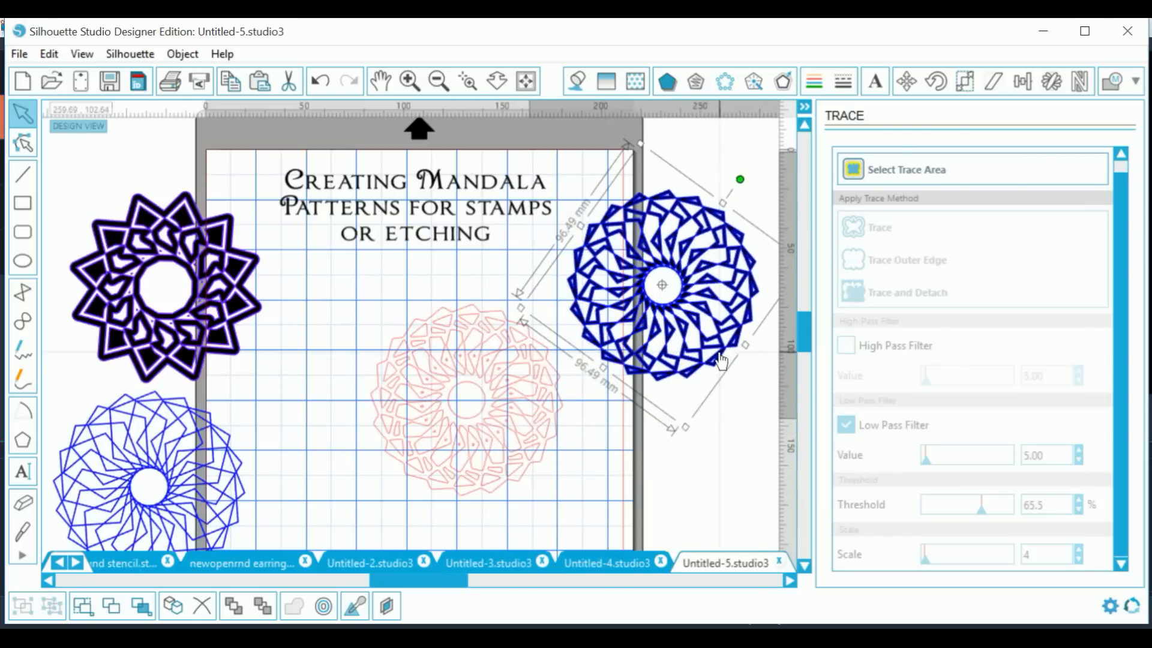
pyautogui.click(500, 443)
pyautogui.moveTo(500, 443); pyautogui.dragTo(450, 423)
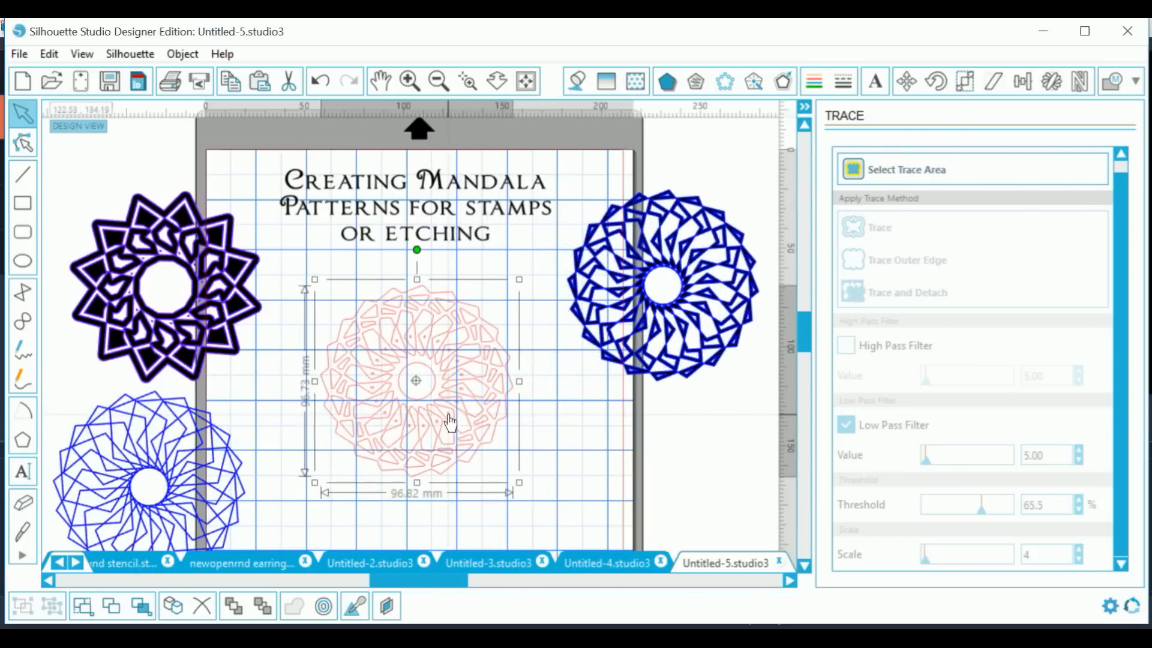
pyautogui.click(650, 362)
pyautogui.moveTo(651, 361); pyautogui.dragTo(656, 478)
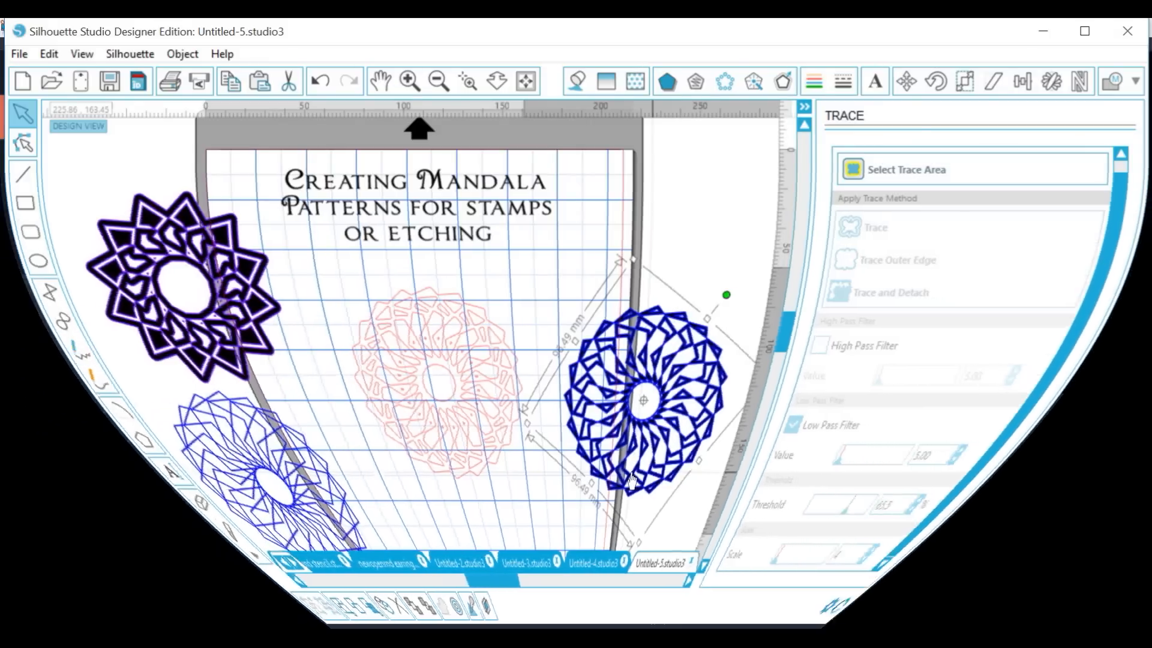